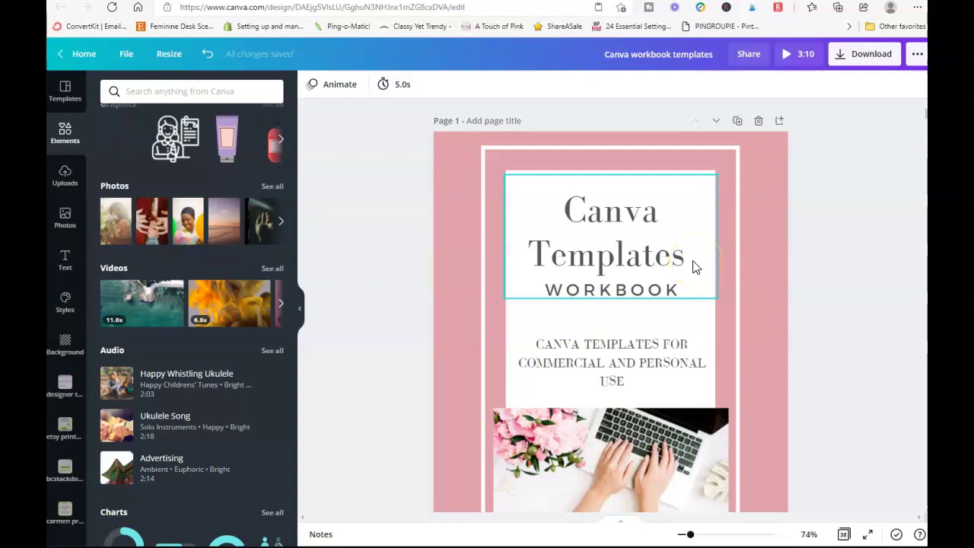
# Examine the cover page and the font and text colour options for its title and the word WORKBOOK.
pyautogui.click(819, 167)
pyautogui.scroll(-2, 671, 293)
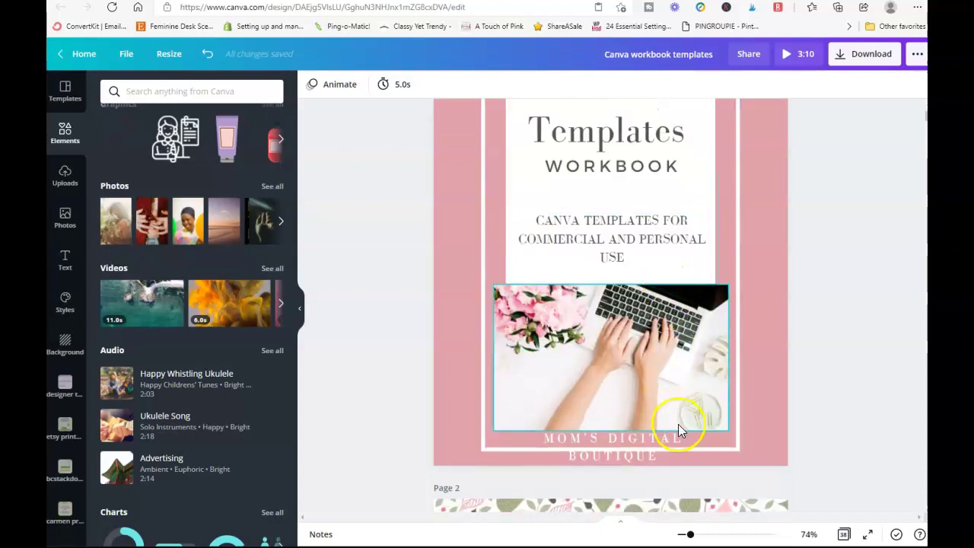
pyautogui.scroll(2, 680, 428)
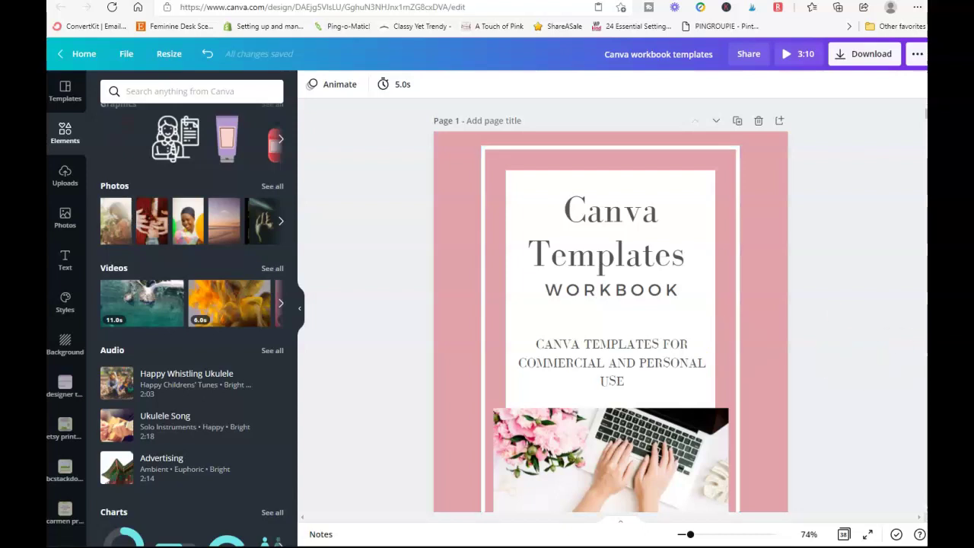
pyautogui.click(659, 227)
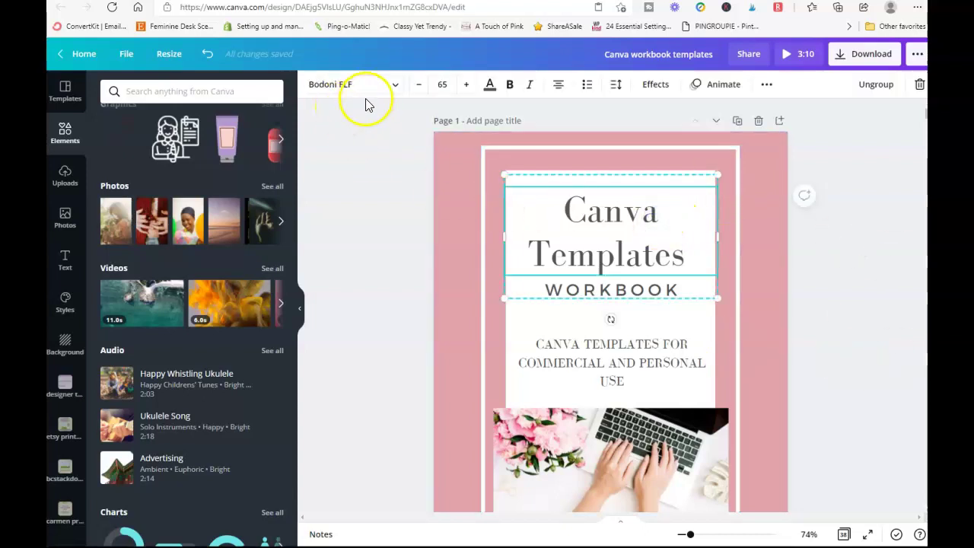
pyautogui.click(396, 88)
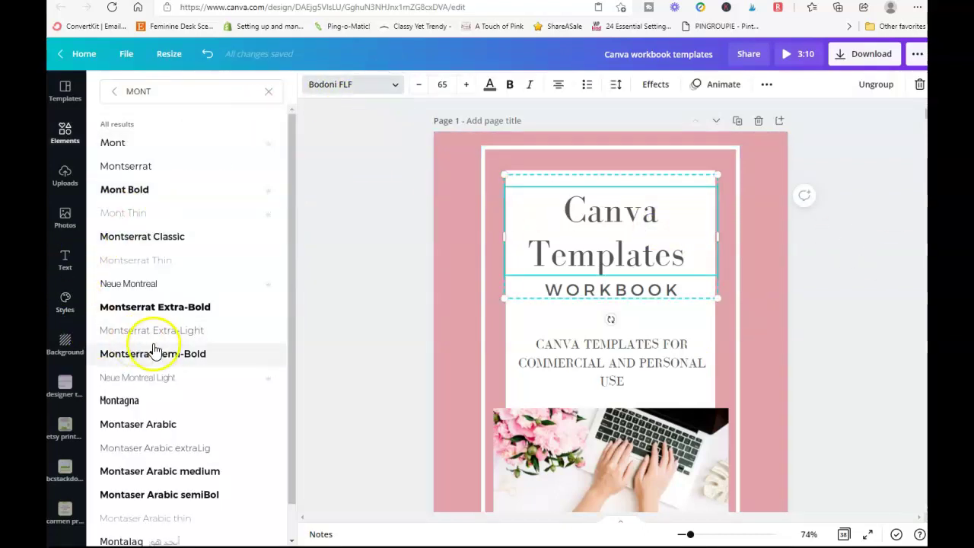
pyautogui.click(490, 83)
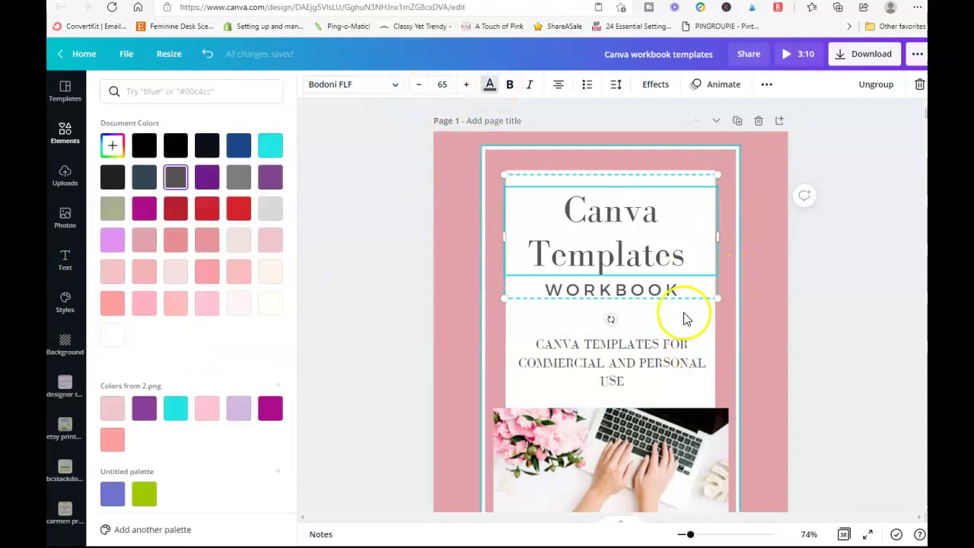
pyautogui.click(673, 290)
pyautogui.click(673, 291)
pyautogui.click(674, 290)
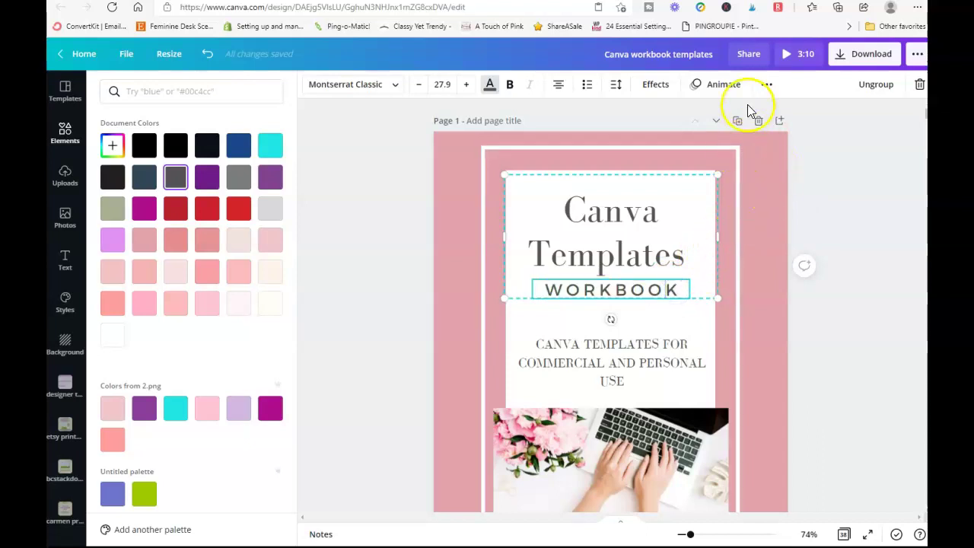
# Duplicate the cover page and delete the word WORKBOOK from the title on page 1.
pyautogui.click(737, 122)
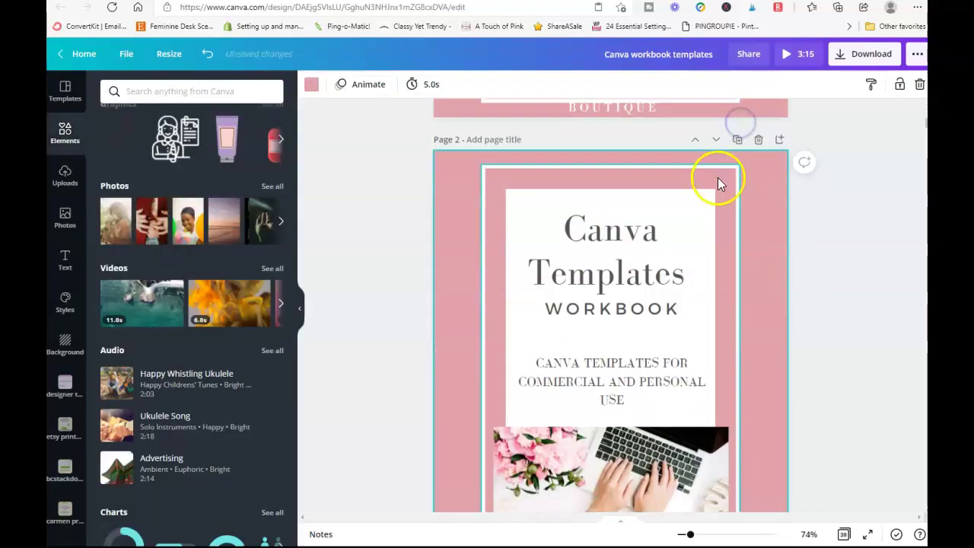
pyautogui.scroll(6, 726, 178)
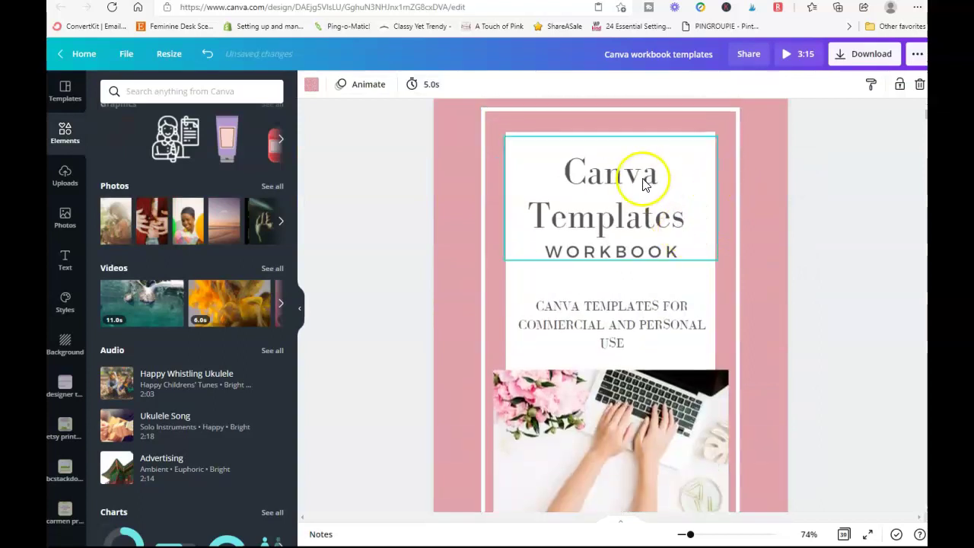
pyautogui.click(643, 183)
pyautogui.click(673, 252)
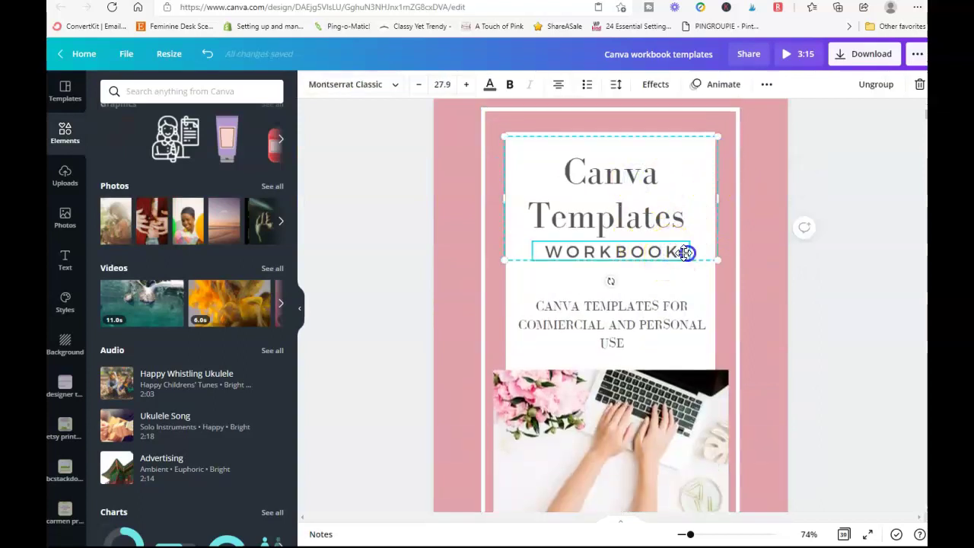
pyautogui.doubleClick(685, 253)
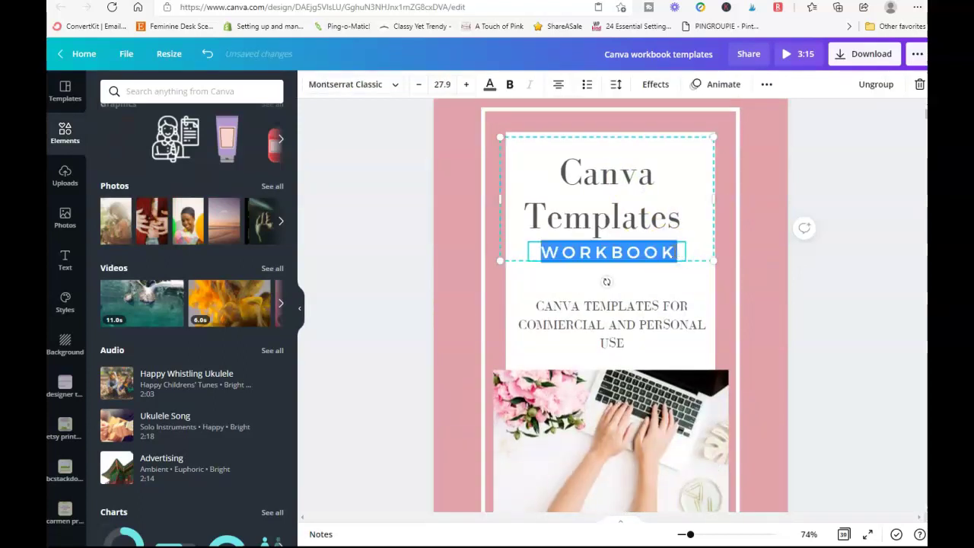
pyautogui.press('BackSpace')
pyautogui.click(787, 165)
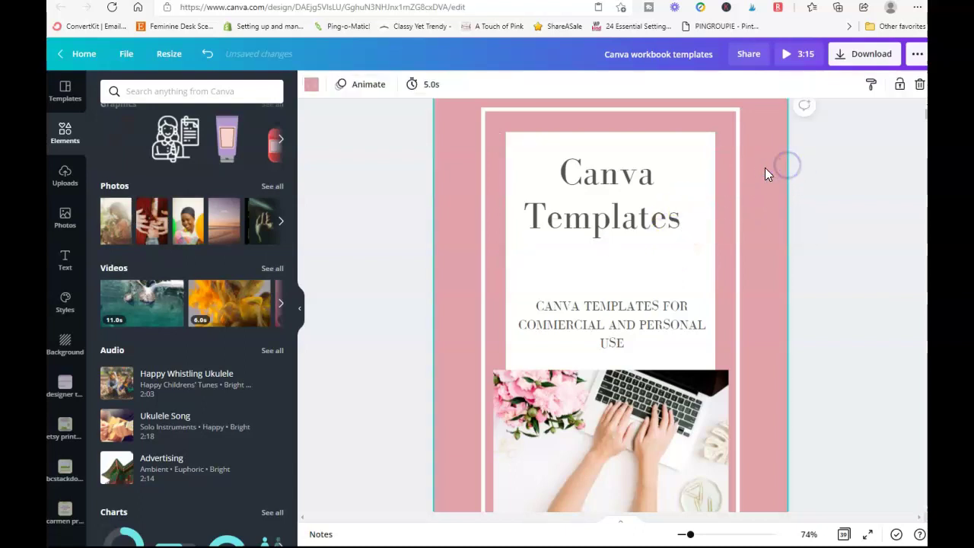
# Replace the word COMMERCIAL in the page 1 cover subtitle with "Commercial".
pyautogui.click(626, 327)
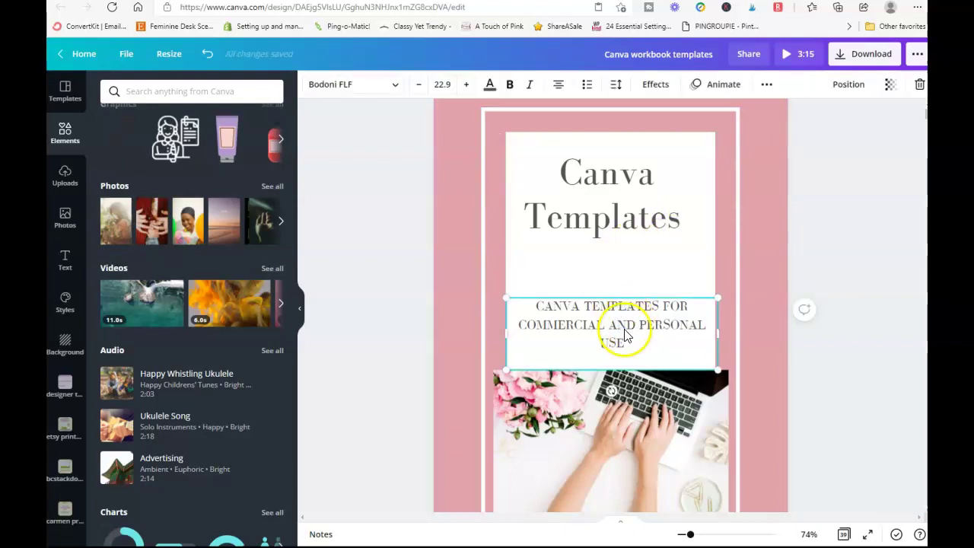
pyautogui.click(608, 329)
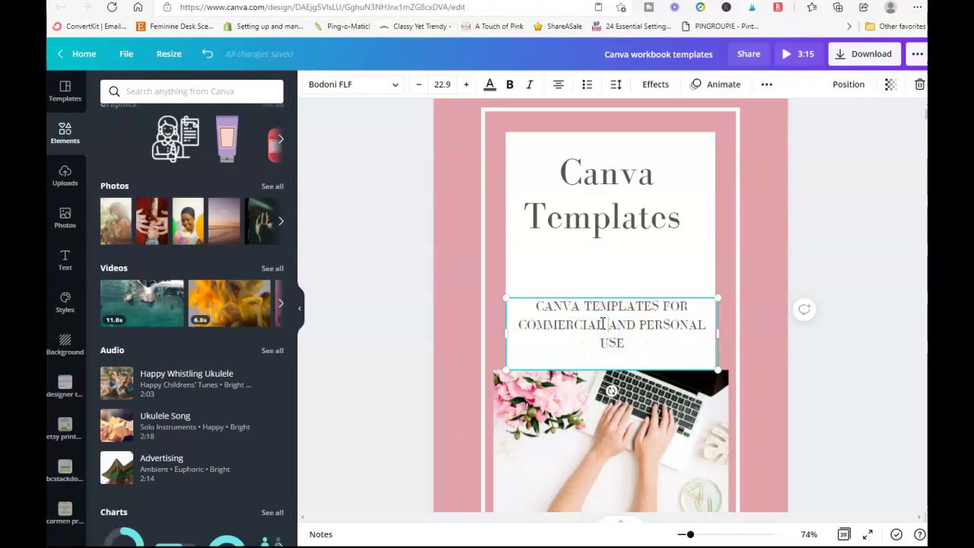
pyautogui.press('BackSpace')
pyautogui.press('BackSpace')
pyautogui.press('BackSpace')
pyautogui.press('BackSpace')
pyautogui.press('BackSpace')
pyautogui.press('BackSpace')
pyautogui.press('BackSpace')
pyautogui.press('BackSpace')
pyautogui.press('BackSpace')
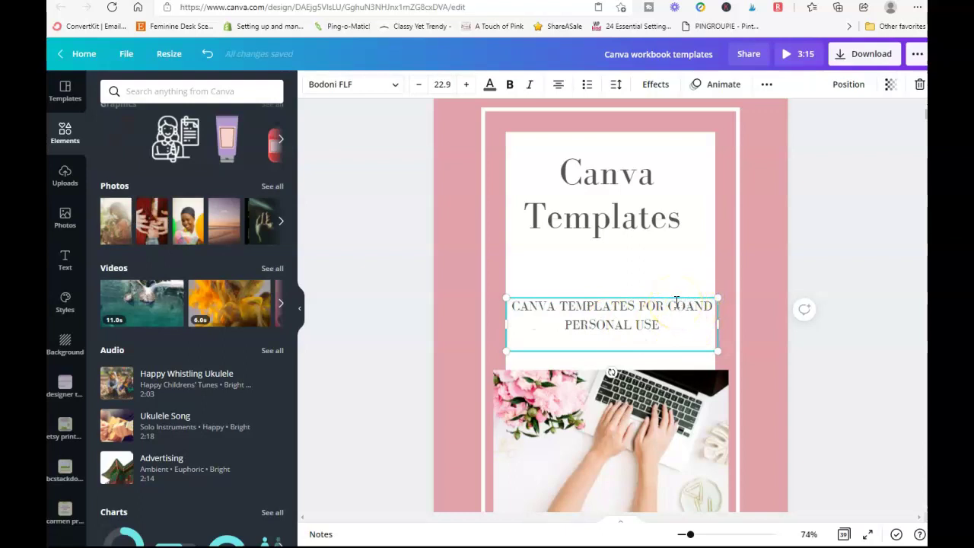
pyautogui.write('mm')
pyautogui.press('BackSpace')
pyautogui.press('BackSpace')
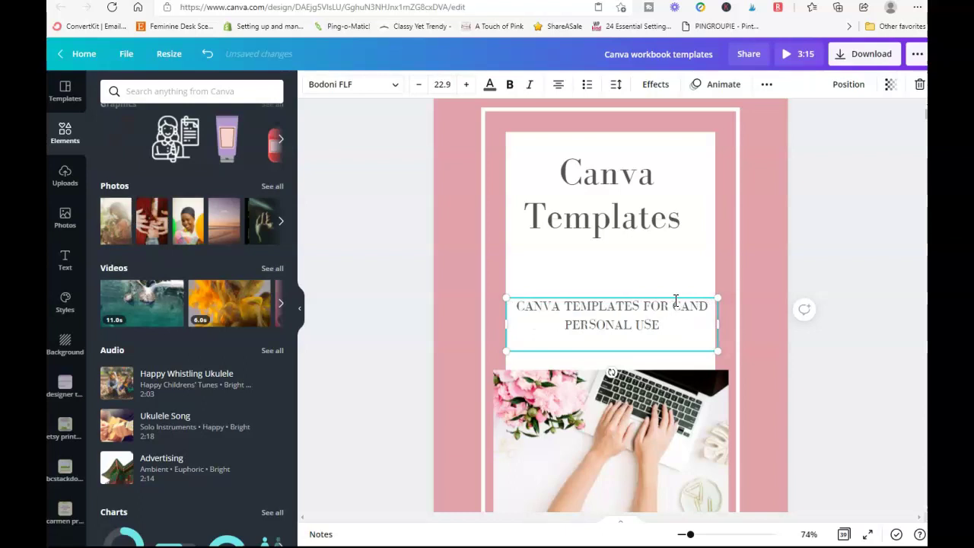
pyautogui.write('mmercial')
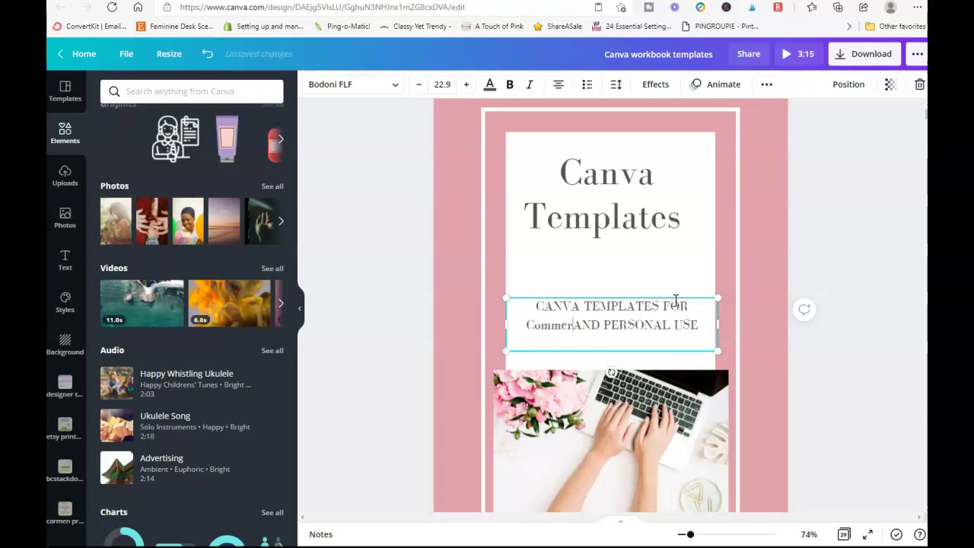
pyautogui.press('BackSpace')
pyautogui.write('l')
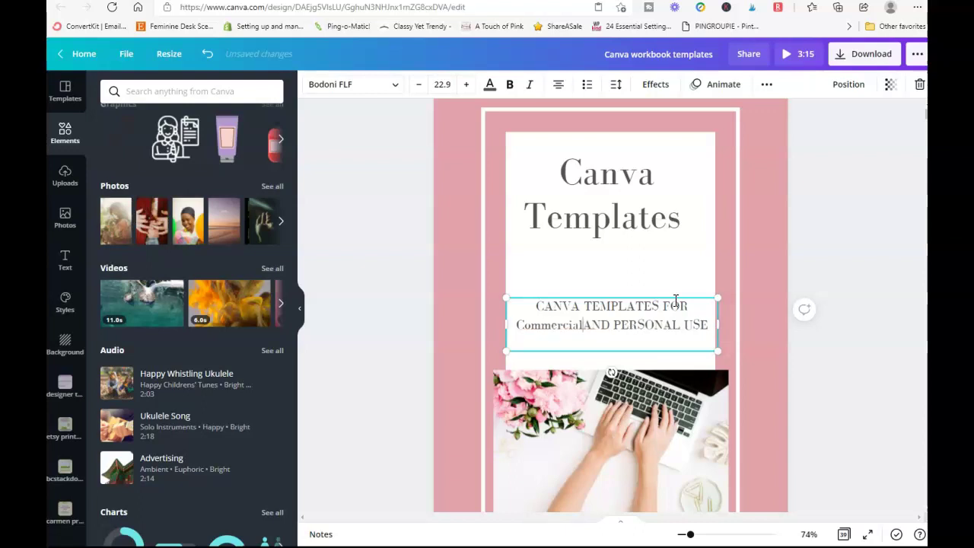
# Delete the word "Commercial" from the page 1 cover subtitle.
pyautogui.press('BackSpace')
pyautogui.press('BackSpace')
pyautogui.press('BackSpace')
pyautogui.press('BackSpace')
pyautogui.press('BackSpace')
pyautogui.press('BackSpace')
pyautogui.press('BackSpace')
pyautogui.press('BackSpace')
pyautogui.press('BackSpace')
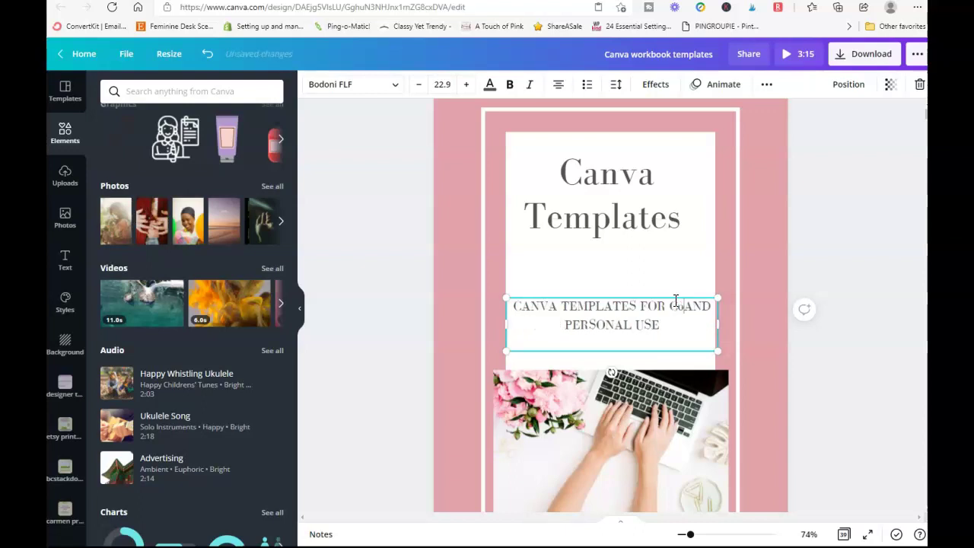
pyautogui.press('BackSpace')
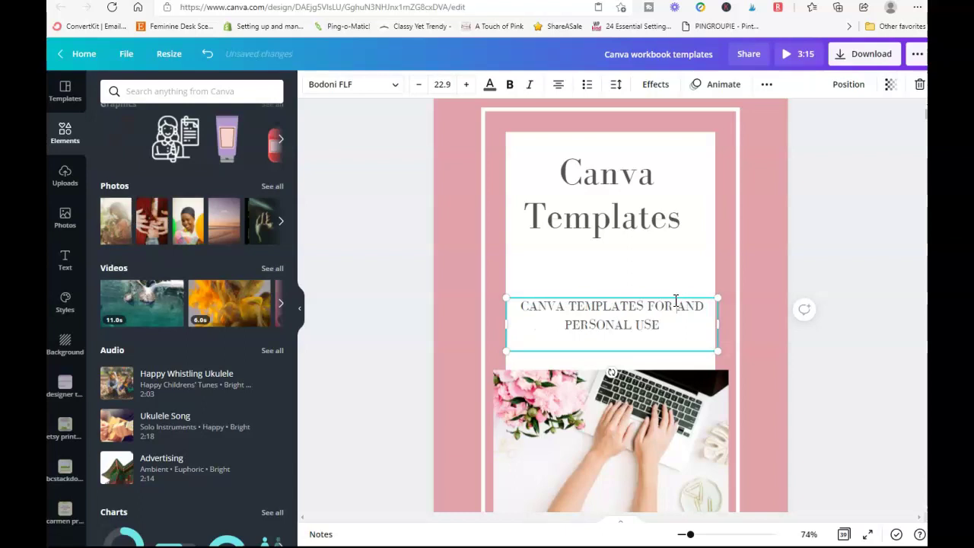
# Delete the laptop and flowers photo from the picture frame on the page 1 cover.
pyautogui.scroll(-3, 870, 311)
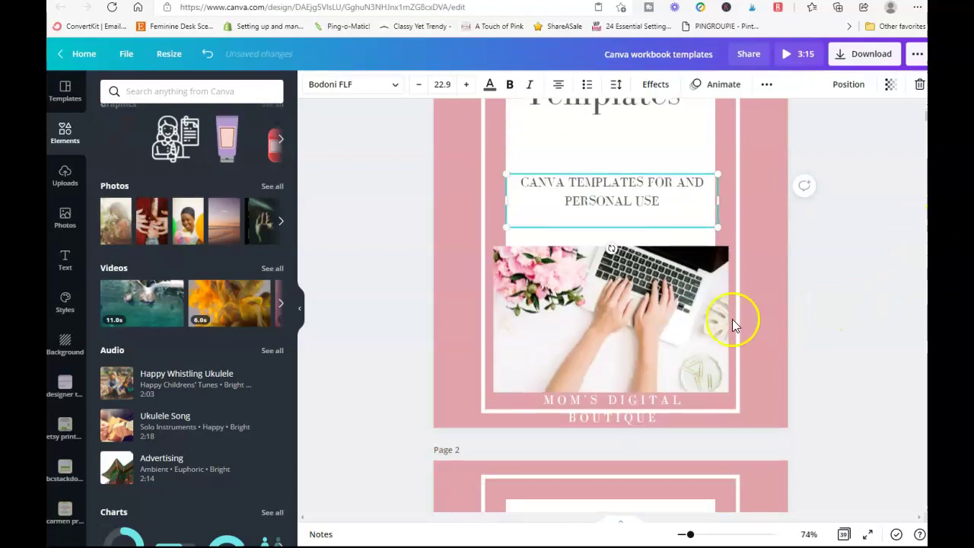
pyautogui.click(619, 317)
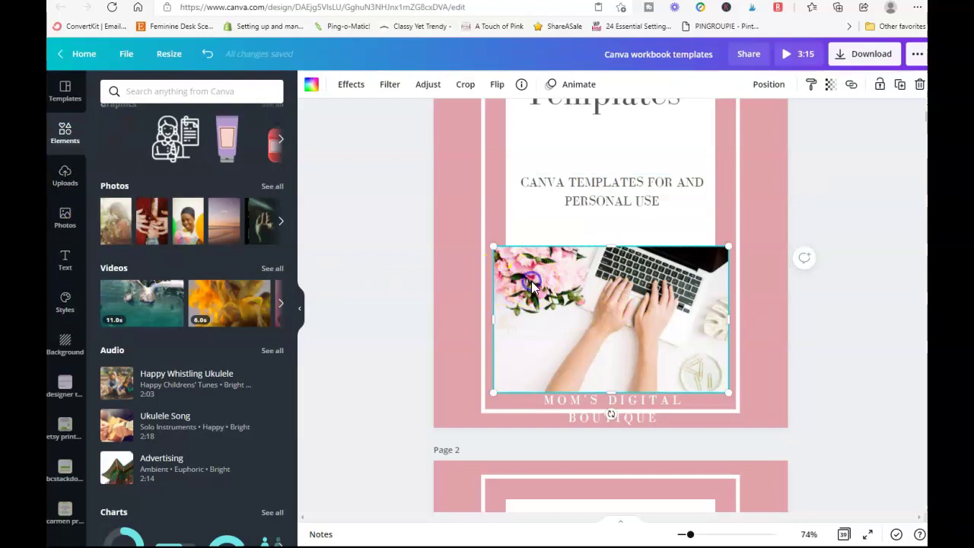
pyautogui.press('Delete')
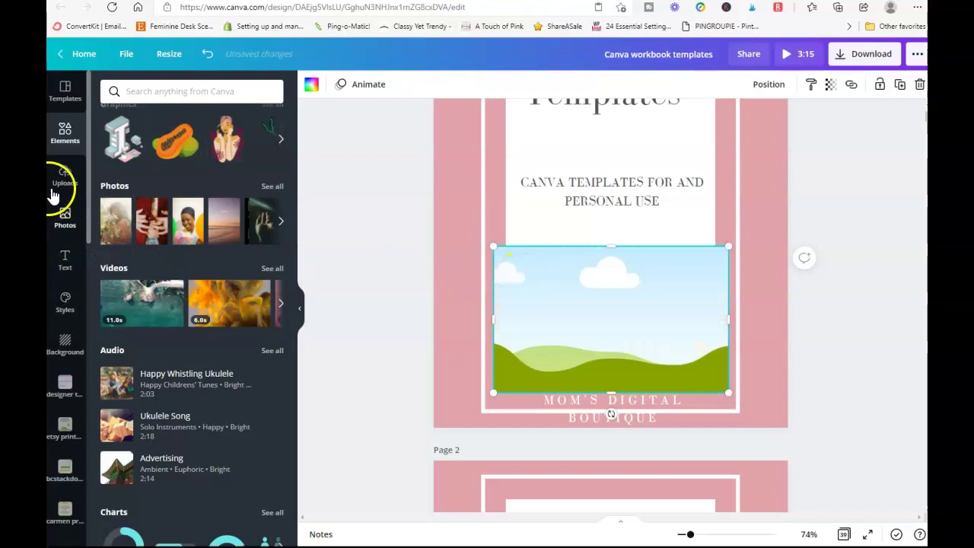
# Fill the empty cover frame with the yoga stock photo of a woman in a lunge pose by the sea at sunset.
pyautogui.click(62, 175)
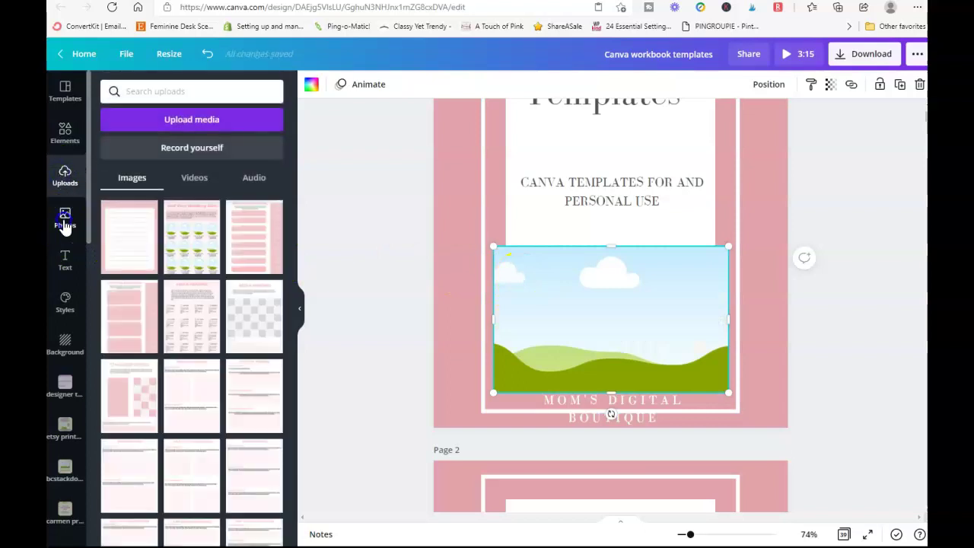
pyautogui.click(65, 223)
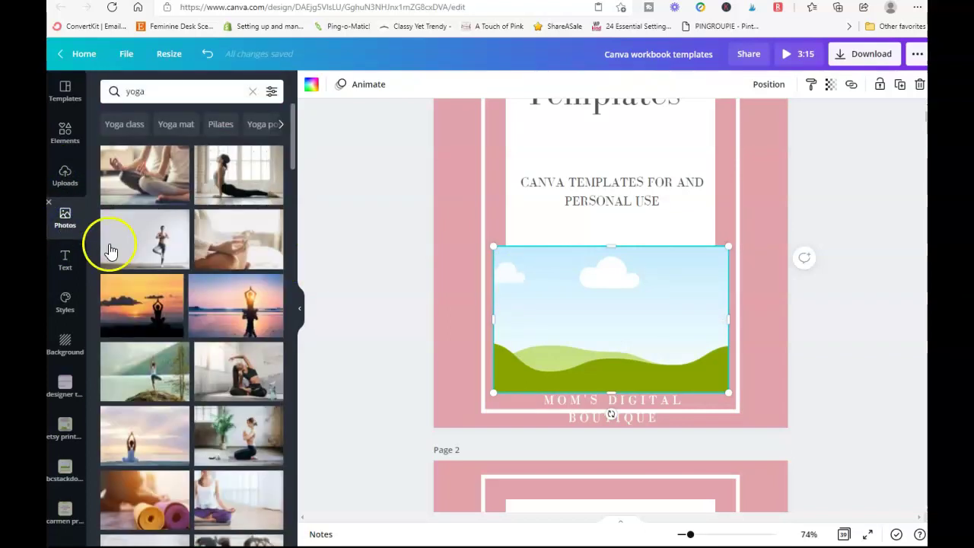
pyautogui.scroll(-3, 116, 272)
pyautogui.scroll(-2, 126, 280)
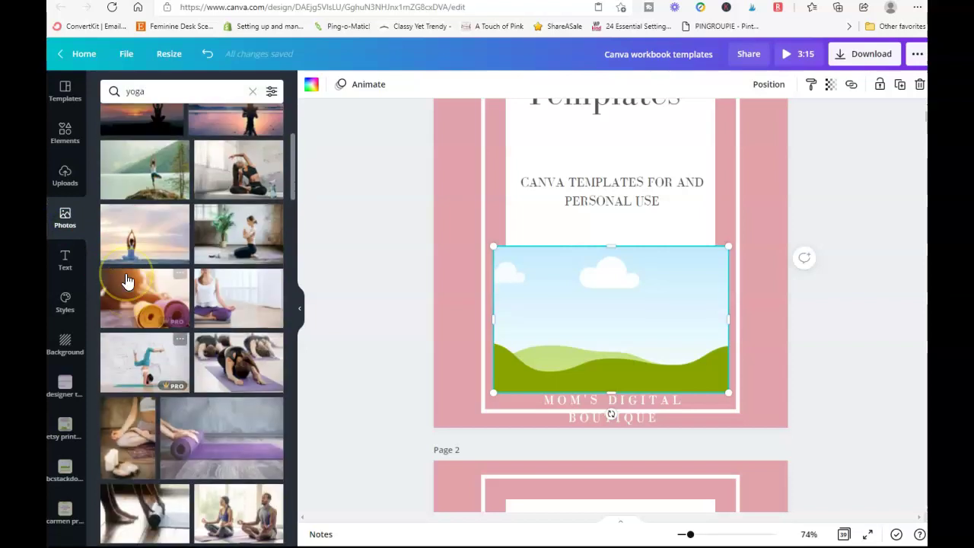
pyautogui.scroll(-2, 126, 280)
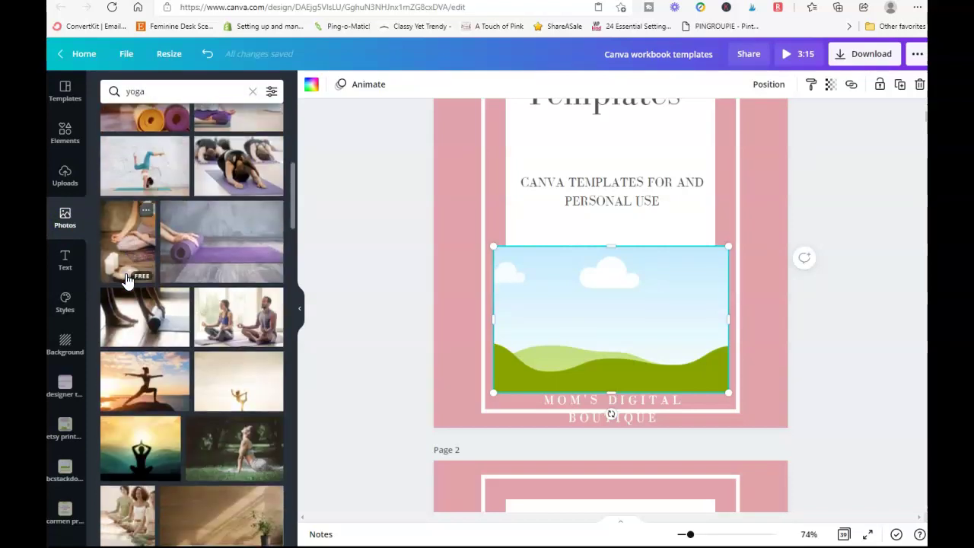
pyautogui.moveTo(144, 380); pyautogui.dragTo(563, 331)
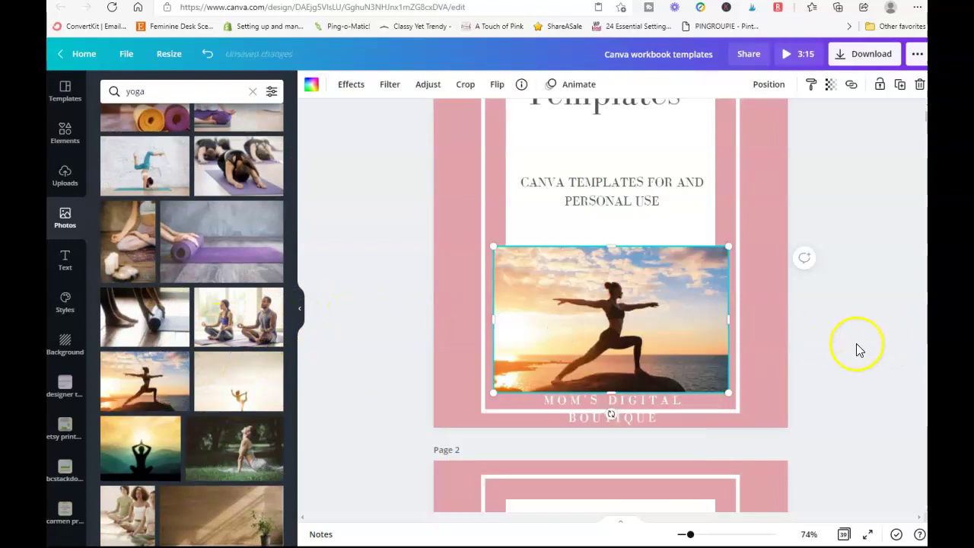
pyautogui.click(803, 349)
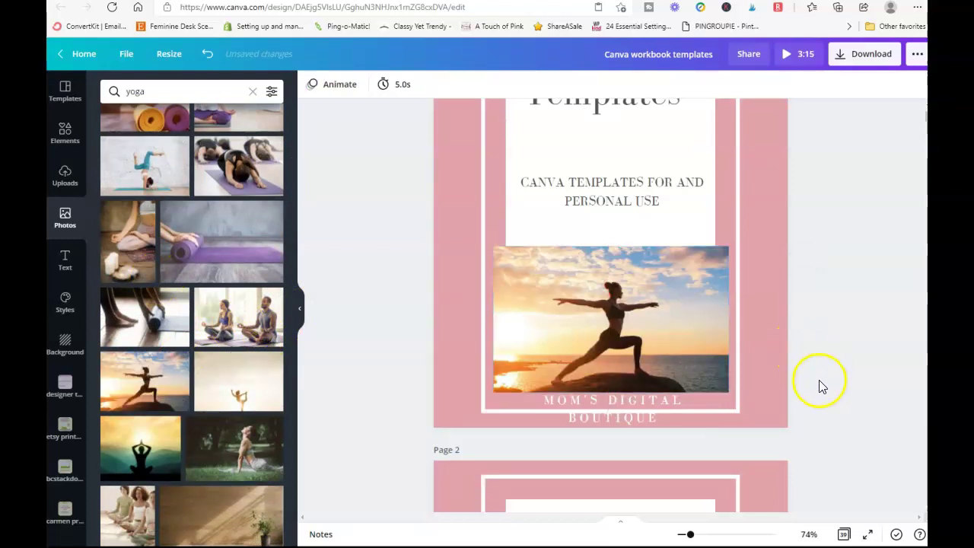
# Replace the whole subtitle on the page 1 cover with "YOGA AT THE BEACH".
pyautogui.scroll(3, 664, 411)
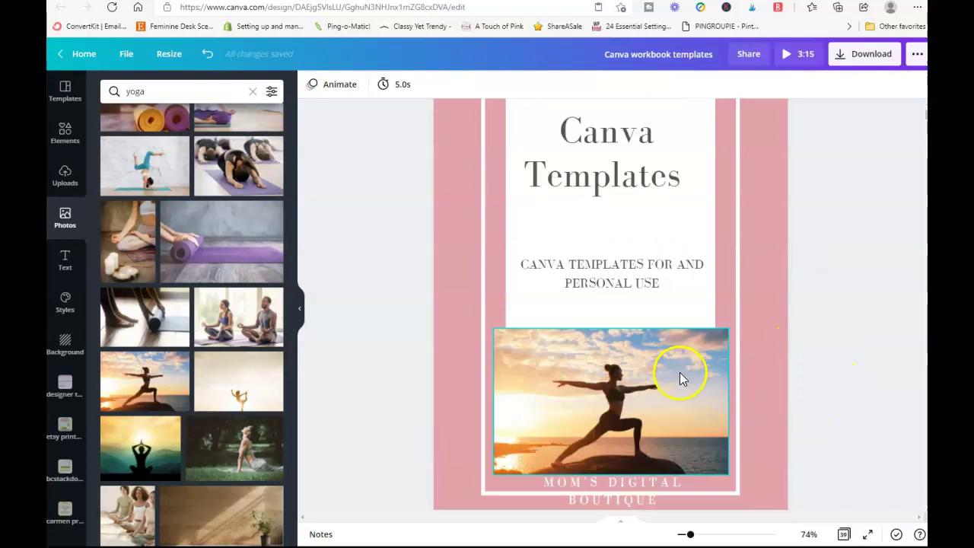
pyautogui.click(660, 328)
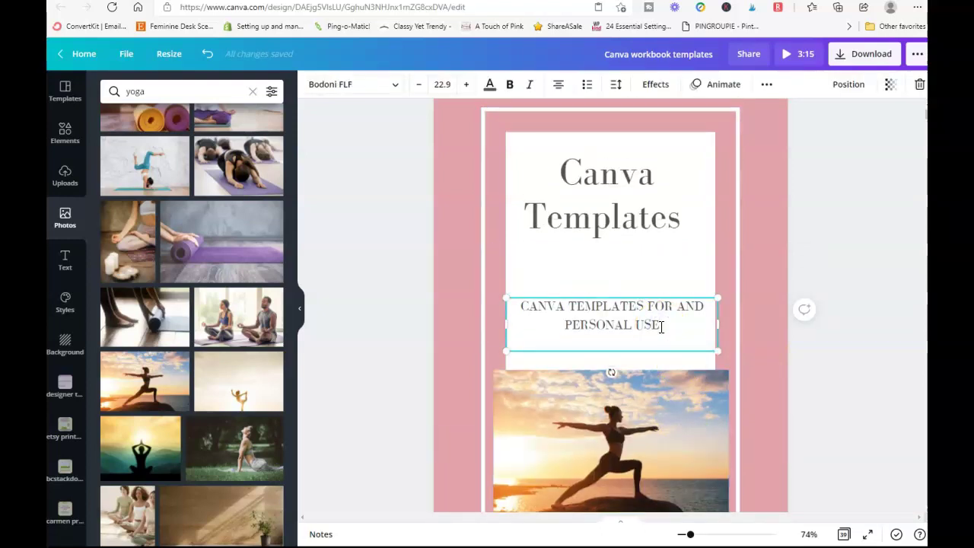
pyautogui.click(661, 328)
pyautogui.press('BackSpace')
pyautogui.press('BackSpace')
pyautogui.press('BackSpace')
pyautogui.press('BackSpace')
pyautogui.press('BackSpace')
pyautogui.press('BackSpace')
pyautogui.press('BackSpace')
pyautogui.press('BackSpace')
pyautogui.press('BackSpace')
pyautogui.press('BackSpace')
pyautogui.press('BackSpace')
pyautogui.press('BackSpace')
pyautogui.press('BackSpace')
pyautogui.press('BackSpace')
pyautogui.press('BackSpace')
pyautogui.press('BackSpace')
pyautogui.press('BackSpace')
pyautogui.press('BackSpace')
pyautogui.press('BackSpace')
pyautogui.press('BackSpace')
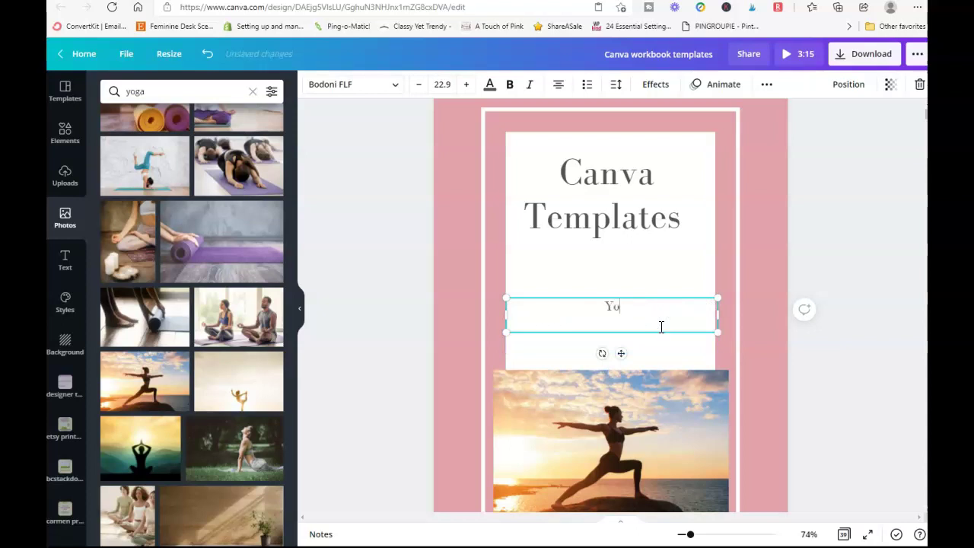
pyautogui.write('Y')
pyautogui.press('capslock')
pyautogui.write('OGA AT THE B')
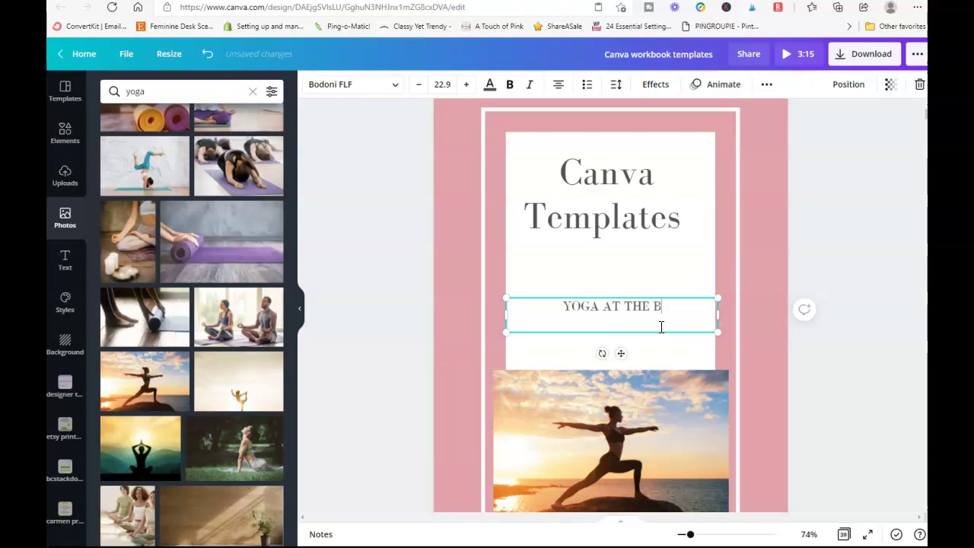
pyautogui.write('EACH')
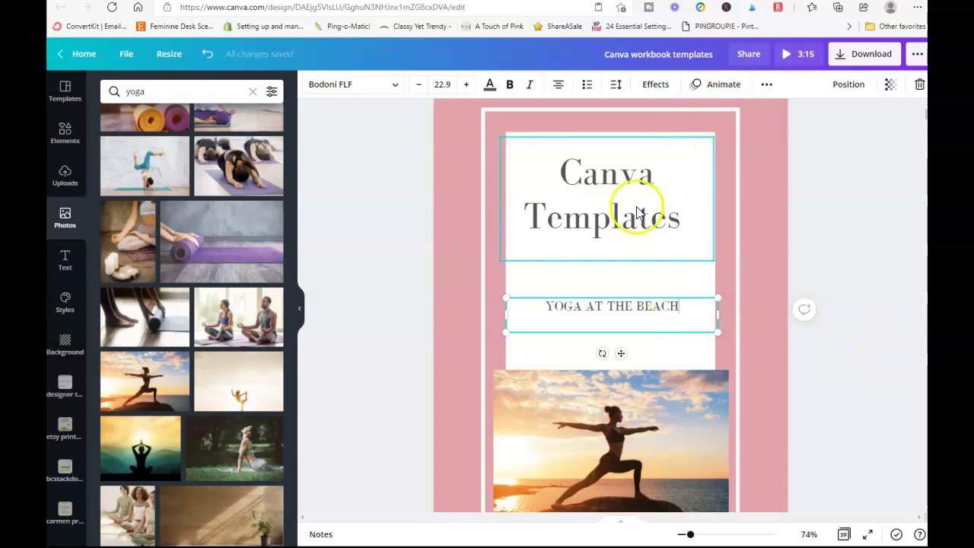
pyautogui.scroll(-3, 637, 195)
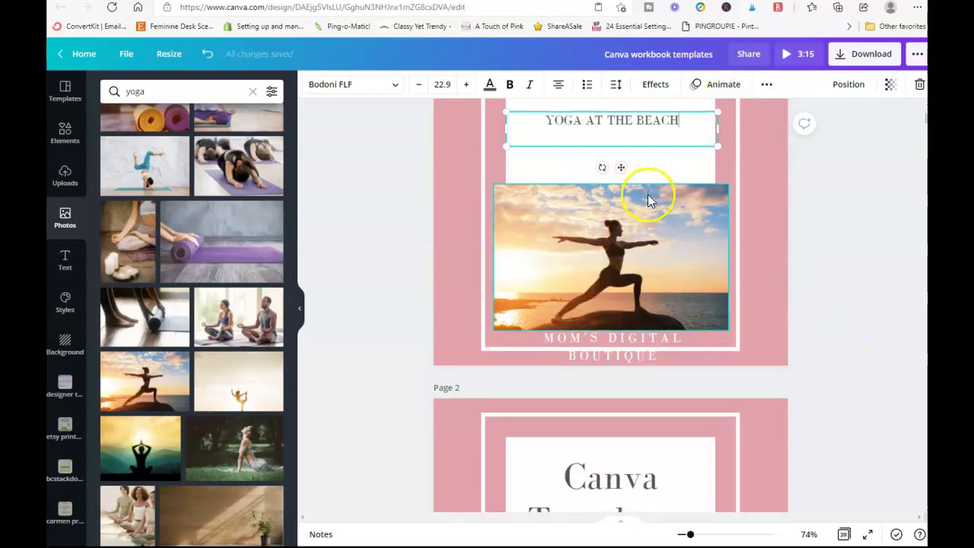
pyautogui.scroll(3, 754, 244)
pyautogui.scroll(-1, 709, 266)
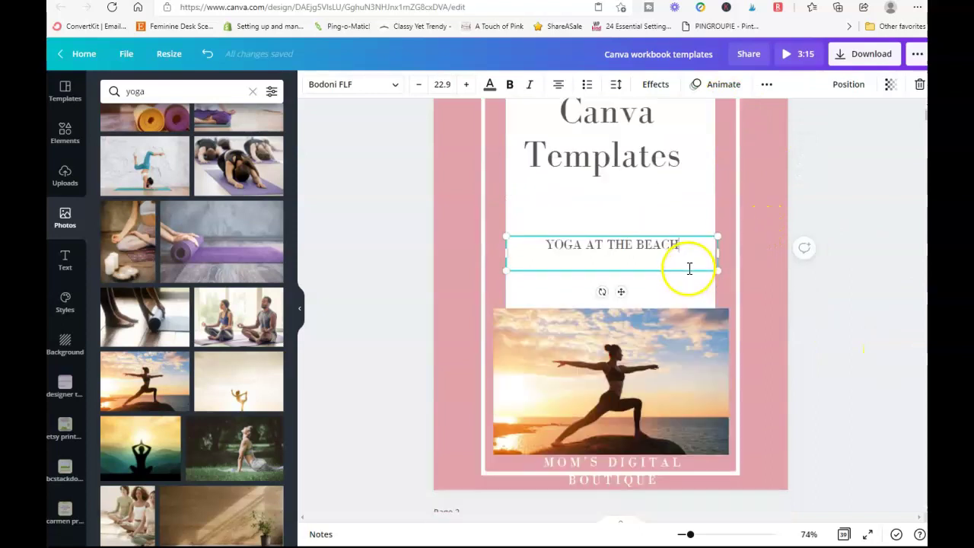
# Replace the page 1 cover title "Canva Templates" with "YOGA 101".
pyautogui.scroll(1, 690, 269)
pyautogui.click(684, 266)
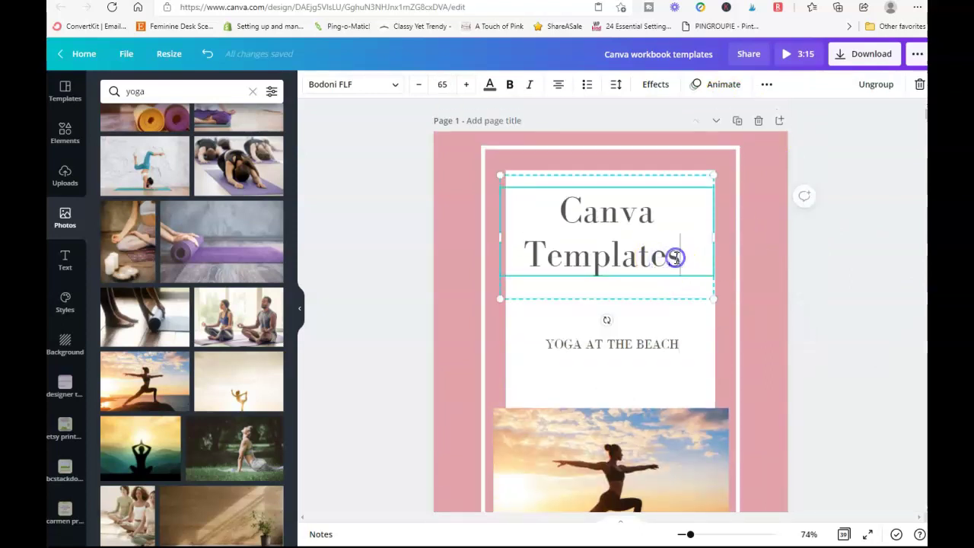
pyautogui.click(693, 249)
pyautogui.press('BackSpace')
pyautogui.press('BackSpace')
pyautogui.press('BackSpace')
pyautogui.press('BackSpace')
pyautogui.press('BackSpace')
pyautogui.press('BackSpace')
pyautogui.press('BackSpace')
pyautogui.press('BackSpace')
pyautogui.press('BackSpace')
pyautogui.press('BackSpace')
pyautogui.press('BackSpace')
pyautogui.press('BackSpace')
pyautogui.press('BackSpace')
pyautogui.press('BackSpace')
pyautogui.press('BackSpace')
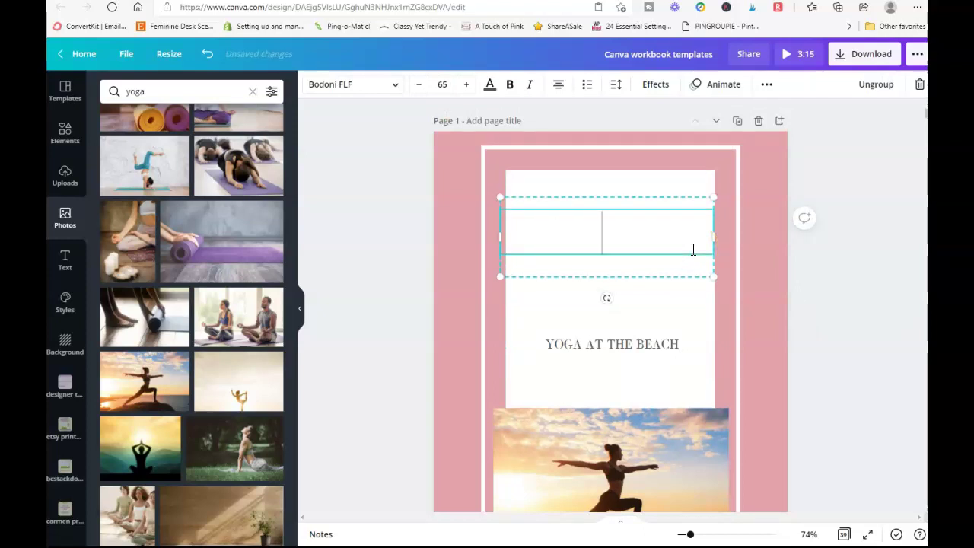
pyautogui.write('YOGA 1')
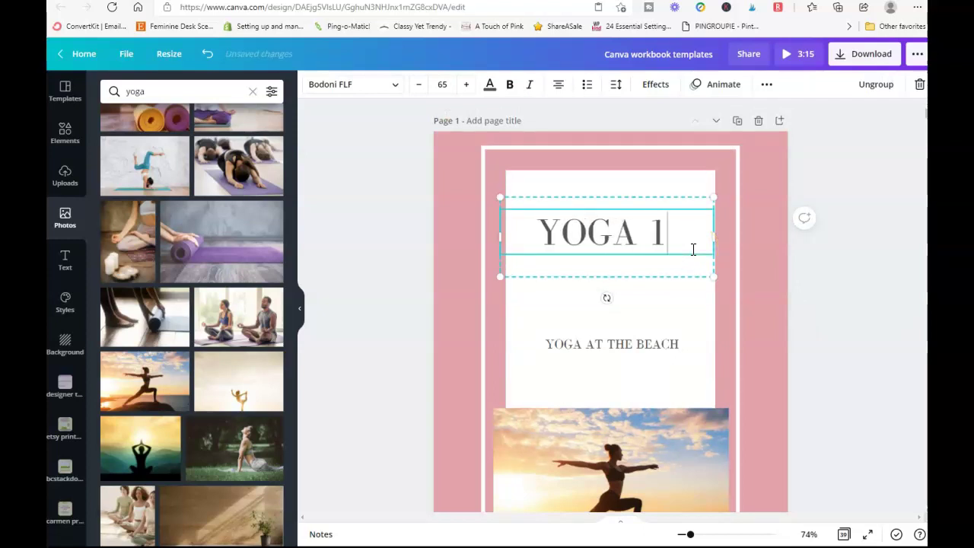
pyautogui.write('01')
# Replace the "MOM'S DIGITAL BOUTIQUE" text below the page 1 cover photo with "THE YOGA EXPERT".
pyautogui.scroll(-3, 772, 396)
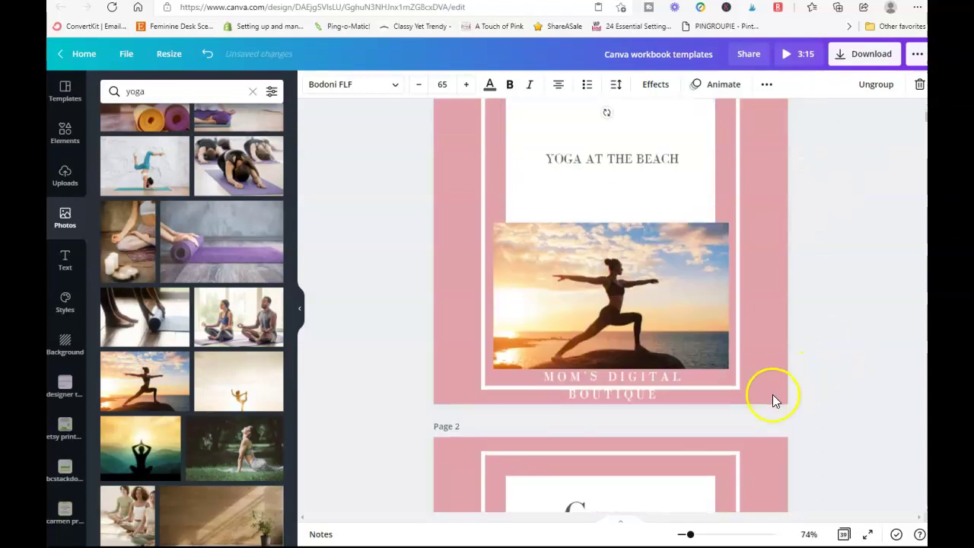
pyautogui.scroll(-2, 744, 362)
pyautogui.click(626, 255)
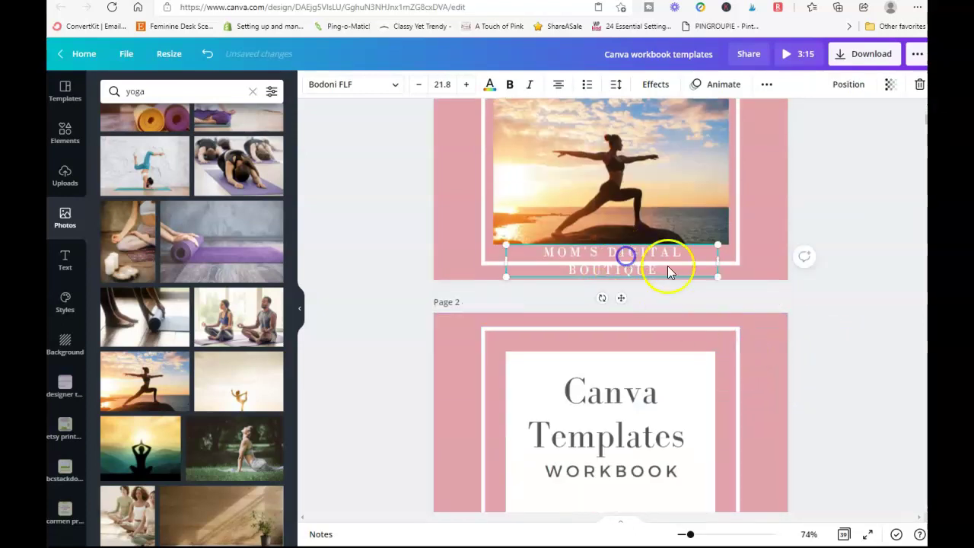
pyautogui.click(667, 270)
pyautogui.press('BackSpace')
pyautogui.press('BackSpace')
pyautogui.press('BackSpace')
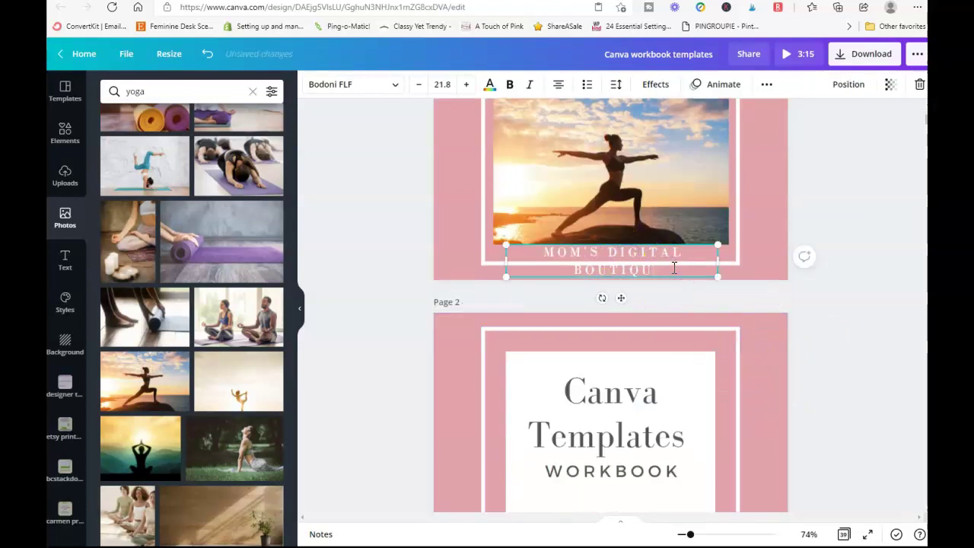
pyautogui.press('BackSpace')
pyautogui.press('BackSpace')
pyautogui.press('BackSpace')
pyautogui.press('BackSpace')
pyautogui.press('BackSpace')
pyautogui.press('BackSpace')
pyautogui.press('BackSpace')
pyautogui.press('BackSpace')
pyautogui.press('BackSpace')
pyautogui.press('BackSpace')
pyautogui.press('BackSpace')
pyautogui.press('BackSpace')
pyautogui.press('BackSpace')
pyautogui.press('BackSpace')
pyautogui.press('BackSpace')
pyautogui.press('BackSpace')
pyautogui.press('BackSpace')
pyautogui.press('BackSpace')
pyautogui.press('BackSpace')
pyautogui.write('THE YOGA')
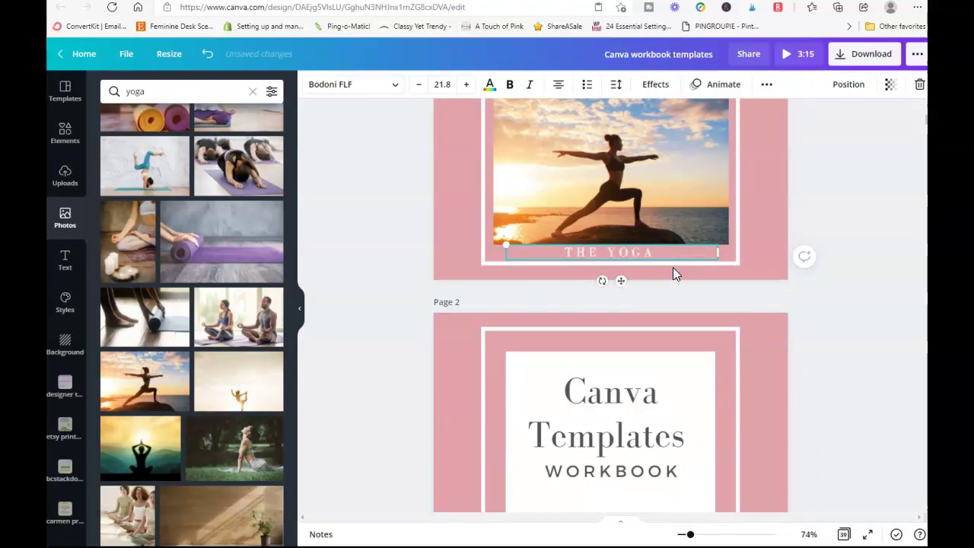
pyautogui.write(' EXPERT')
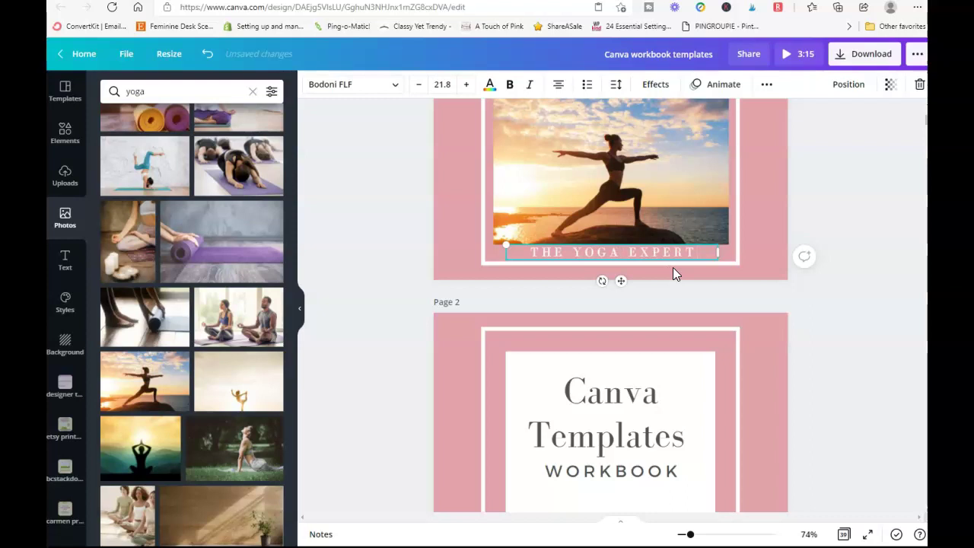
pyautogui.click(842, 245)
# Delete page 1, the yoga version of the cover, and keep the original workbook cover.
pyautogui.scroll(-4, 842, 244)
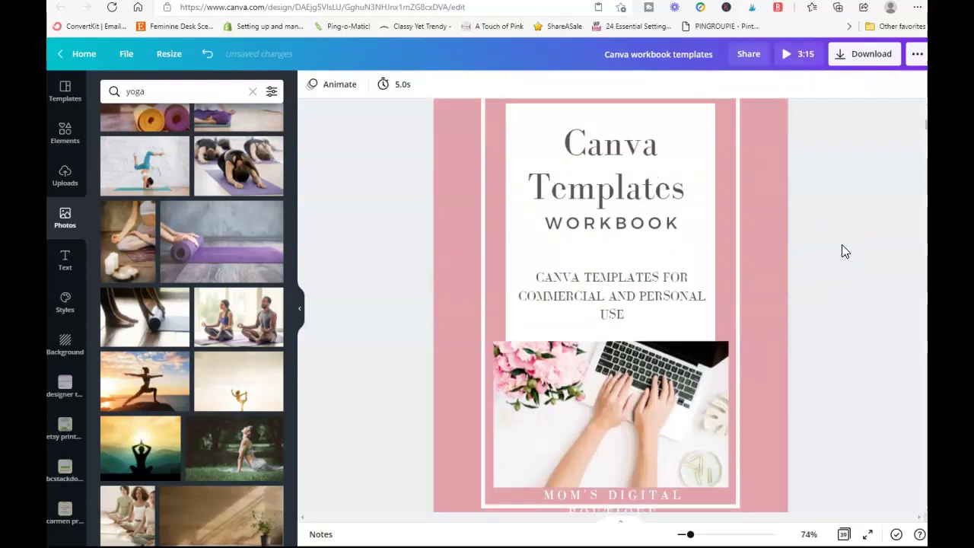
pyautogui.scroll(5, 835, 238)
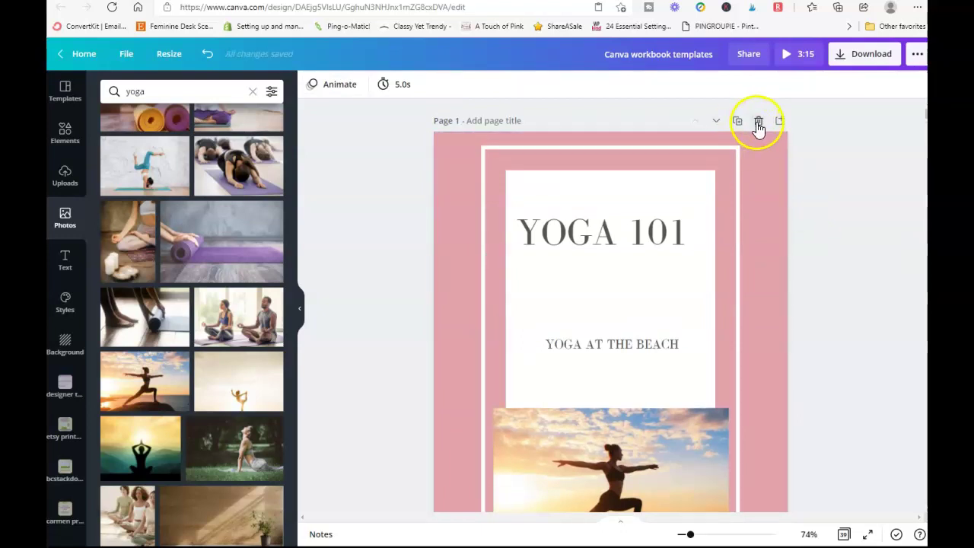
pyautogui.click(756, 121)
# Look through the video link instructions on page 2 and the e-book download and sharing notes on page 3.
pyautogui.scroll(-5, 786, 210)
pyautogui.scroll(-4, 786, 211)
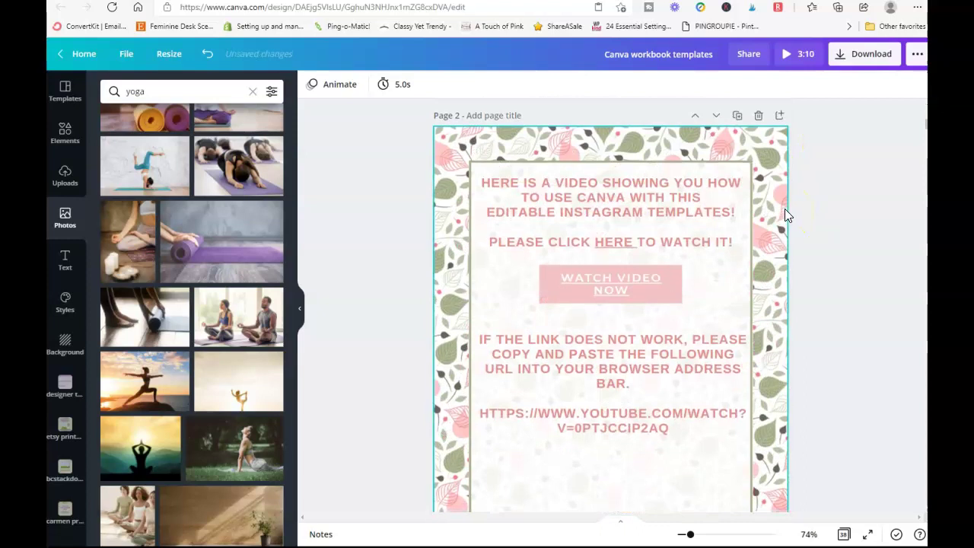
pyautogui.click(722, 229)
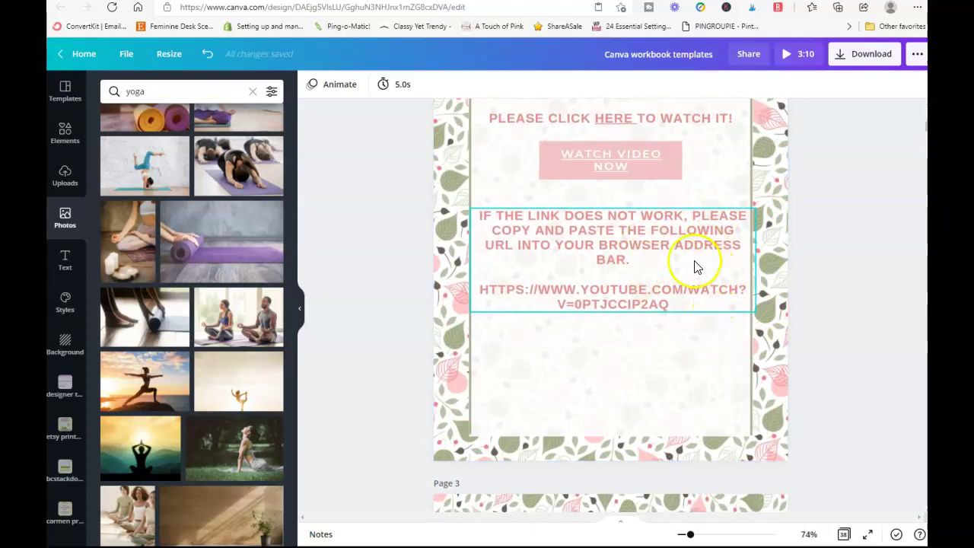
pyautogui.scroll(-2, 694, 266)
pyautogui.scroll(-3, 694, 265)
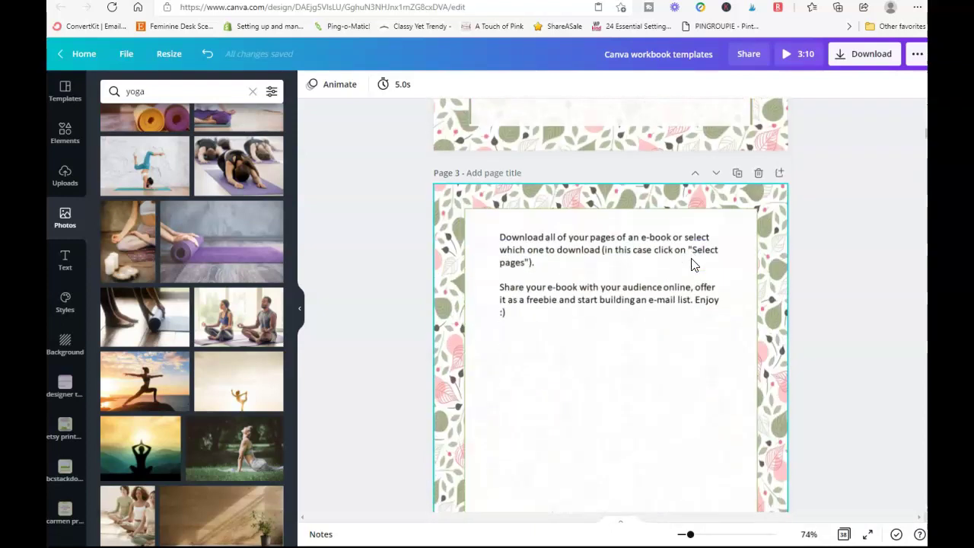
pyautogui.click(678, 258)
pyautogui.scroll(-10, 678, 259)
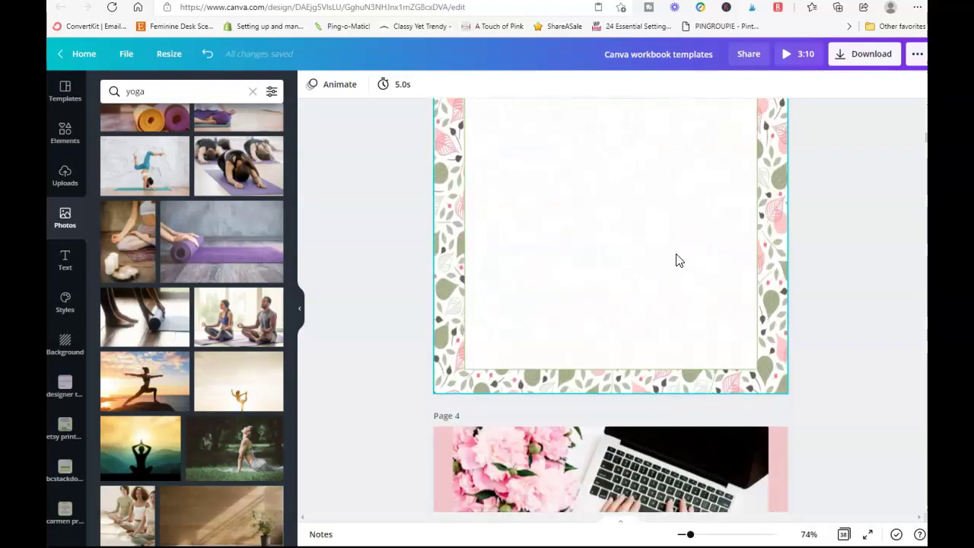
pyautogui.scroll(2, 676, 253)
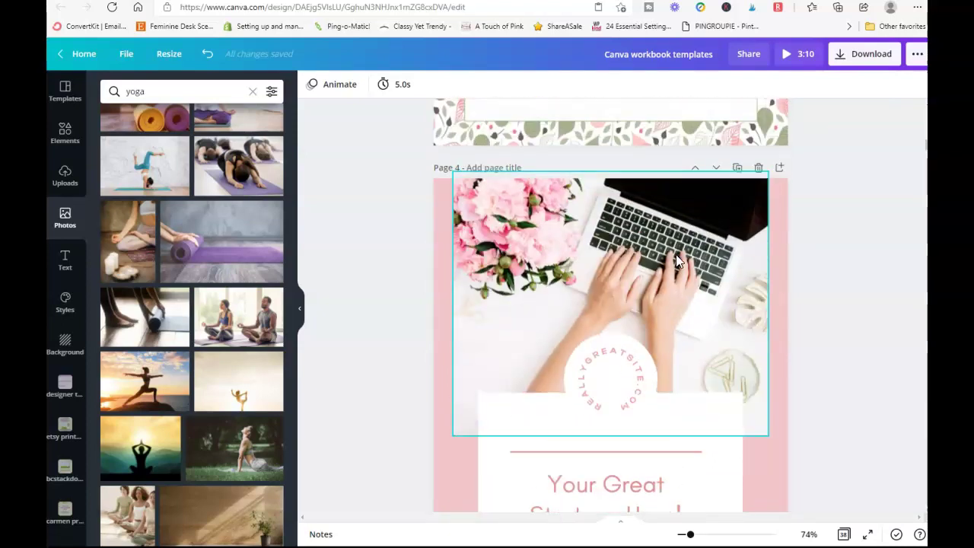
# Delete the laptop and flowers photo from the large picture frame on page 4.
pyautogui.click(676, 254)
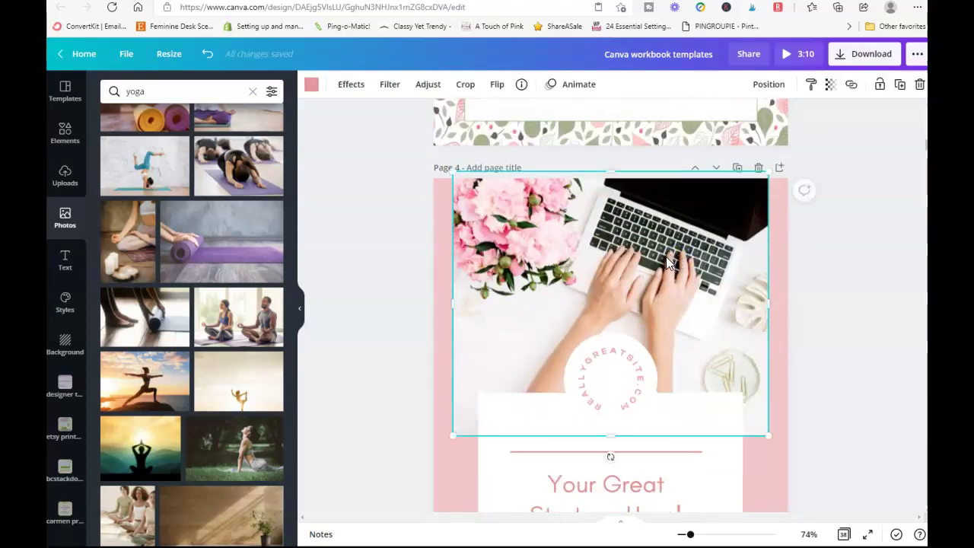
pyautogui.press('Delete')
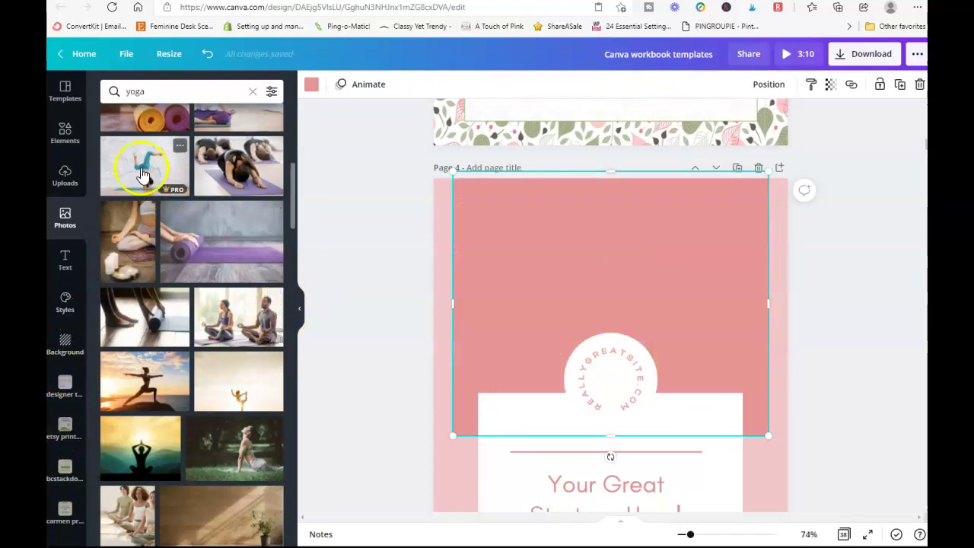
# Fill the empty page 4 frame with the yoga photo of a woman balancing on her forearms on a teal mat.
pyautogui.moveTo(156, 167); pyautogui.dragTo(520, 242)
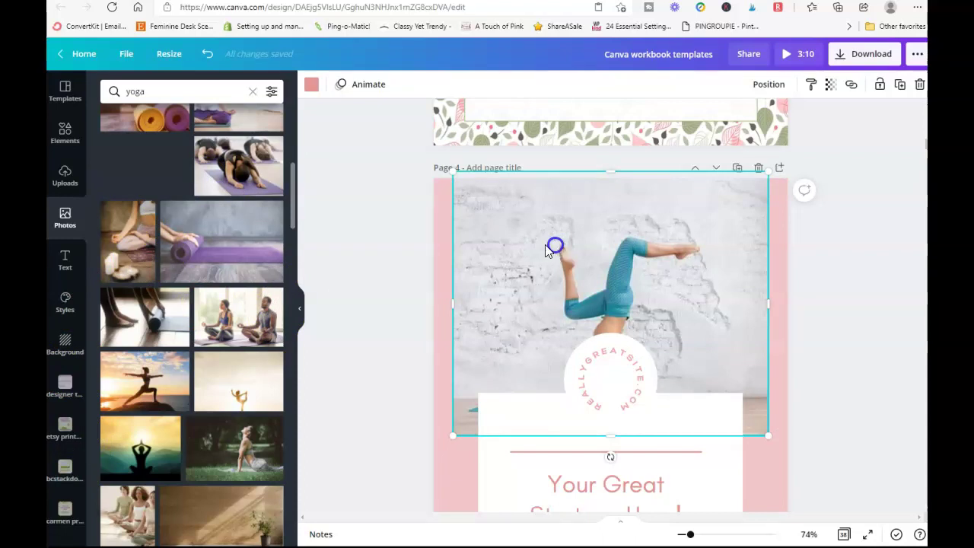
pyautogui.click(624, 388)
pyautogui.click(625, 386)
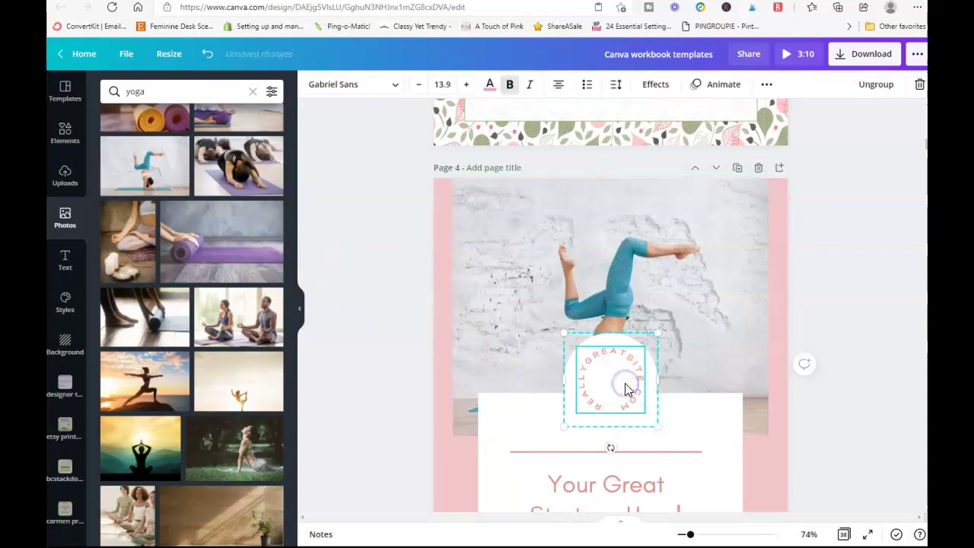
pyautogui.click(809, 365)
pyautogui.click(828, 293)
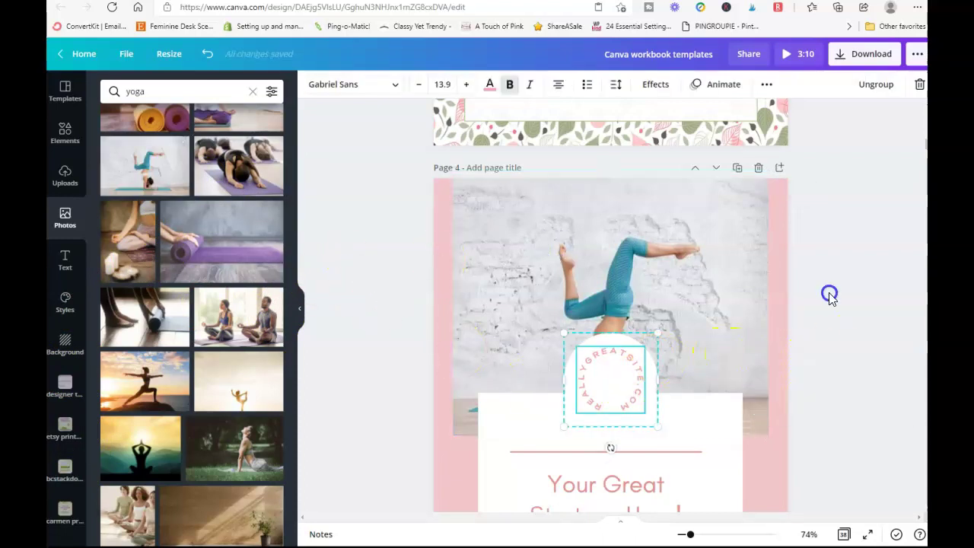
# Move the round website badge to the upper-right corner of page 4 and shift the yoga photo downward.
pyautogui.moveTo(711, 369); pyautogui.dragTo(709, 337)
pyautogui.moveTo(628, 376); pyautogui.dragTo(773, 392)
pyautogui.moveTo(762, 334); pyautogui.dragTo(769, 225)
pyautogui.moveTo(695, 336); pyautogui.dragTo(691, 405)
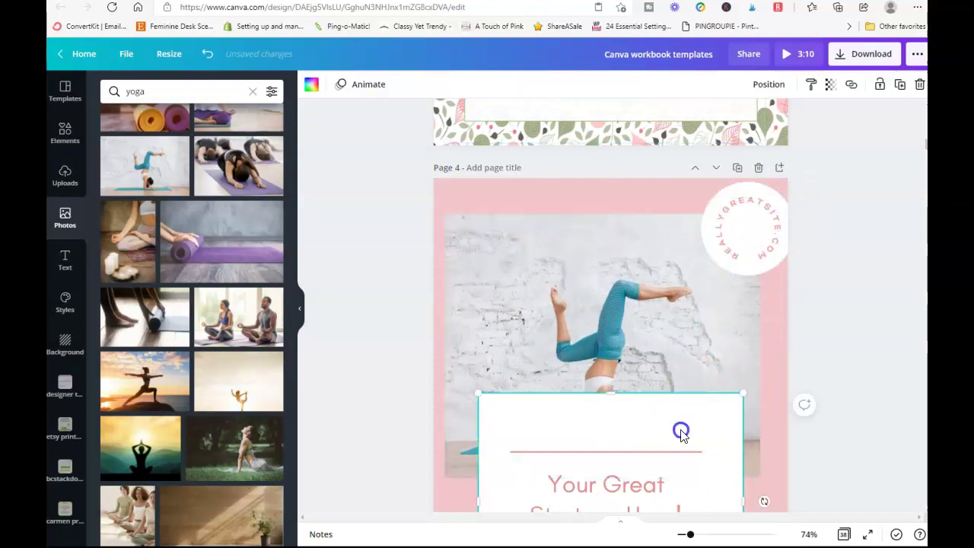
# Send the white text panel on page 4 behind the yoga photo and move the photo up near the page's upper edge.
pyautogui.rightClick(681, 432)
pyautogui.click(722, 431)
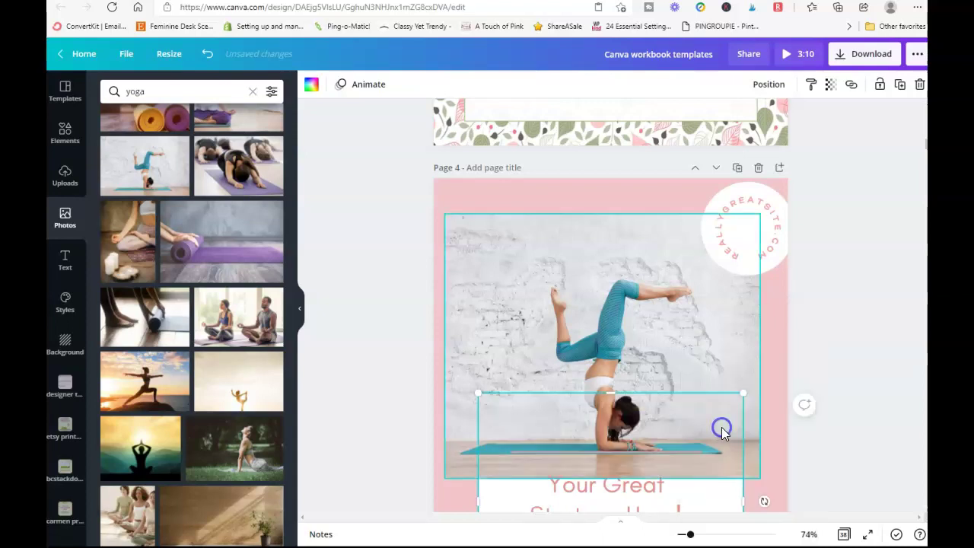
pyautogui.moveTo(690, 352); pyautogui.dragTo(690, 327)
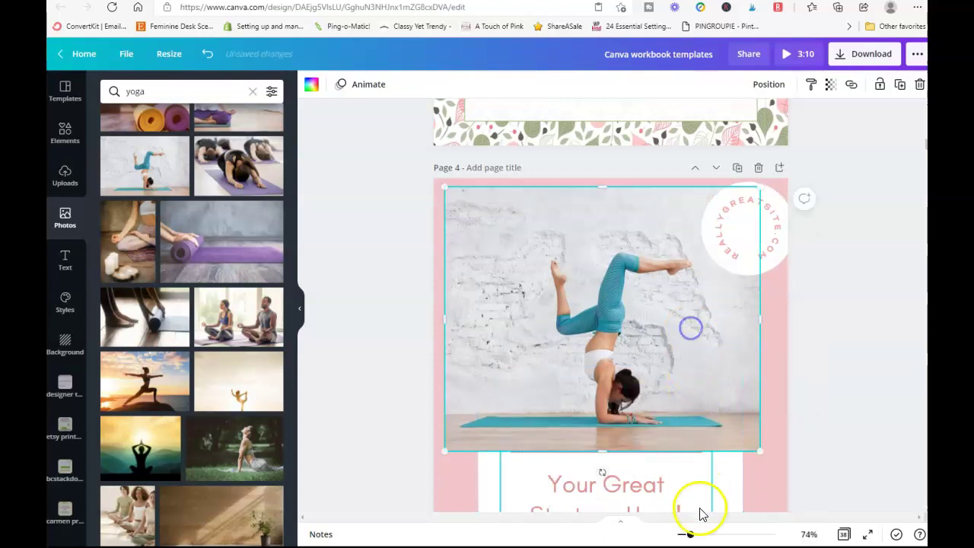
# Try shrinking the page 4 yoga photo to about 5.1 by 3.5 and moving the white panel up and to the right.
pyautogui.moveTo(714, 483); pyautogui.dragTo(659, 333)
pyautogui.click(637, 281)
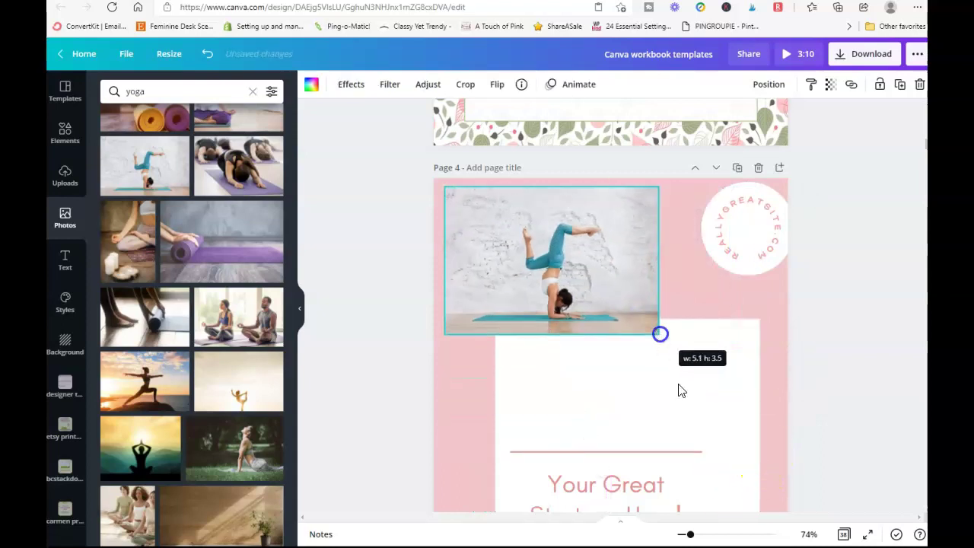
pyautogui.moveTo(698, 393)
pyautogui.mouseDown()
pyautogui.moveTo(699, 327)
pyautogui.moveTo(709, 398)
pyautogui.mouseUp()
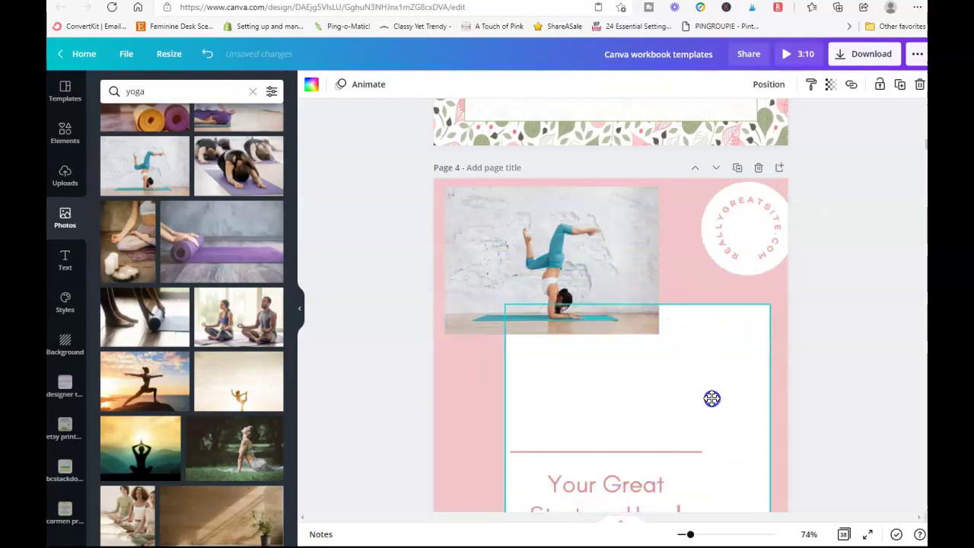
# Undo the photo resize and the latest white panel moves on page 4.
pyautogui.click(209, 56)
pyautogui.click(209, 55)
pyautogui.click(210, 55)
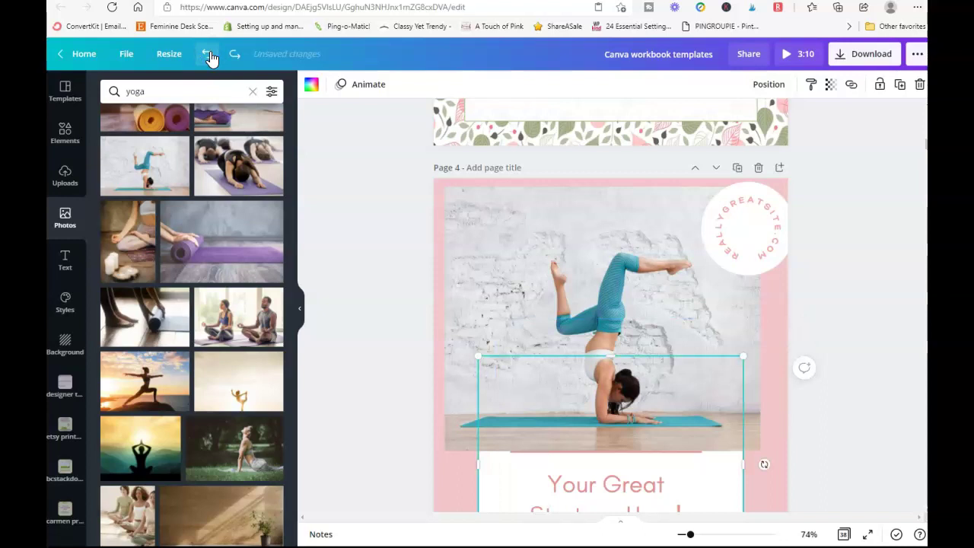
# Change the word "Your" to "YoGA" in the "Your Great Strategy Here!" heading on page 4.
pyautogui.click(592, 409)
pyautogui.click(644, 493)
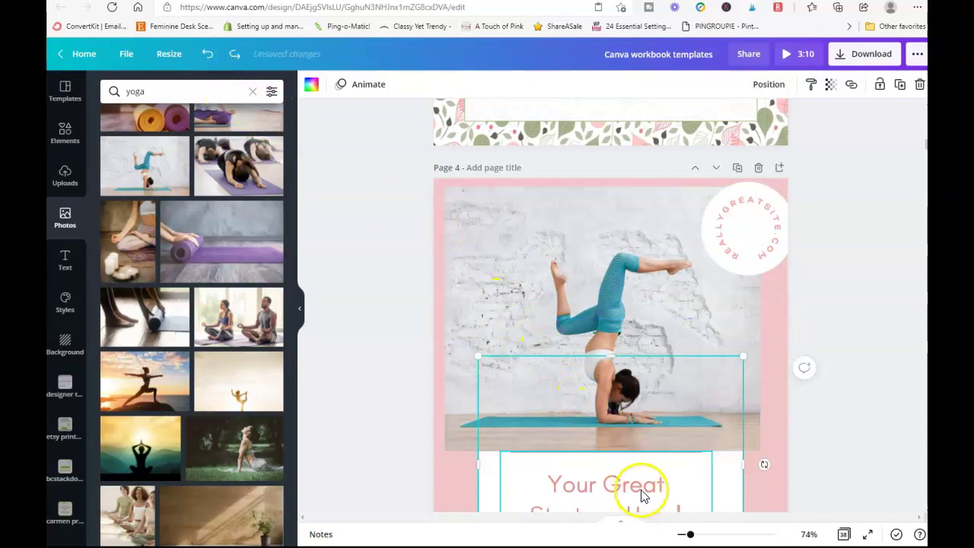
pyautogui.click(642, 491)
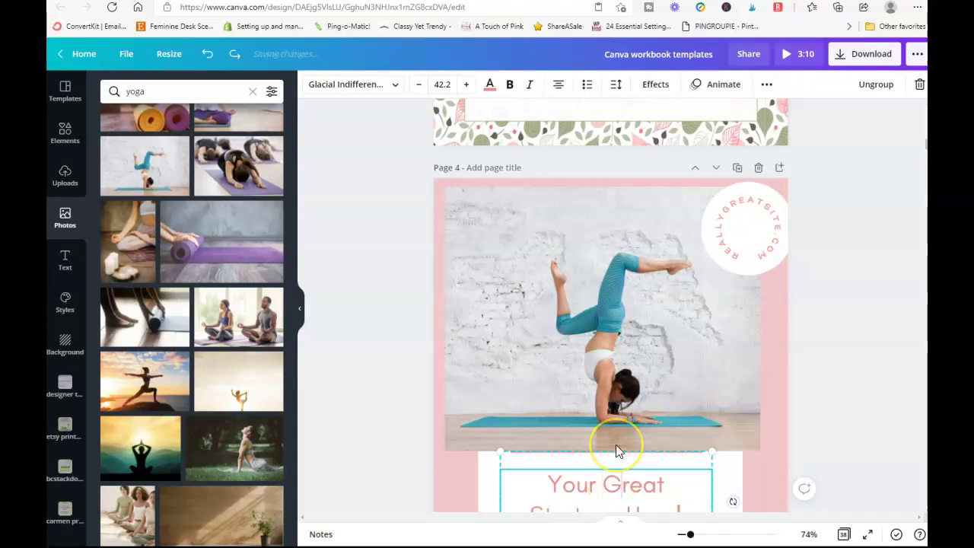
pyautogui.press('Left')
pyautogui.press('Left')
pyautogui.press('Left')
pyautogui.press('Left')
pyautogui.press('Left')
pyautogui.press('BackSpace')
pyautogui.press('BackSpace')
pyautogui.write('GA')
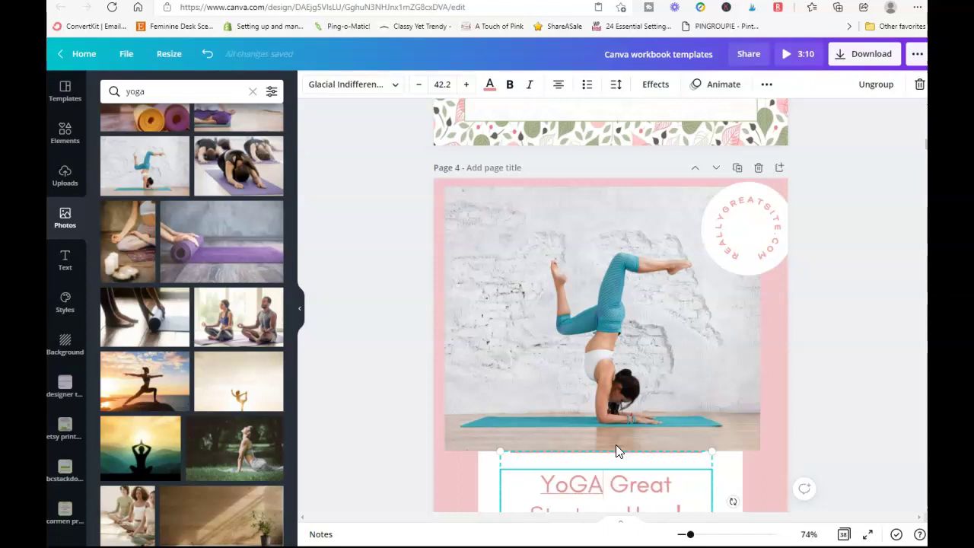
pyautogui.click(714, 470)
# Undo the page 4 edits back to the original heading, centred badge and photo of hands on a laptop.
pyautogui.scroll(-5, 821, 366)
pyautogui.scroll(5, 819, 364)
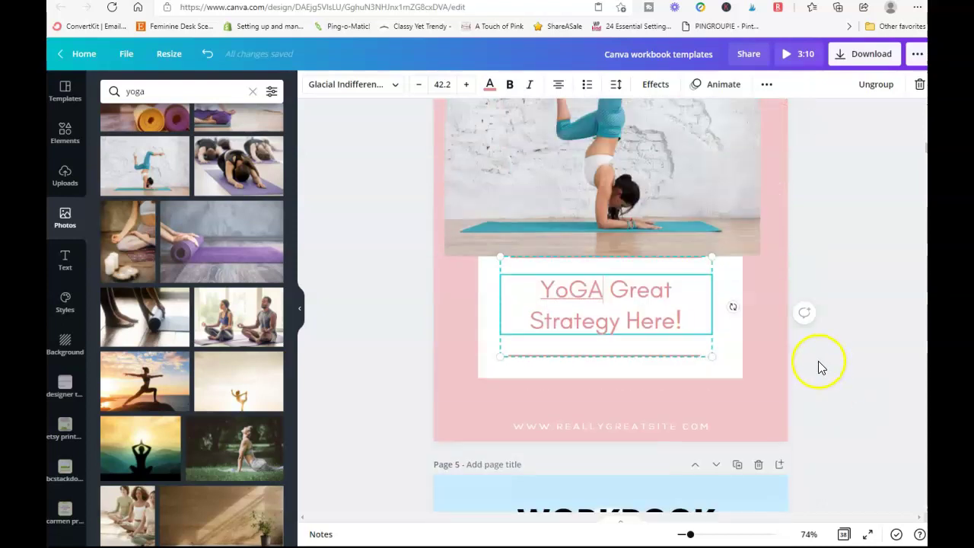
pyautogui.scroll(6, 809, 373)
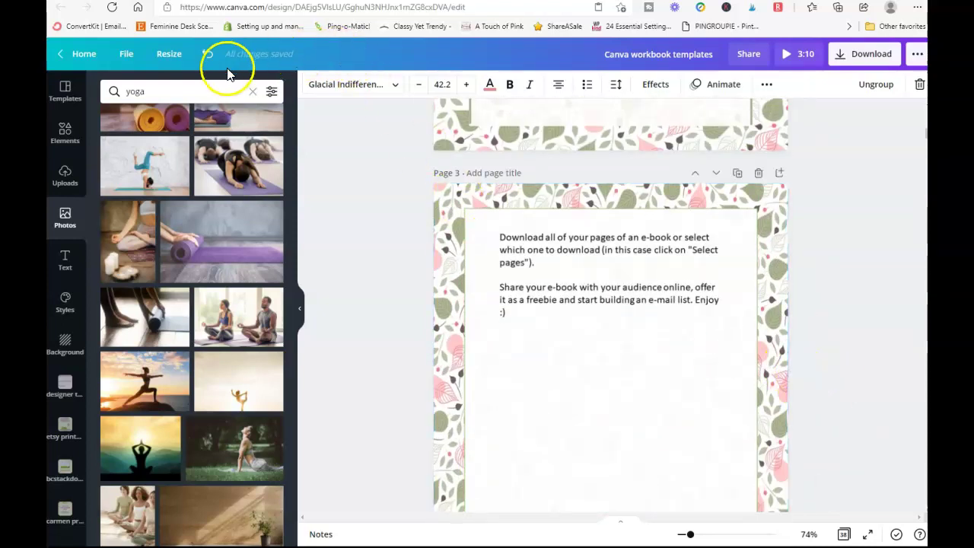
pyautogui.scroll(-3, 644, 289)
pyautogui.scroll(-5, 643, 289)
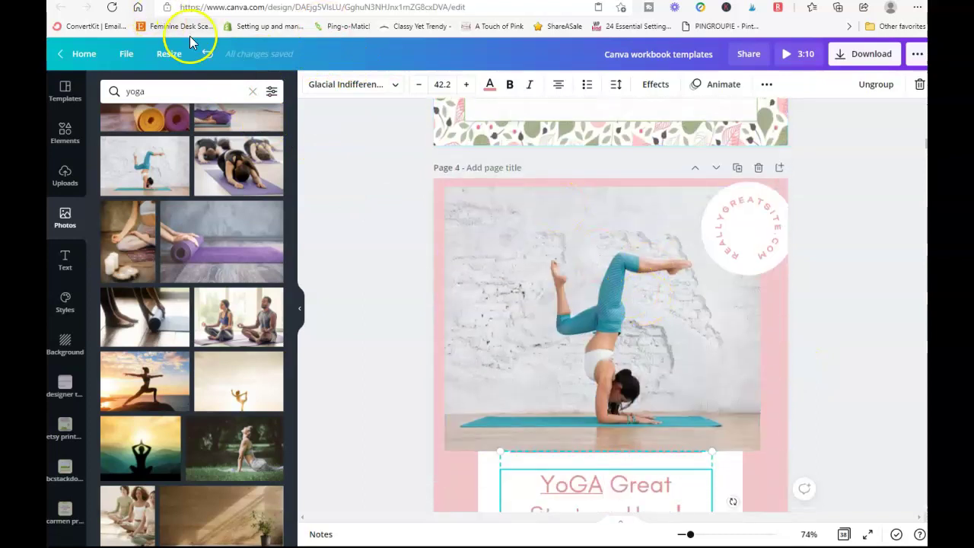
pyautogui.click(211, 57)
pyautogui.click(211, 58)
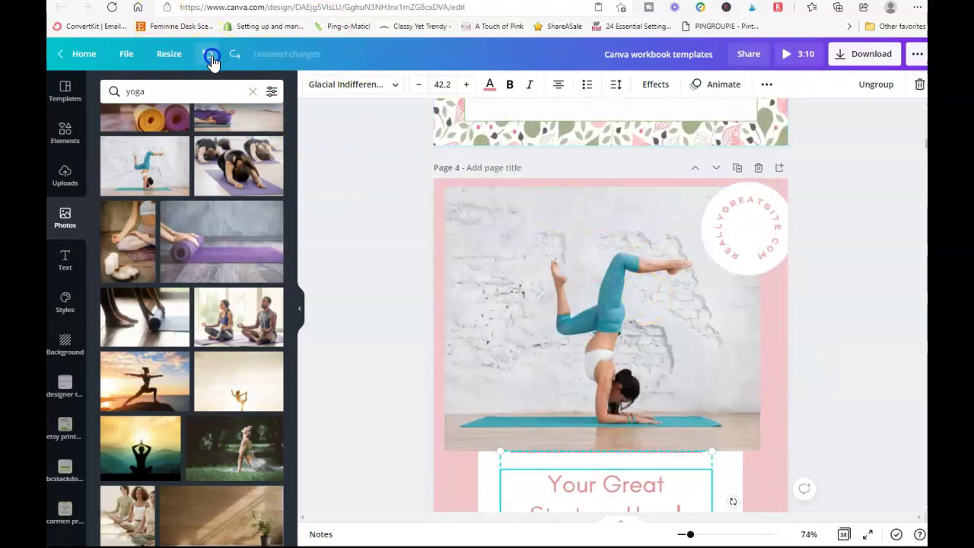
pyautogui.click(210, 57)
pyautogui.click(211, 58)
pyautogui.click(211, 58)
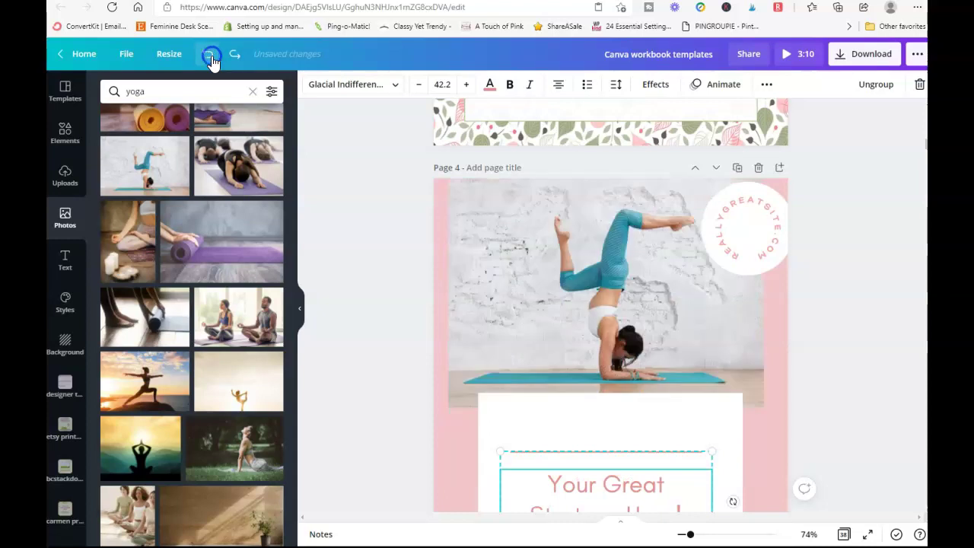
pyautogui.click(211, 57)
pyautogui.click(211, 57)
pyautogui.click(210, 58)
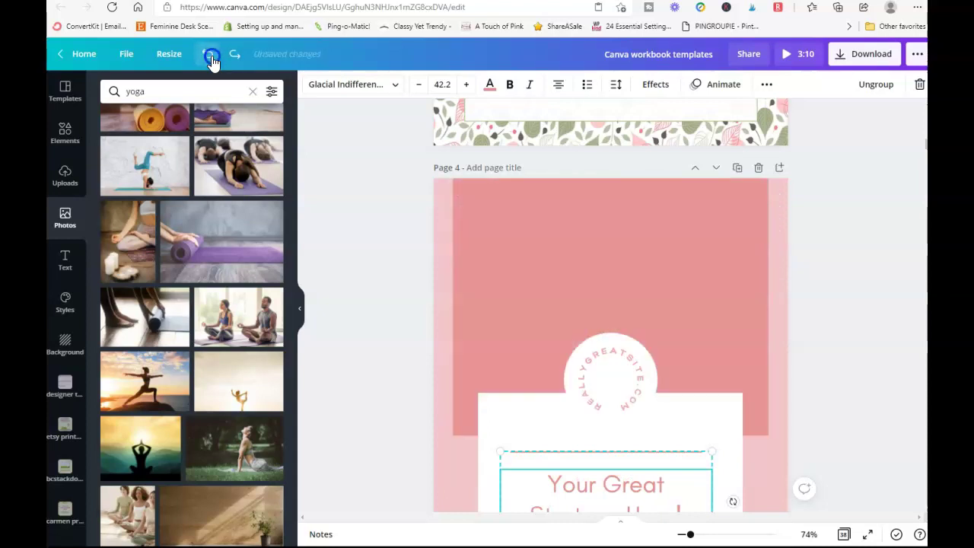
pyautogui.click(211, 58)
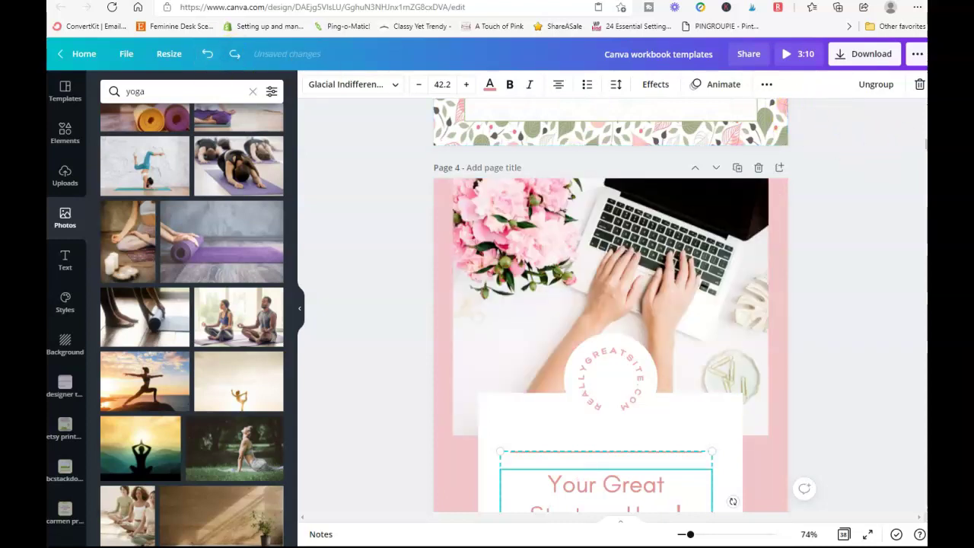
pyautogui.click(840, 251)
# Try the photo of two people meditating as the background of page 5 and undo the placement.
pyautogui.scroll(-3, 845, 249)
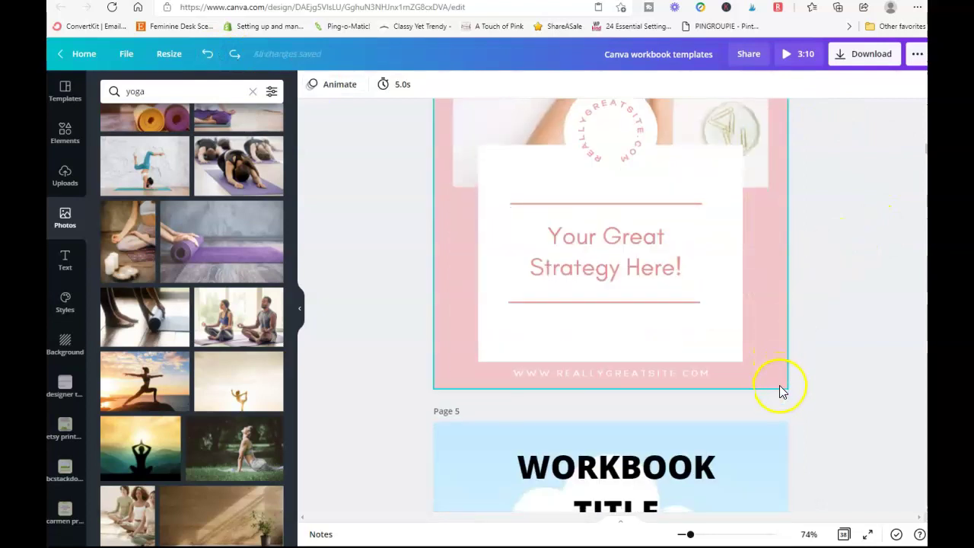
pyautogui.scroll(-4, 780, 391)
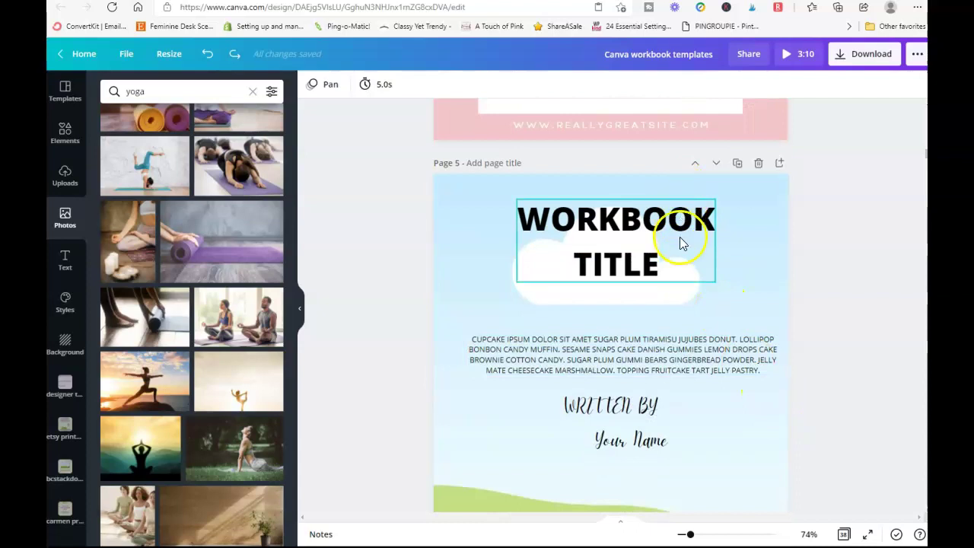
pyautogui.scroll(-3, 681, 311)
pyautogui.scroll(2, 681, 312)
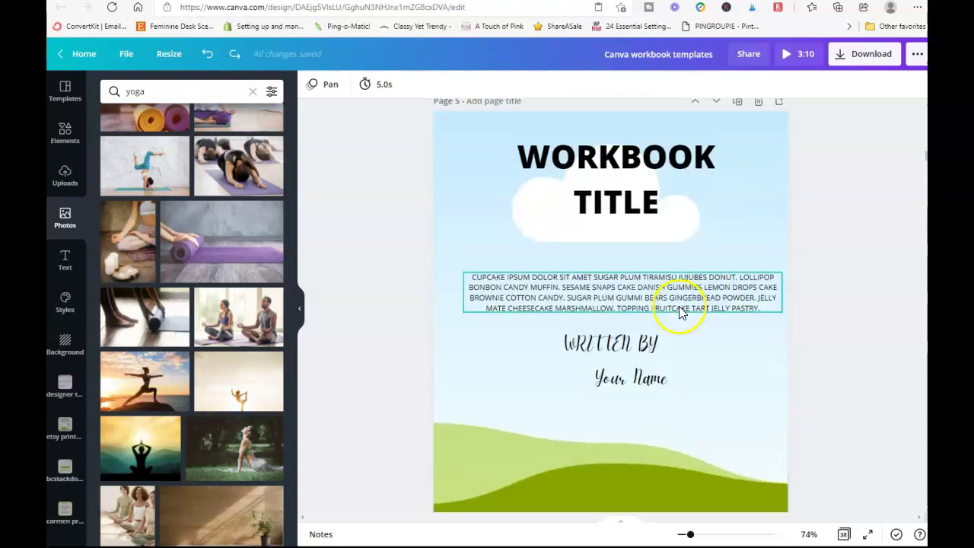
pyautogui.click(682, 297)
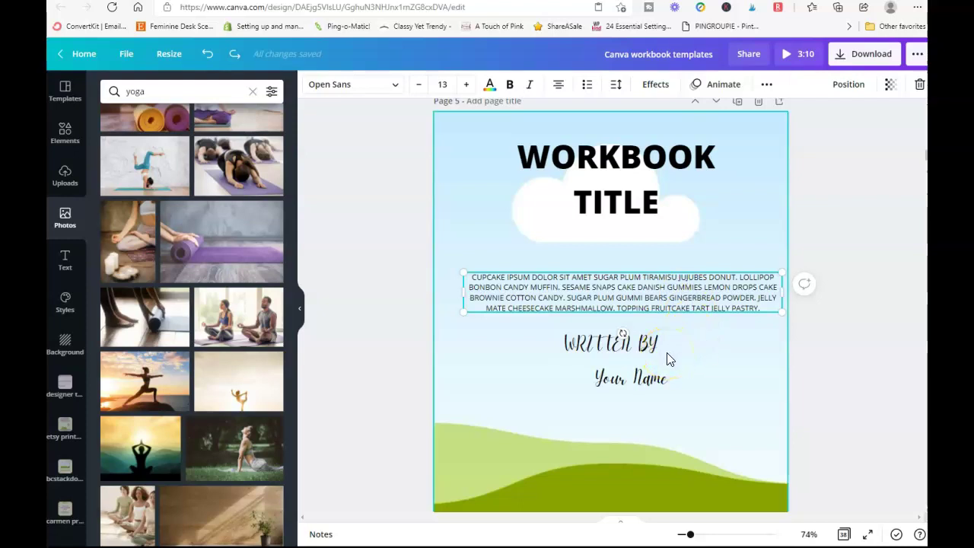
pyautogui.moveTo(224, 309); pyautogui.dragTo(506, 324)
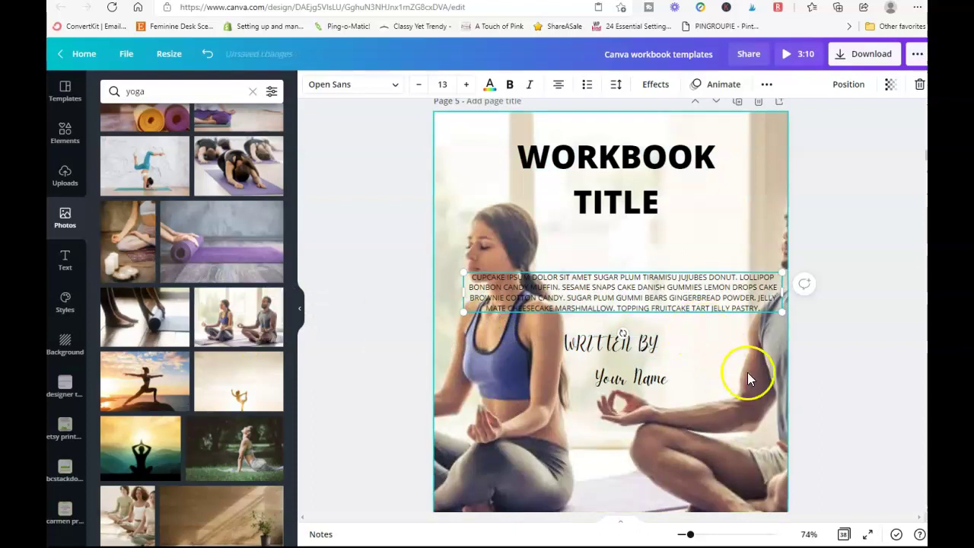
pyautogui.click(207, 57)
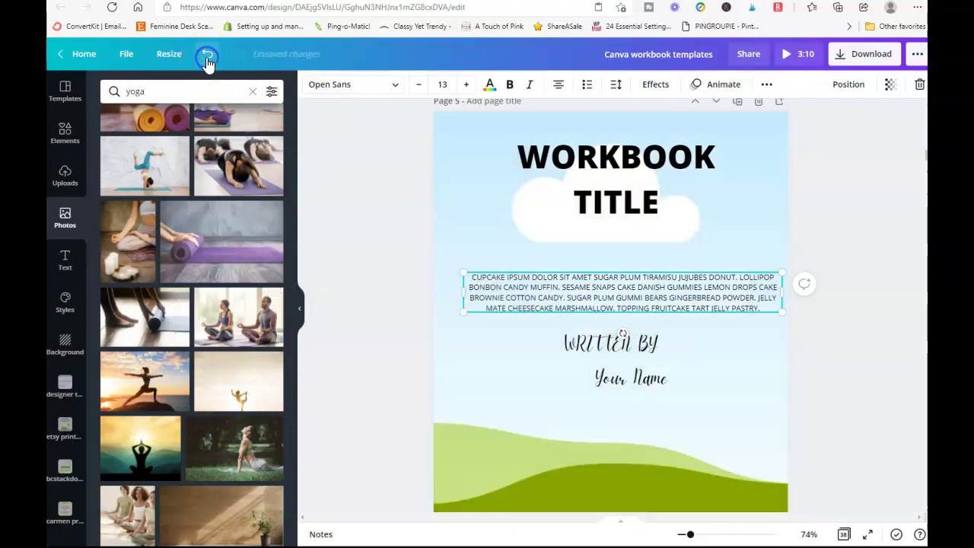
# Set the photo of the woman in a white top meditating as the page 5 background.
pyautogui.scroll(-2, 196, 348)
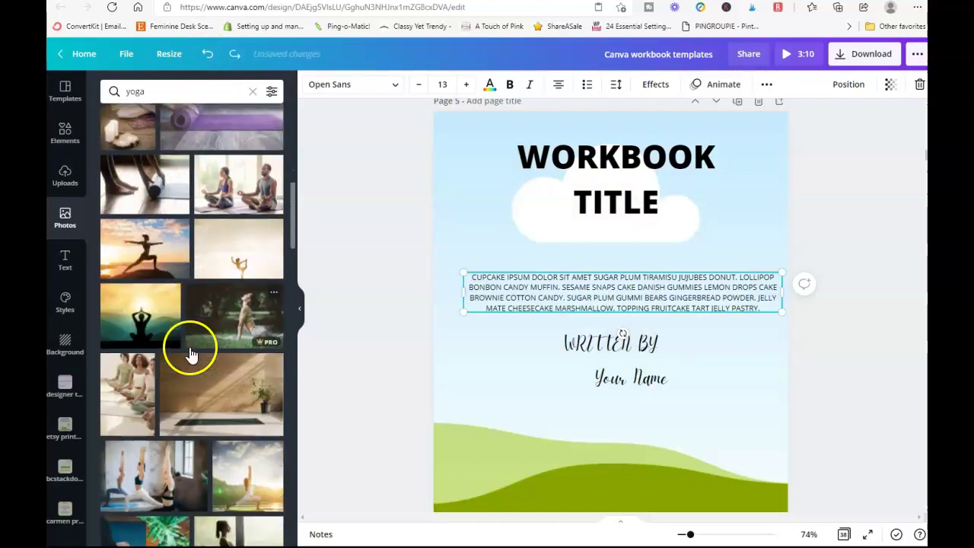
pyautogui.scroll(-2, 156, 344)
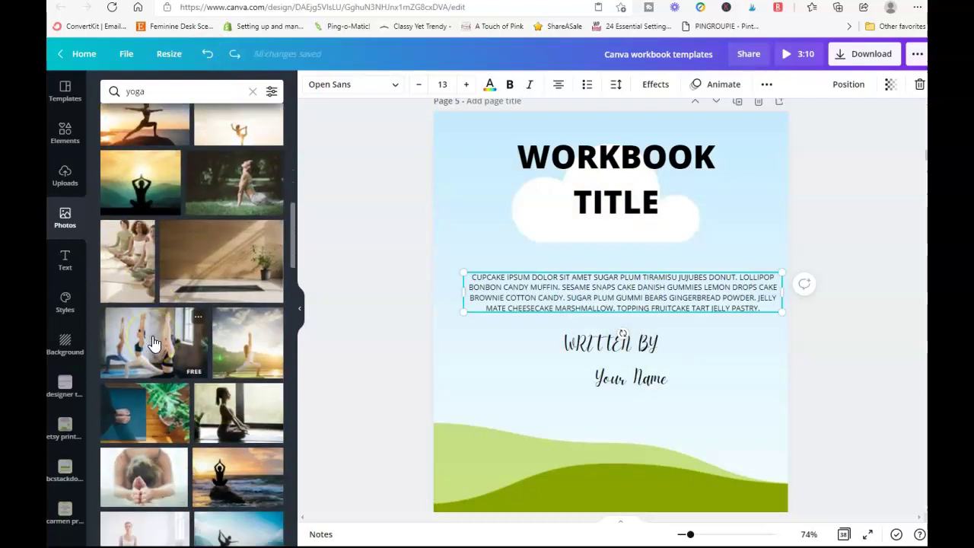
pyautogui.scroll(-2, 154, 344)
pyautogui.scroll(-2, 154, 344)
pyautogui.moveTo(148, 303); pyautogui.dragTo(536, 358)
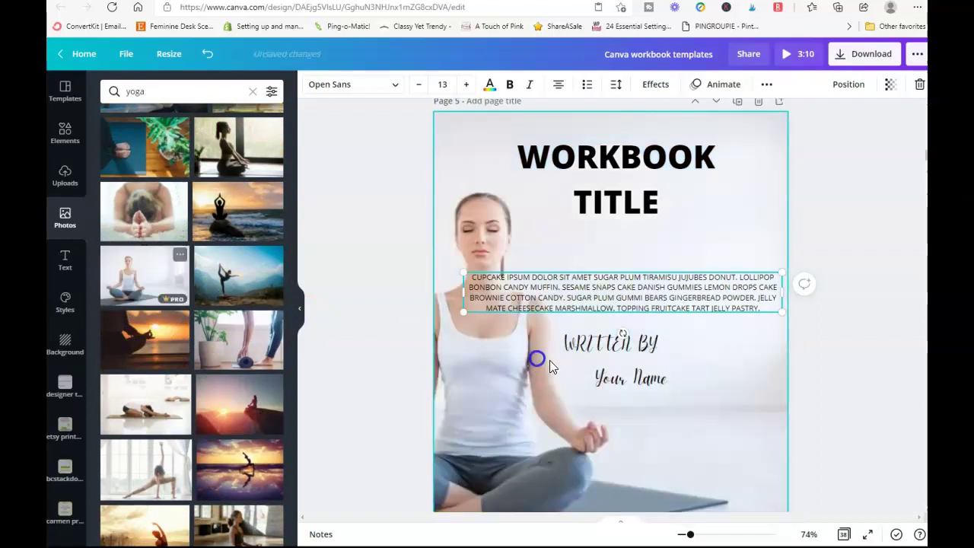
# Delete the placeholder paragraph on page 5 and rearrange the title, "Written by" and "Your Name" texts beside the woman.
pyautogui.moveTo(739, 307)
pyautogui.mouseDown()
pyautogui.moveTo(734, 294)
pyautogui.moveTo(730, 303)
pyautogui.mouseUp()
pyautogui.press('Delete')
pyautogui.moveTo(646, 194); pyautogui.dragTo(654, 201)
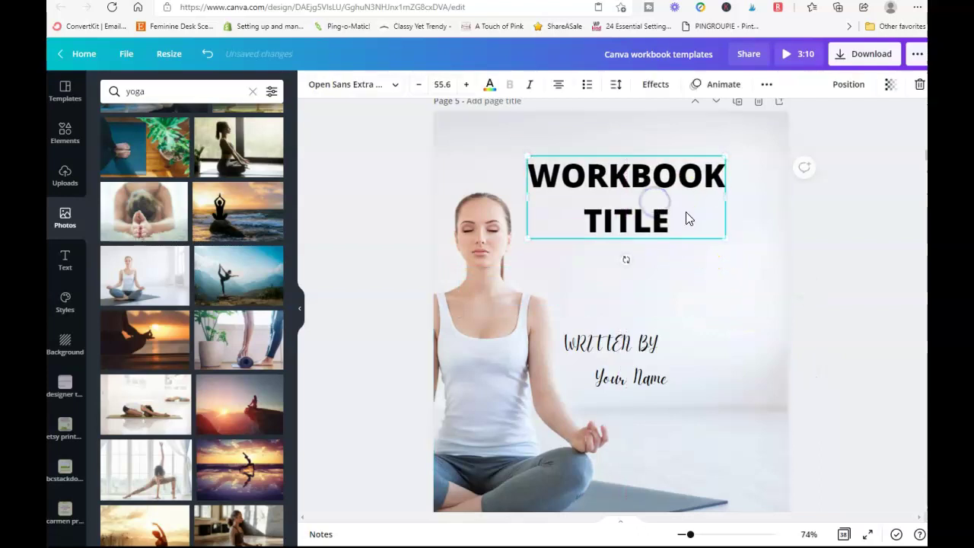
pyautogui.moveTo(634, 341); pyautogui.dragTo(653, 276)
pyautogui.moveTo(656, 385); pyautogui.dragTo(645, 327)
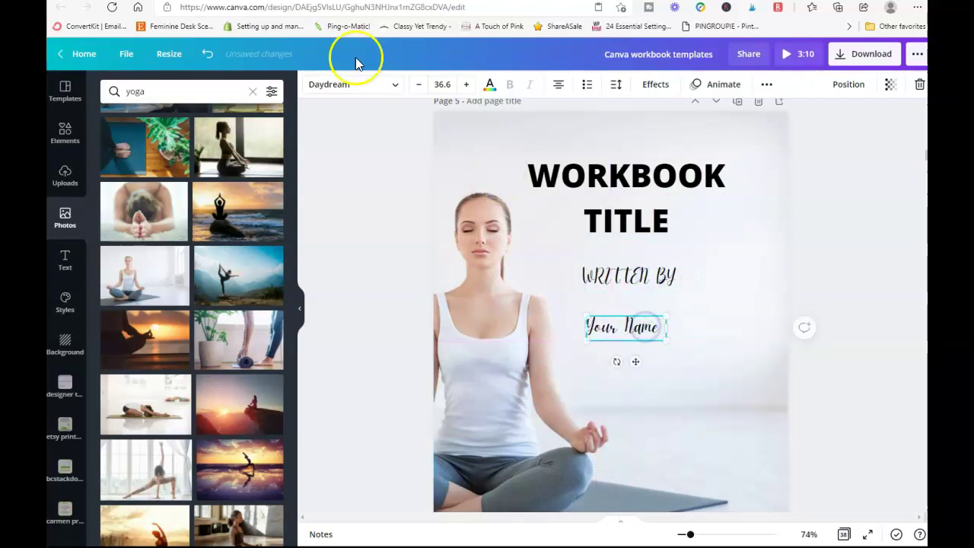
# Undo the page 5 text moves, the paragraph deletion and the yoga background, and deselect the text.
pyautogui.click(209, 57)
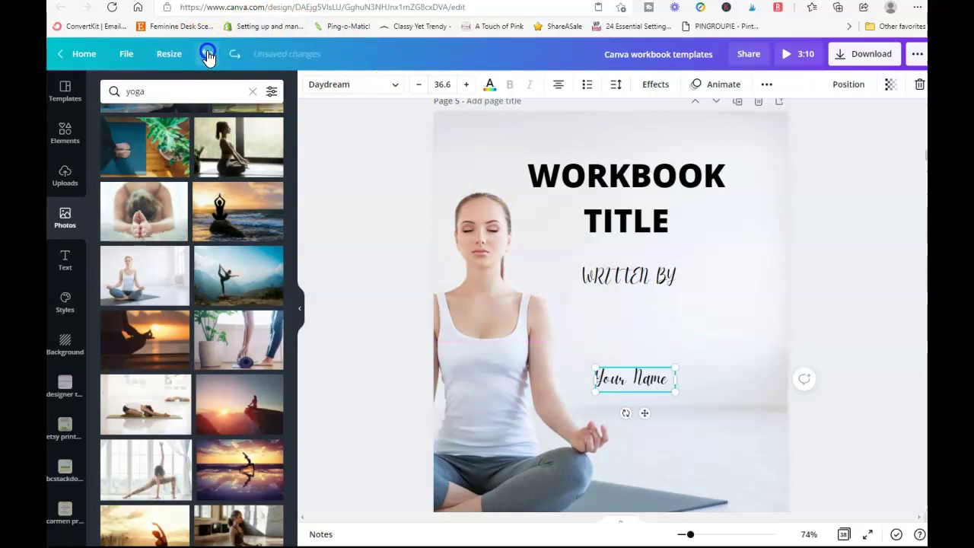
pyautogui.click(209, 57)
pyautogui.click(208, 57)
pyautogui.click(208, 57)
pyautogui.click(209, 57)
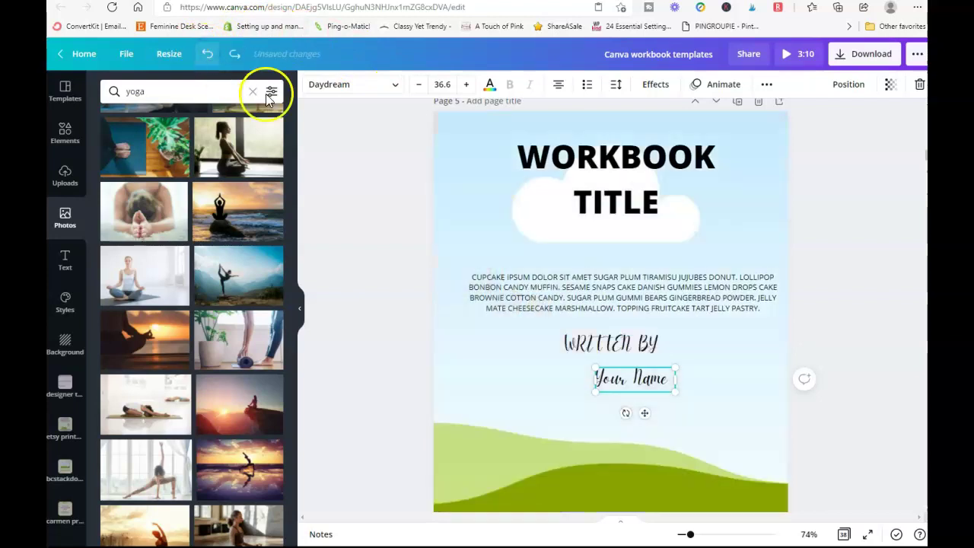
pyautogui.click(843, 243)
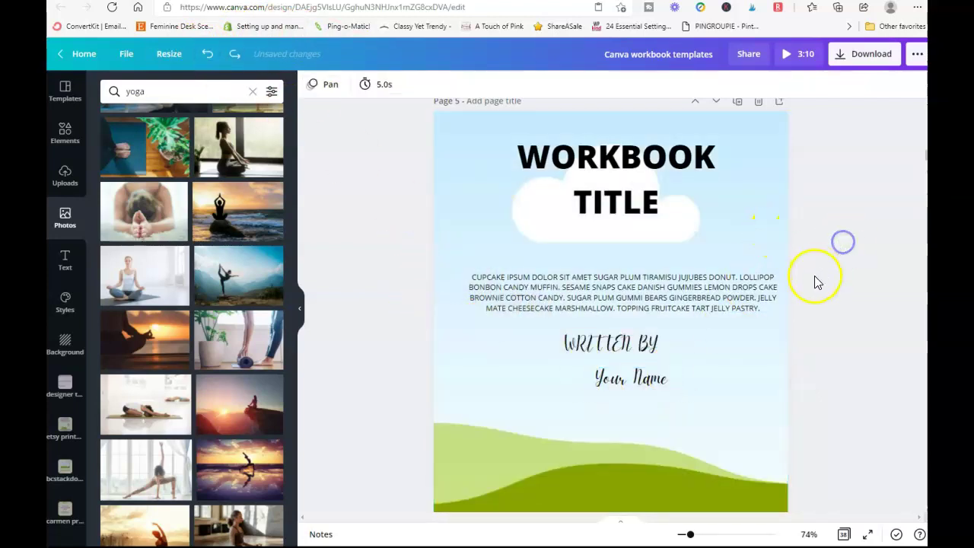
# Select the Instagram icon at the foot of page 5, clear the yoga photo search and look at the recent element searches.
pyautogui.scroll(-5, 815, 283)
pyautogui.scroll(2, 685, 256)
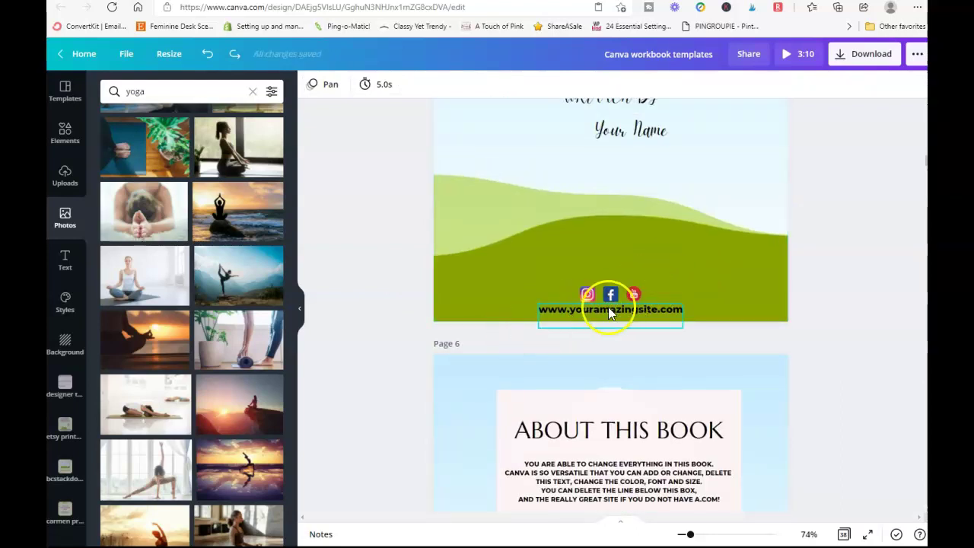
pyautogui.click(594, 297)
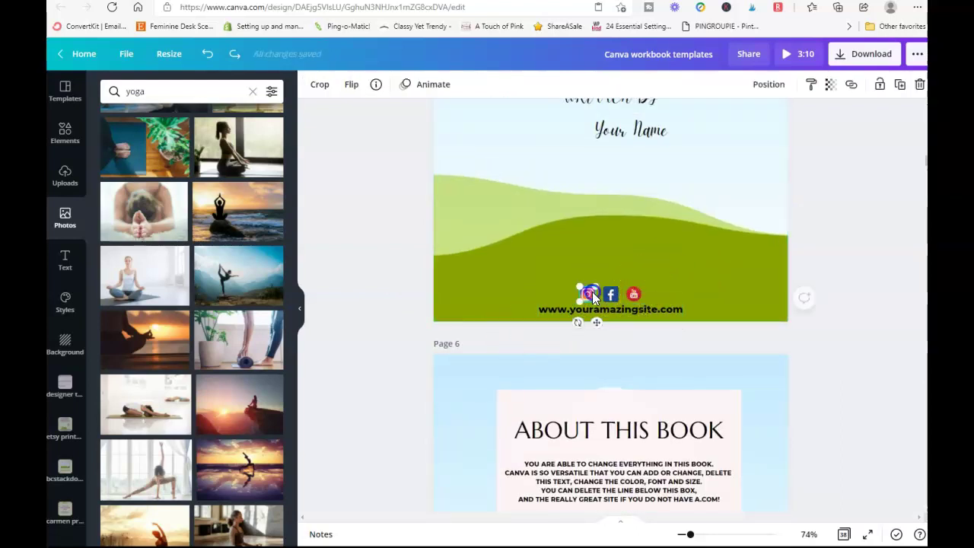
pyautogui.click(253, 91)
pyautogui.click(66, 137)
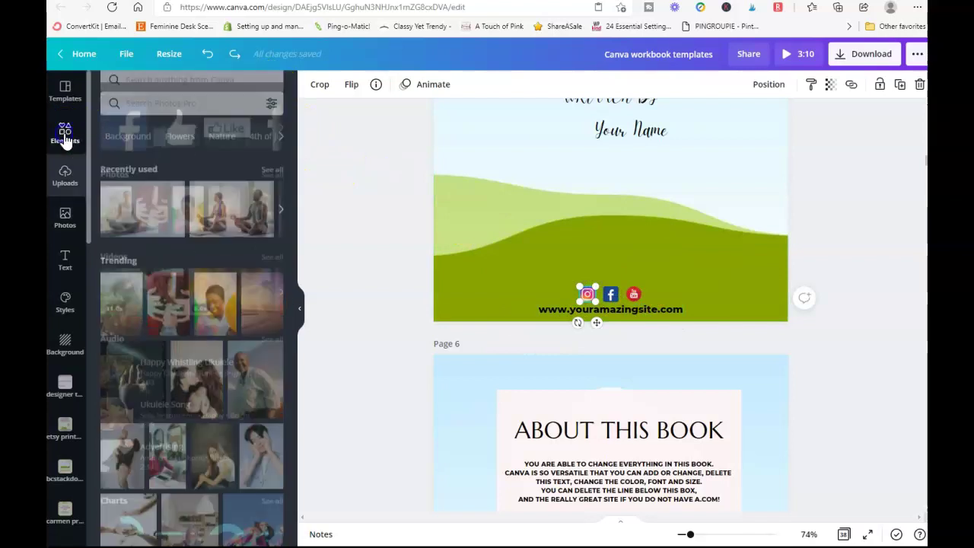
pyautogui.click(174, 94)
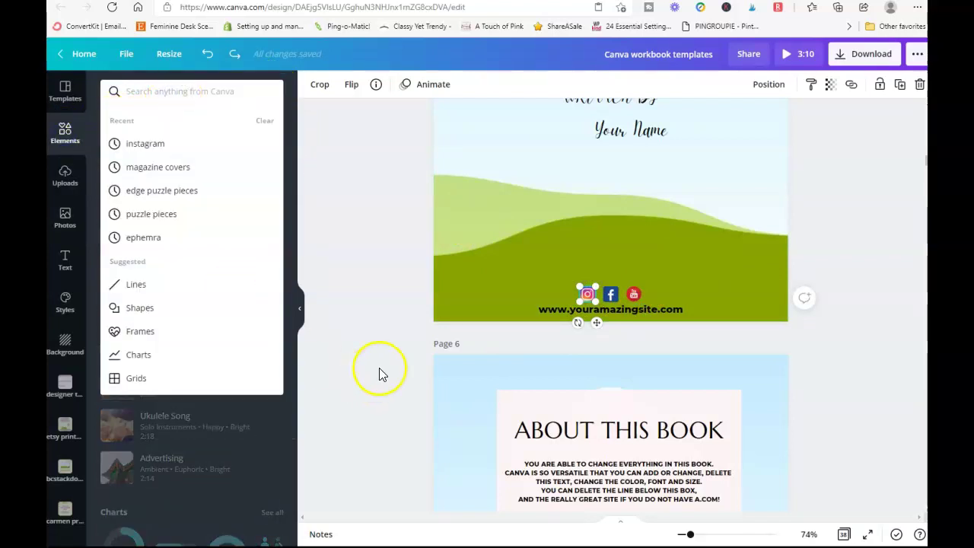
pyautogui.click(363, 348)
# Browse the elements library and place the recently used blue Facebook logo on the lower part of page 5.
pyautogui.scroll(-1, 204, 244)
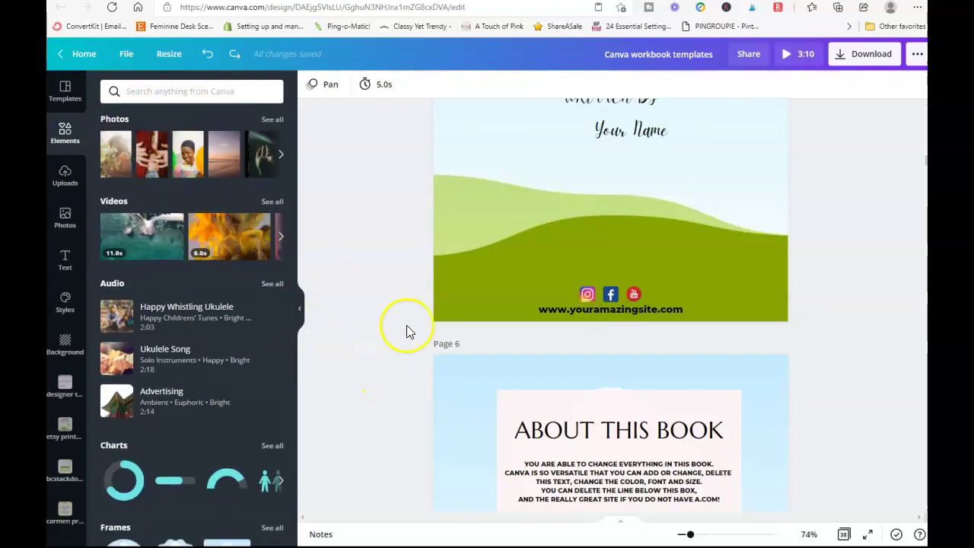
pyautogui.scroll(2, 561, 300)
pyautogui.scroll(-3, 570, 307)
pyautogui.scroll(2, 381, 267)
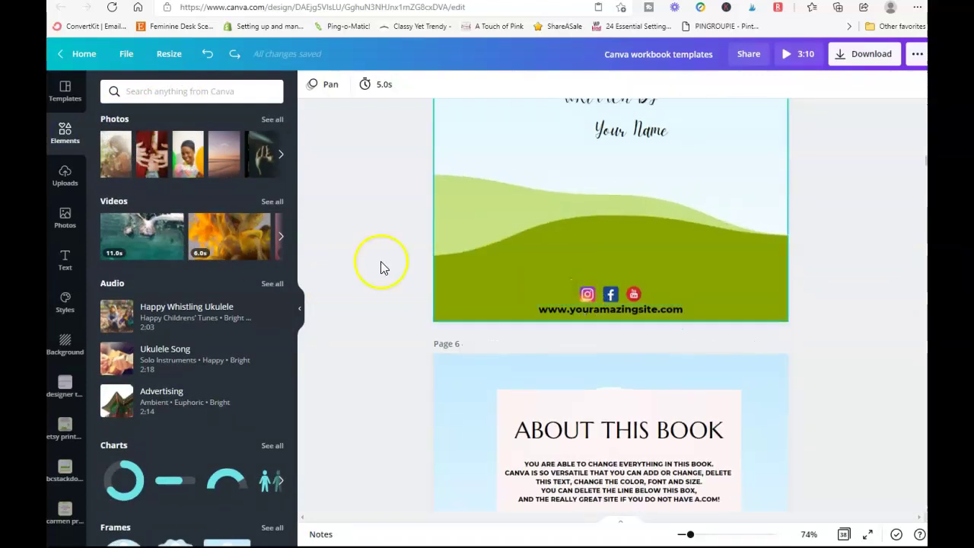
pyautogui.scroll(-2, 198, 320)
pyautogui.scroll(5, 199, 314)
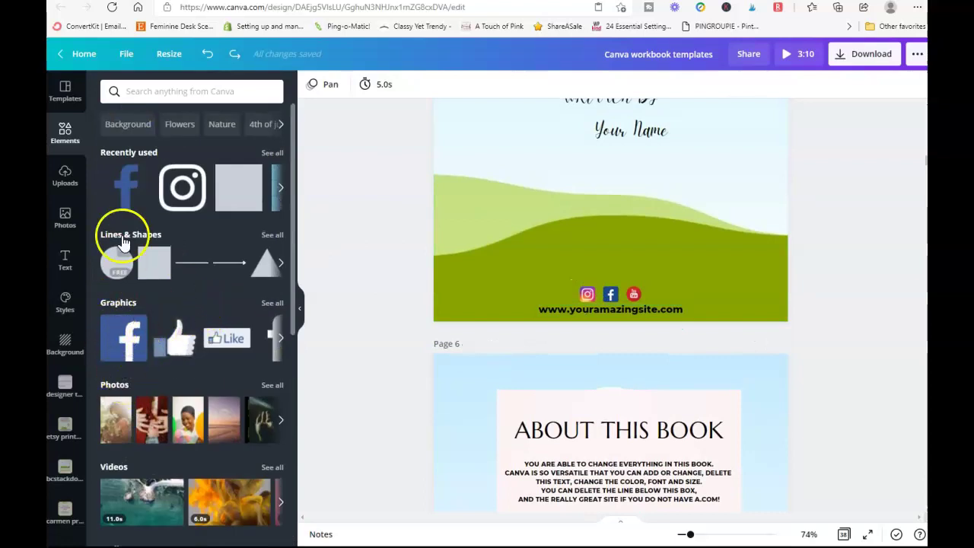
pyautogui.moveTo(128, 187); pyautogui.dragTo(581, 156)
pyautogui.scroll(3, 645, 369)
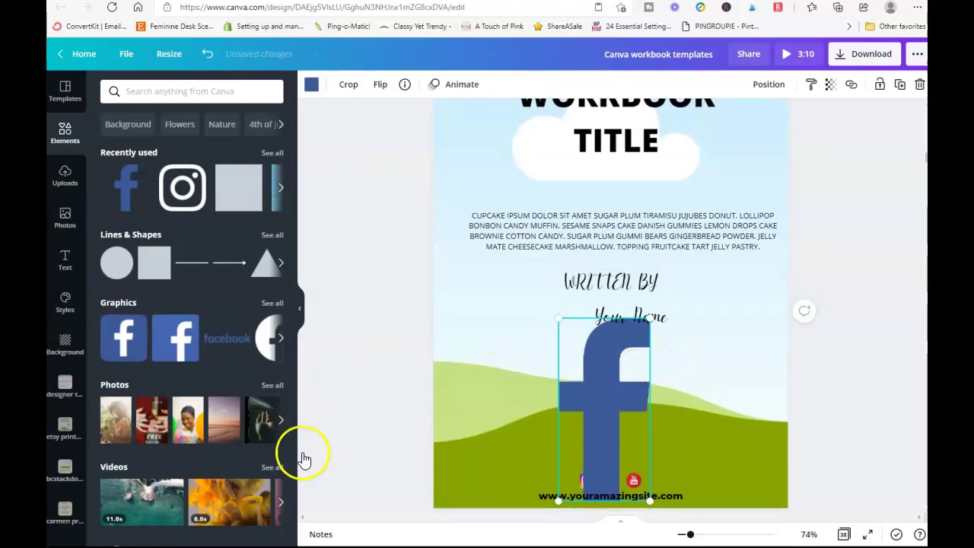
# Try the large Facebook logo in turquoise and light pink, and delete it from page 5.
pyautogui.click(310, 85)
pyautogui.click(270, 146)
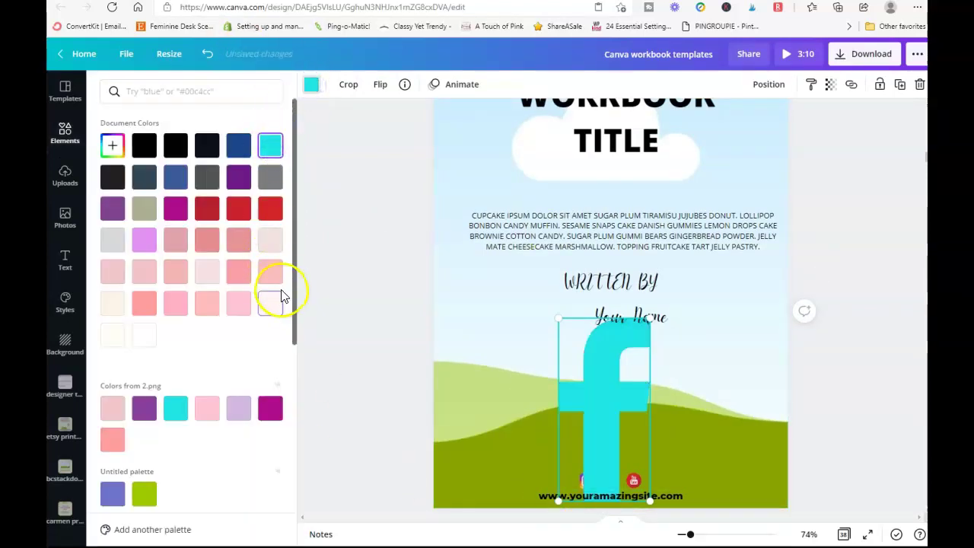
pyautogui.click(271, 270)
pyautogui.press('Delete')
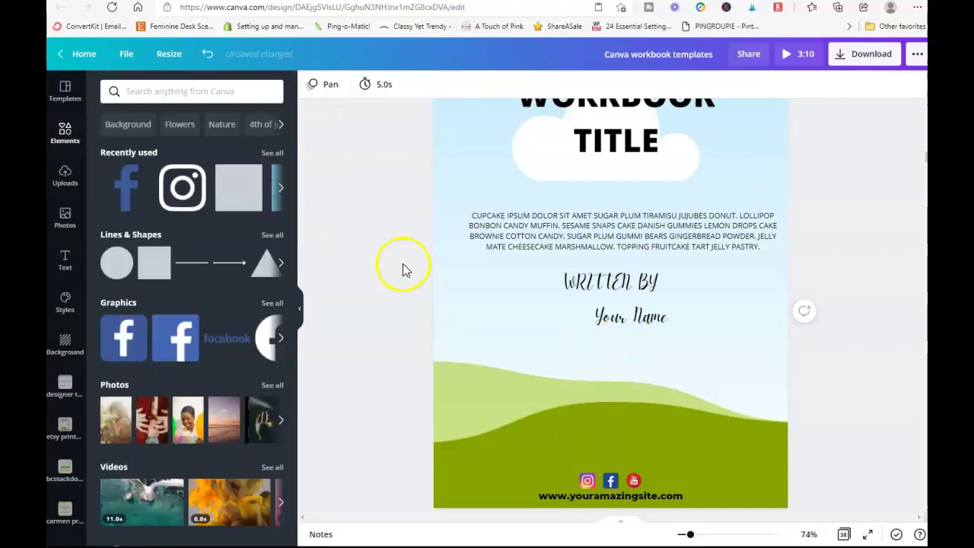
# Add a horizontal line to page 5 and position it below the Your Name text.
pyautogui.scroll(-2, 635, 352)
pyautogui.scroll(-1, 635, 352)
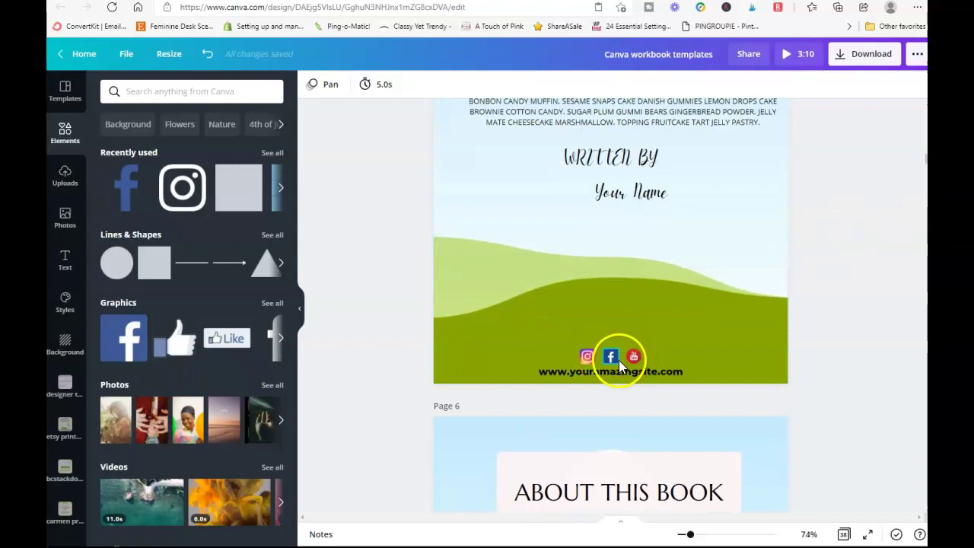
pyautogui.scroll(-3, 655, 338)
pyautogui.scroll(1, 695, 322)
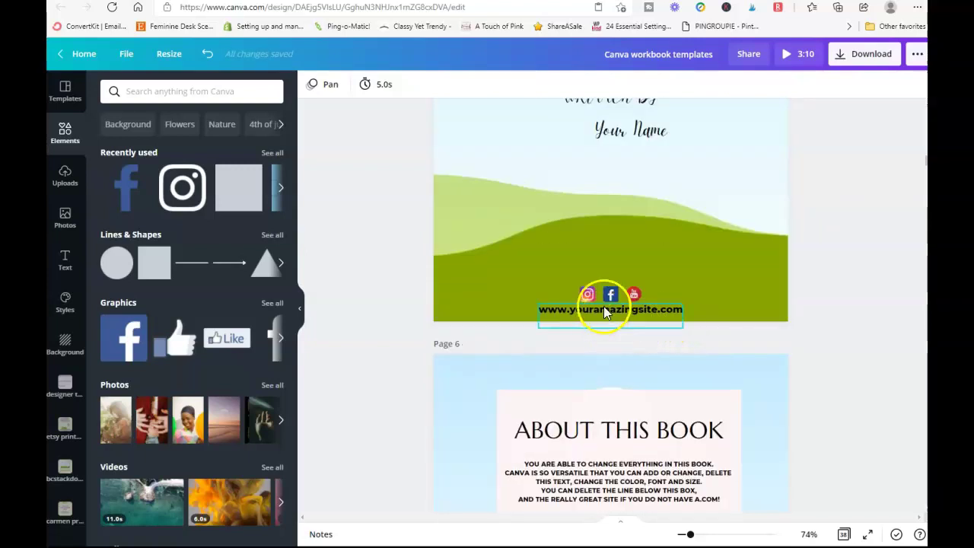
pyautogui.click(615, 242)
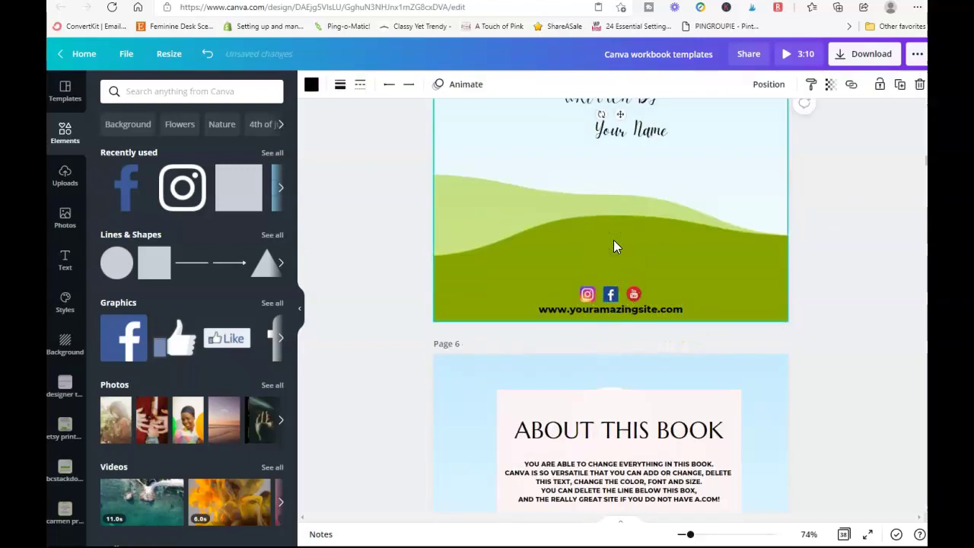
pyautogui.click(616, 229)
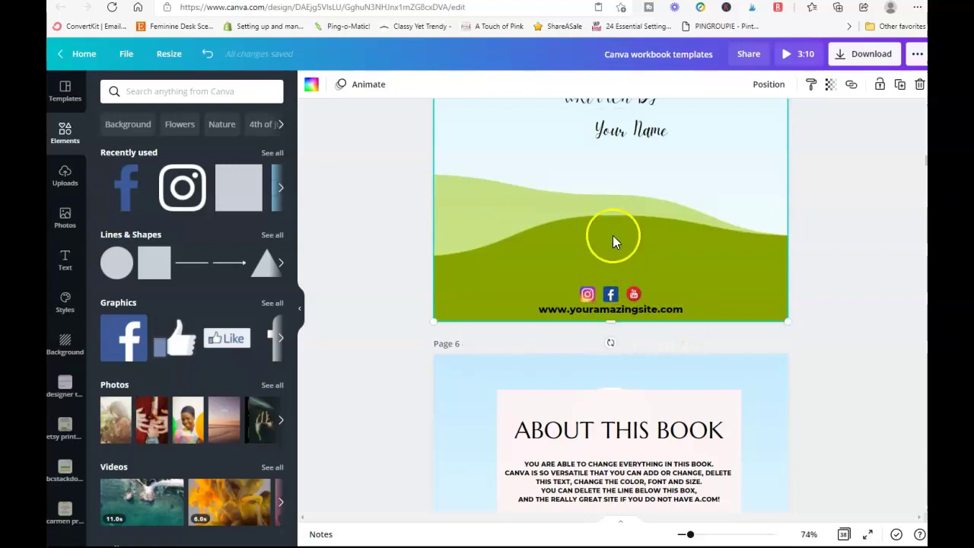
pyautogui.scroll(5, 670, 289)
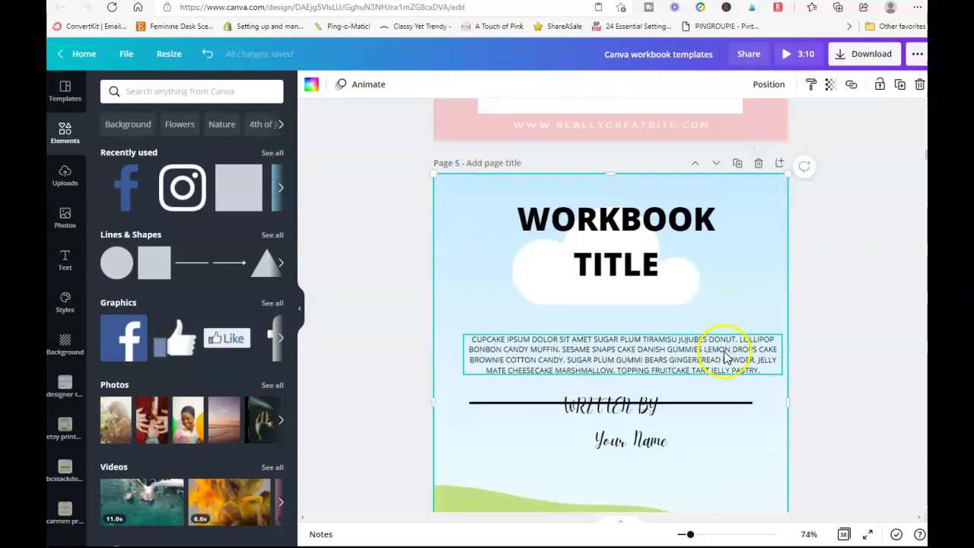
pyautogui.scroll(-2, 712, 312)
pyautogui.moveTo(687, 283); pyautogui.dragTo(688, 350)
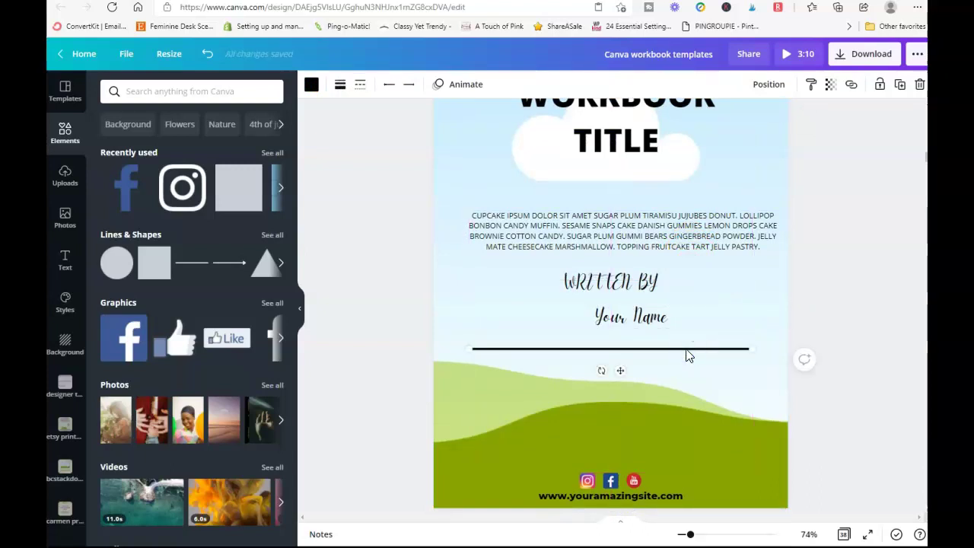
# Check the dash styles for the page 5 line, set its weight to 1 and colour it purple.
pyautogui.click(357, 91)
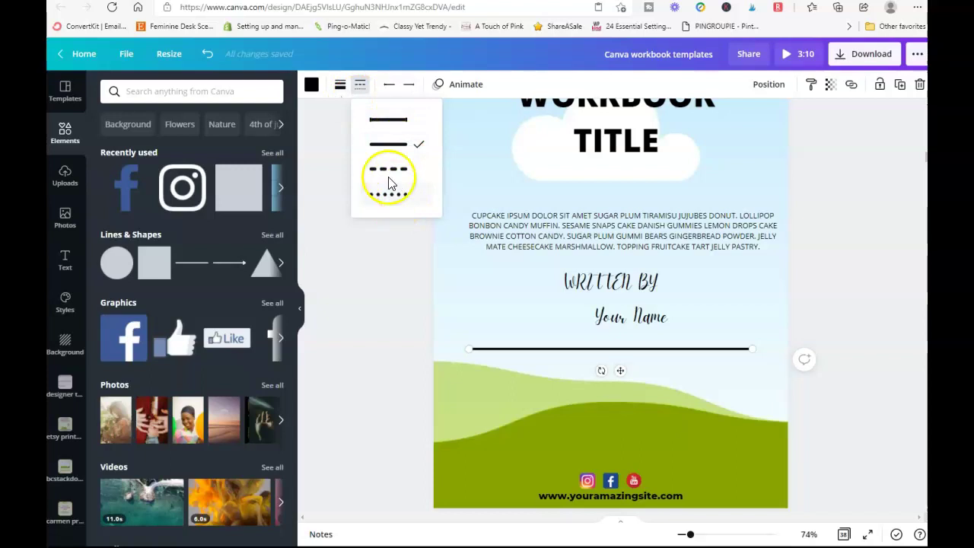
pyautogui.click(338, 90)
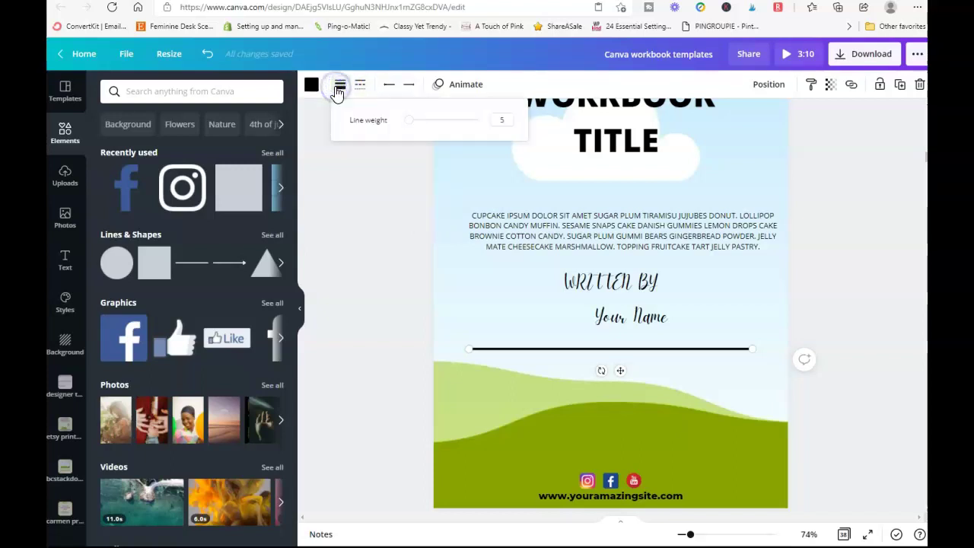
pyautogui.moveTo(407, 126); pyautogui.dragTo(398, 125)
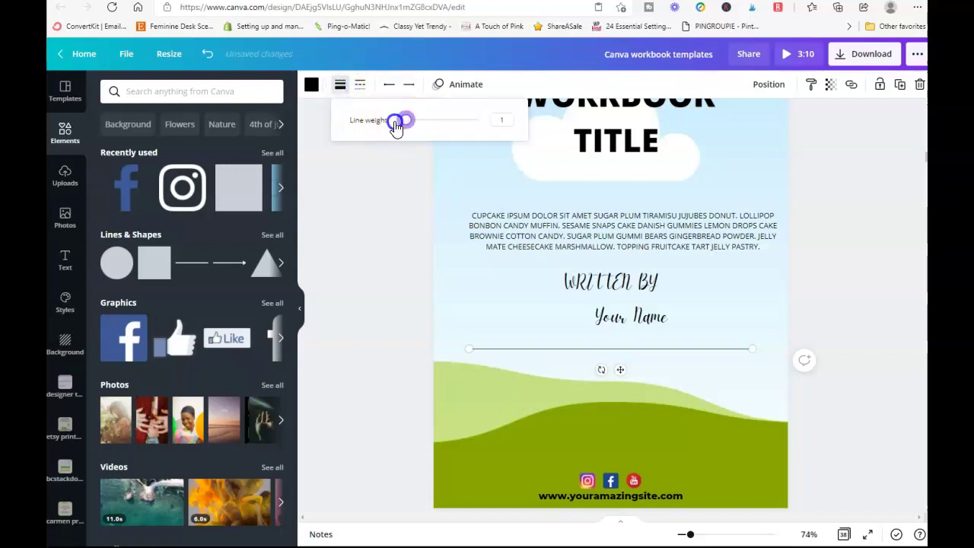
pyautogui.click(311, 85)
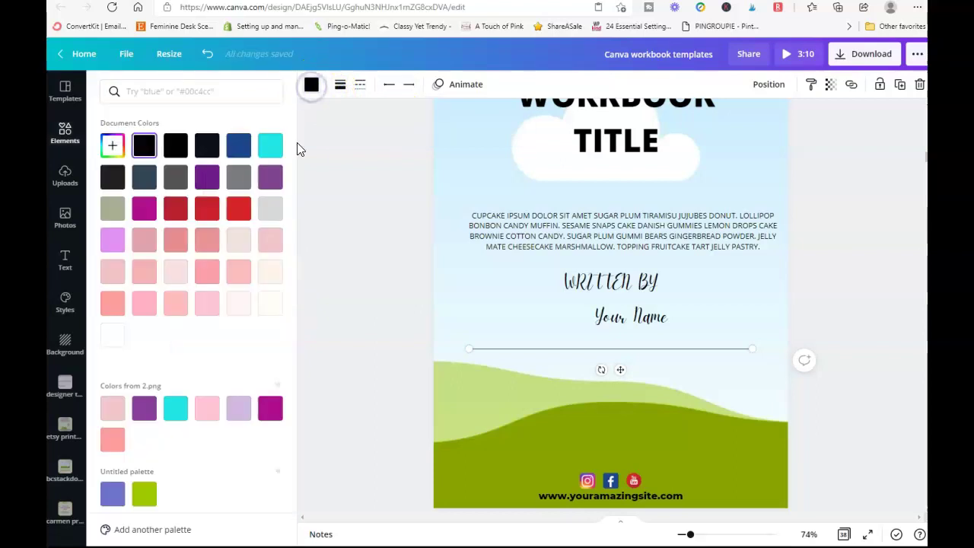
pyautogui.click(270, 178)
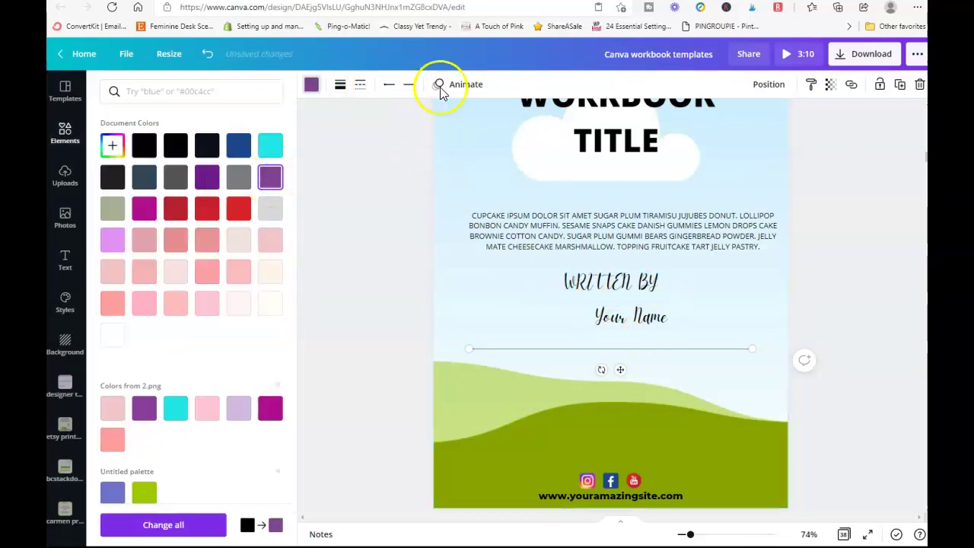
# Undo the line's purple colour, its weight change and its placement on page 5.
pyautogui.click(206, 55)
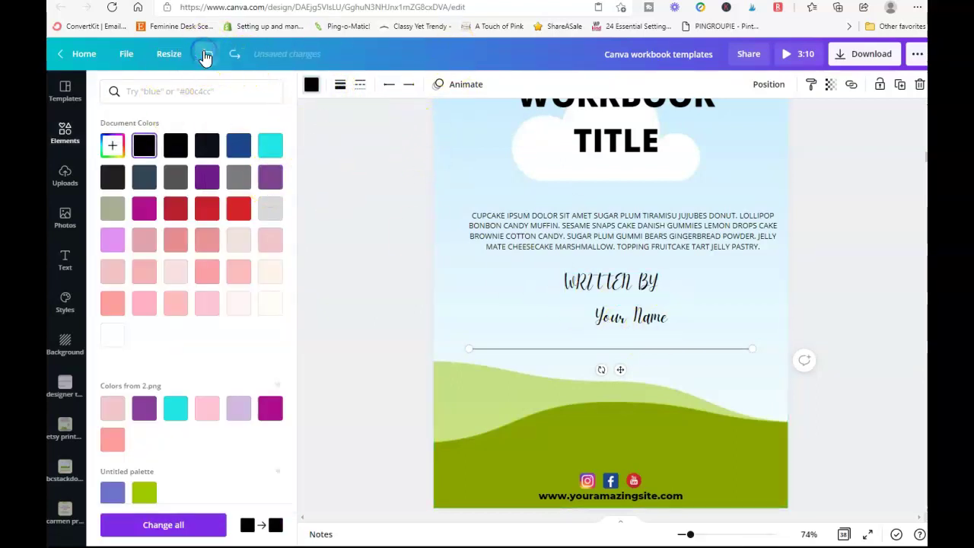
pyautogui.click(206, 55)
pyautogui.click(206, 55)
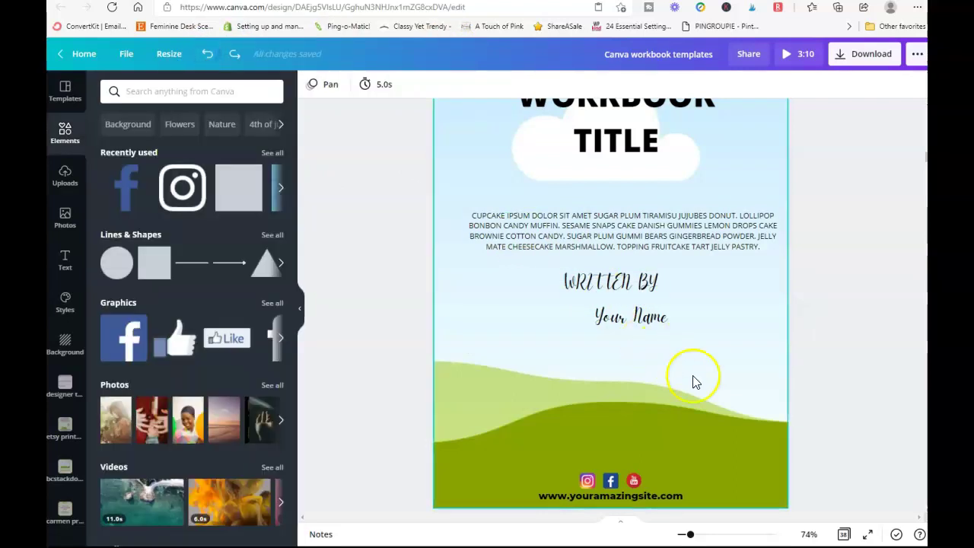
# Look over the About This Book page and select the website text at its foot.
pyautogui.scroll(-6, 731, 372)
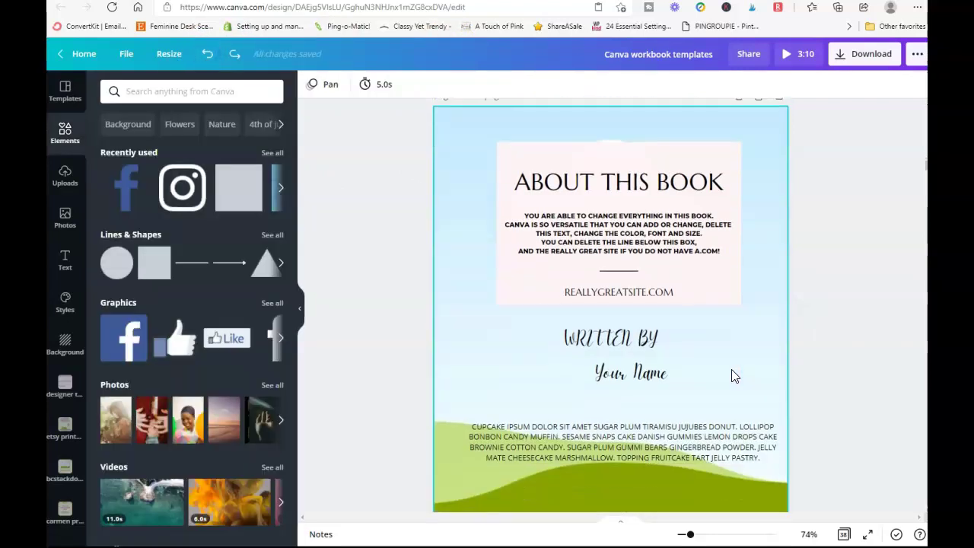
pyautogui.scroll(-2, 731, 376)
pyautogui.scroll(-2, 729, 368)
pyautogui.click(672, 310)
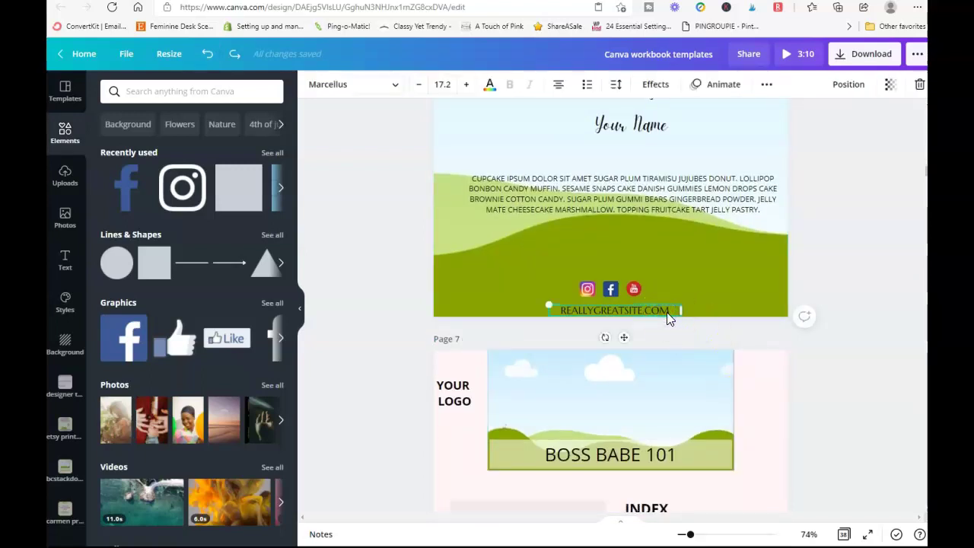
pyautogui.click(628, 271)
# Replace the words BOSS BABE in the page 7 banner title with BEST TITLE.
pyautogui.scroll(-3, 672, 288)
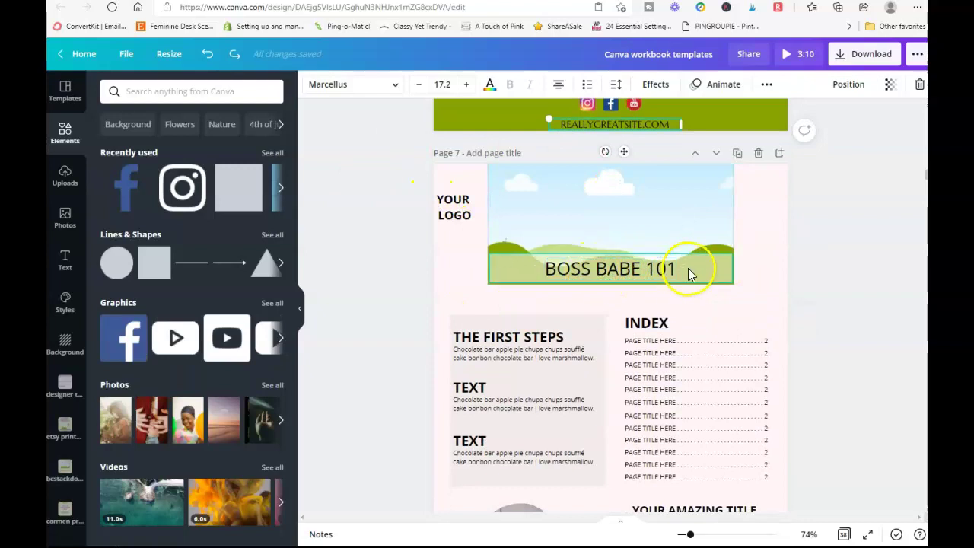
pyautogui.click(589, 270)
pyautogui.click(589, 269)
pyautogui.click(590, 270)
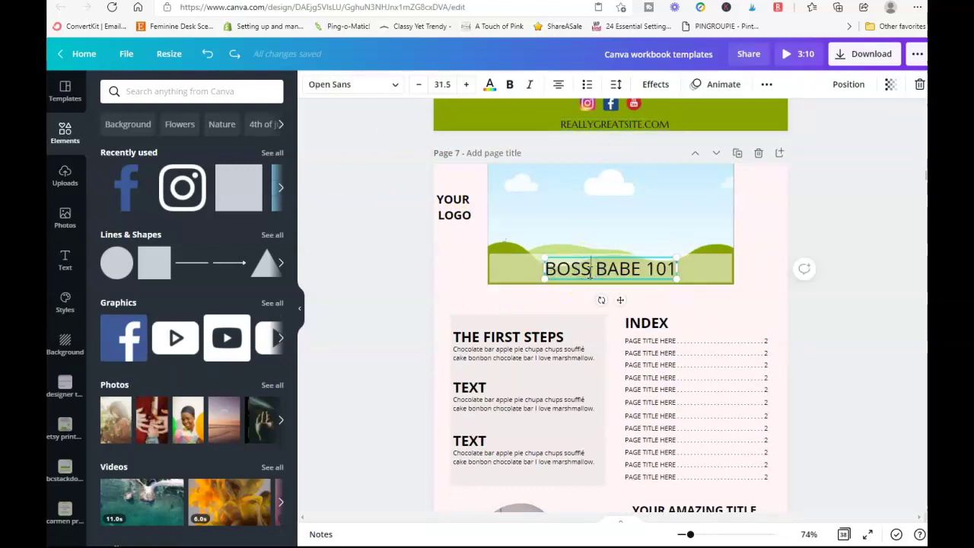
pyautogui.press('BackSpace')
pyautogui.press('BackSpace')
pyautogui.press('BackSpace')
pyautogui.press('BackSpace')
pyautogui.press('BackSpace')
pyautogui.press('BackSpace')
pyautogui.press('BackSpace')
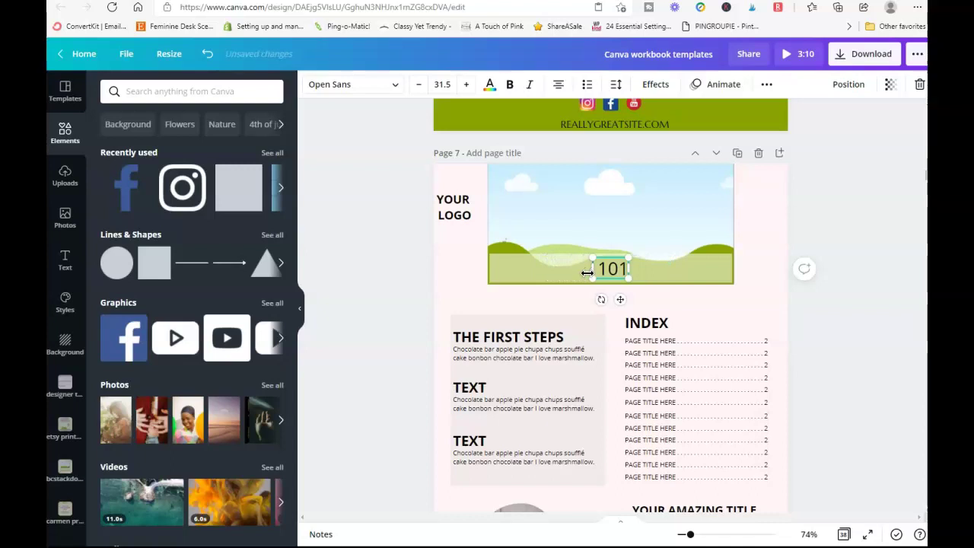
pyautogui.write('EST TITLE')
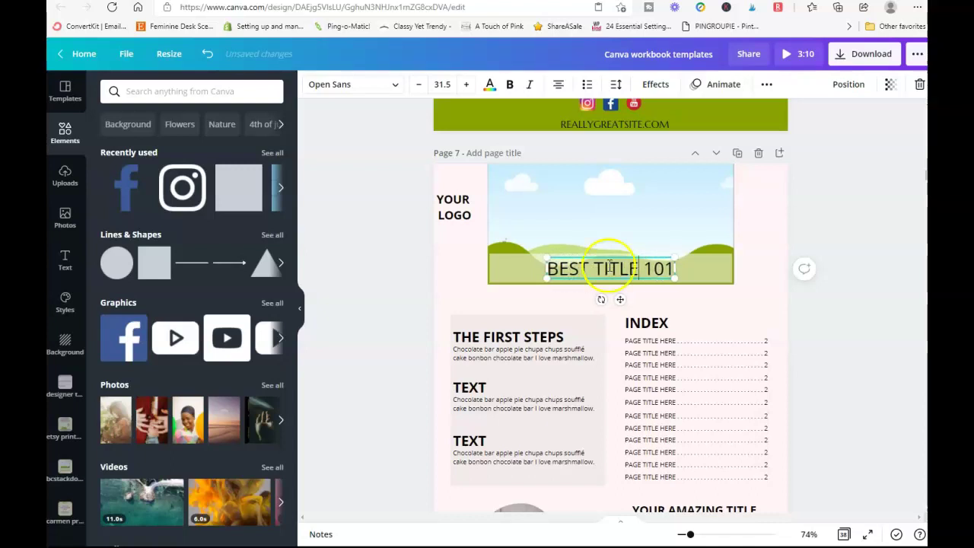
# Remove 101 from the end of the page 7 banner title and deselect the text.
pyautogui.press('BackSpace')
pyautogui.press('BackSpace')
pyautogui.press('BackSpace')
pyautogui.press('BackSpace')
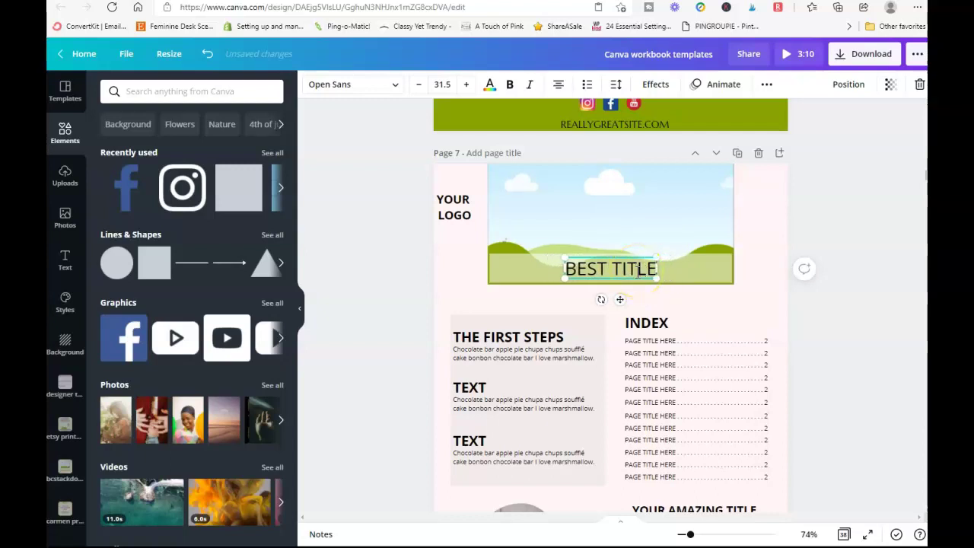
pyautogui.click(874, 220)
# Delete the INDEX heading and its whole list of page titles from page 7.
pyautogui.scroll(-3, 870, 217)
pyautogui.scroll(2, 853, 236)
pyautogui.scroll(-1, 825, 259)
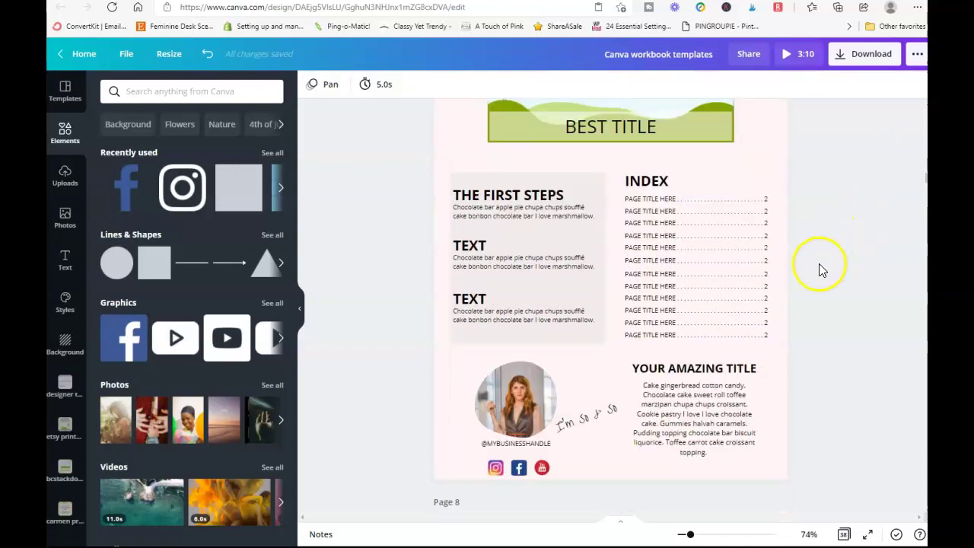
pyautogui.scroll(-1, 800, 269)
pyautogui.scroll(2, 673, 198)
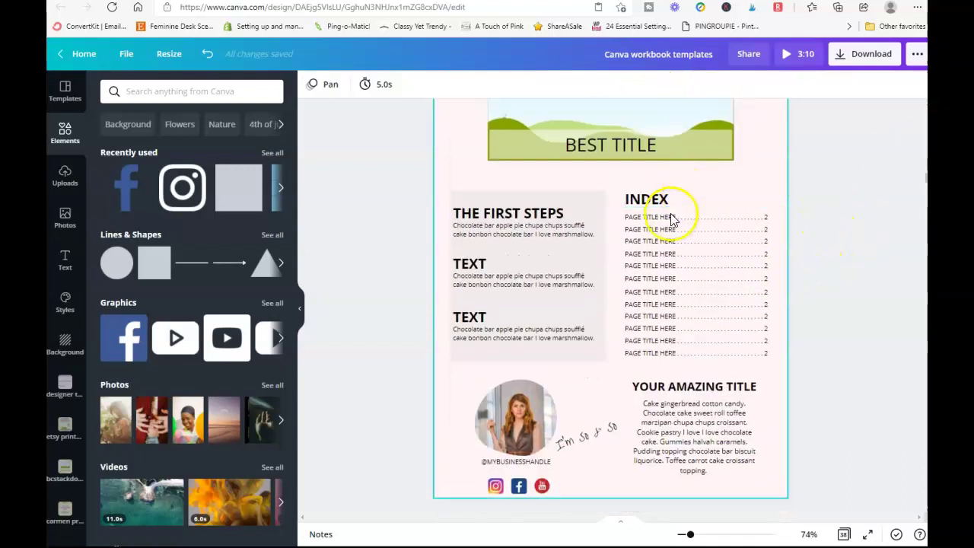
pyautogui.moveTo(615, 174); pyautogui.dragTo(782, 373)
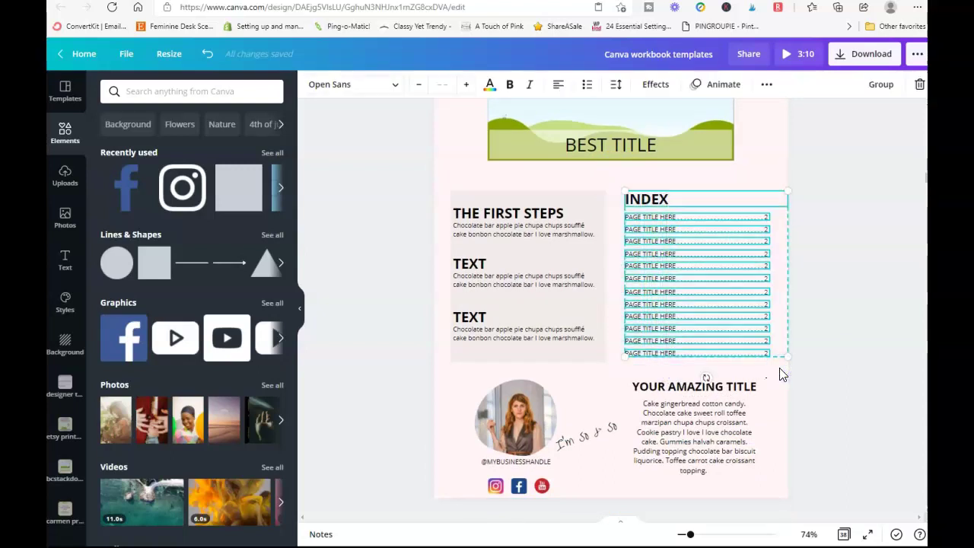
pyautogui.press('Delete')
pyautogui.click(667, 265)
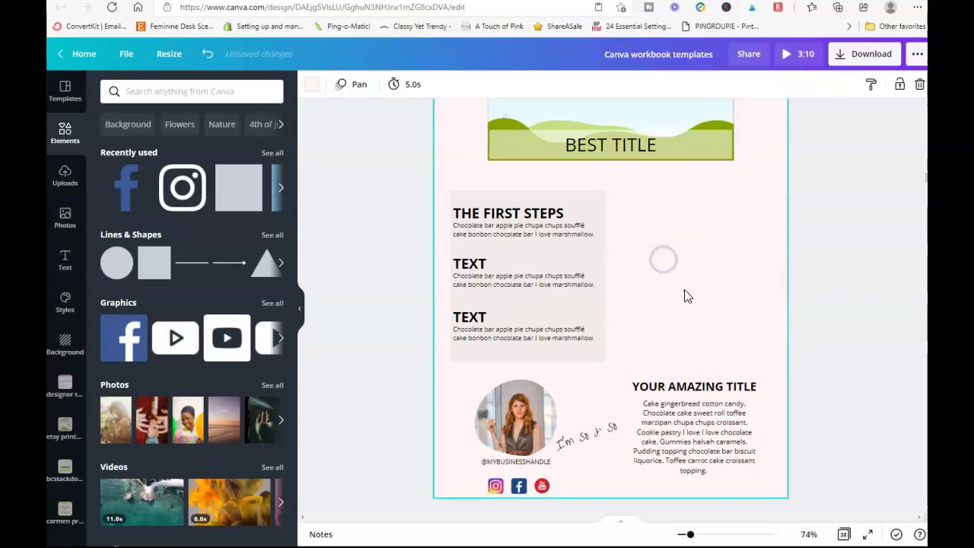
# Move the YOUR AMAZING TITLE heading and its paragraph into the former index area and enlarge the paragraph to size 14.
pyautogui.moveTo(681, 384); pyautogui.dragTo(686, 197)
pyautogui.moveTo(707, 402); pyautogui.dragTo(701, 280)
pyautogui.moveTo(759, 297); pyautogui.dragTo(752, 348)
pyautogui.moveTo(718, 256); pyautogui.dragTo(708, 263)
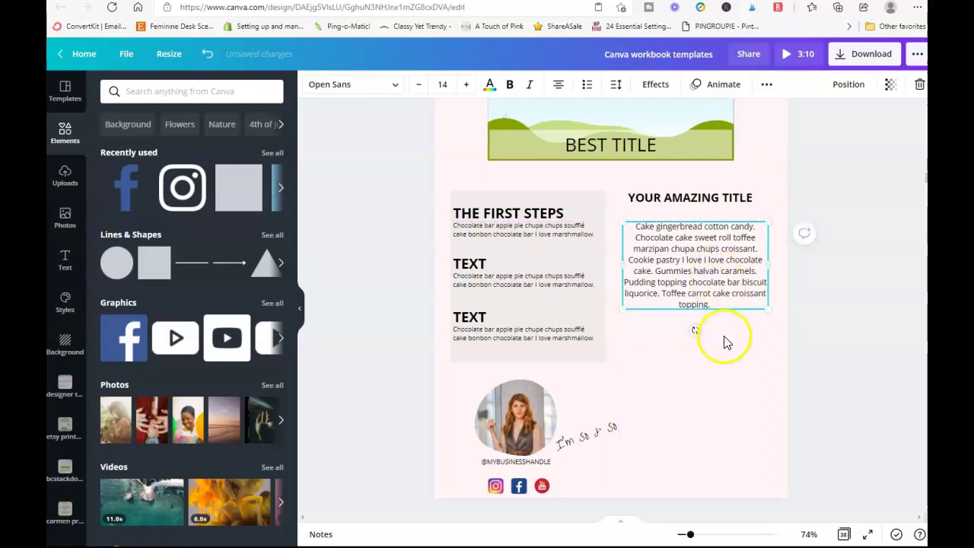
# Undo the heading and paragraph moves, the paragraph's enlargement and the index deletion on page 7.
pyautogui.click(207, 59)
pyautogui.click(208, 61)
pyautogui.click(209, 61)
pyautogui.click(208, 59)
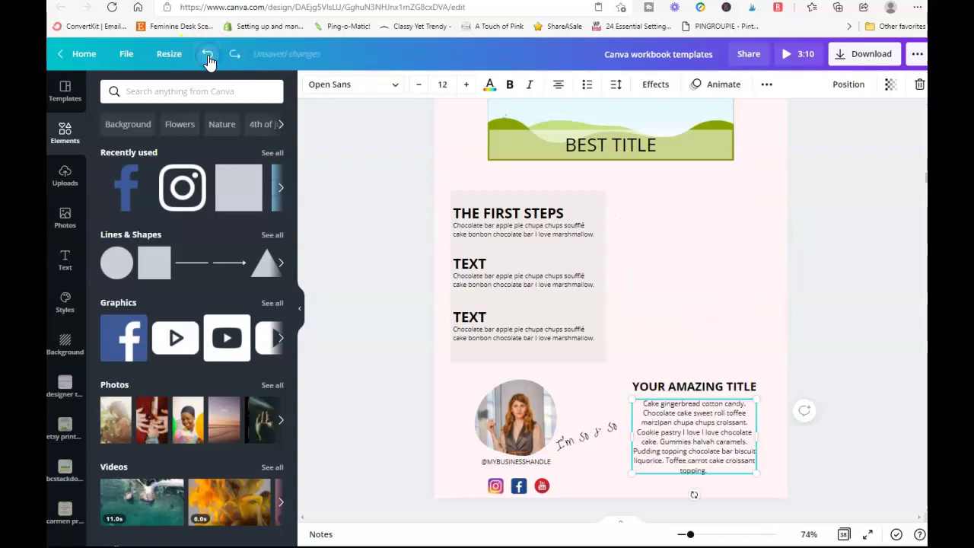
pyautogui.click(209, 58)
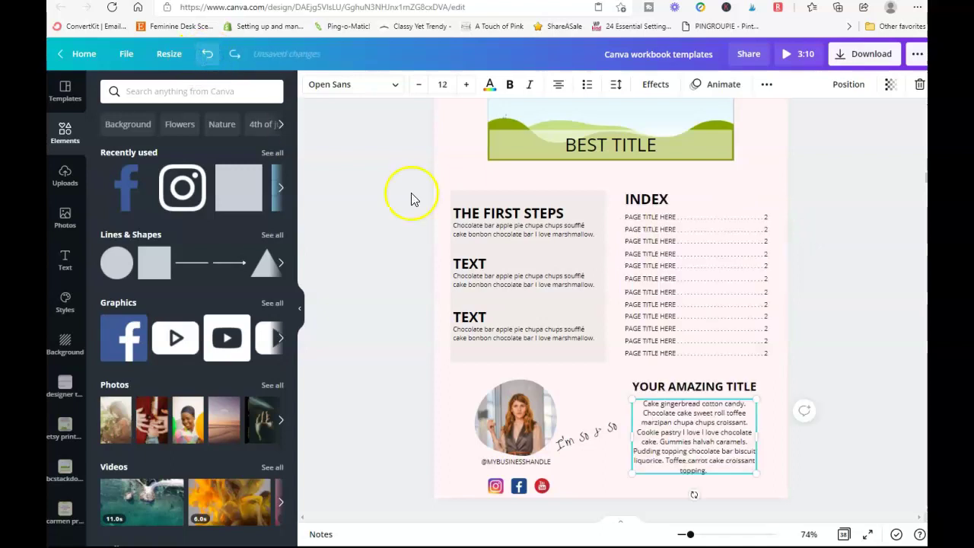
# Try swapping the portrait in page 7's circular frame for the trending photo of two women with a baby, and undo the swap.
pyautogui.scroll(-3, 456, 228)
pyautogui.click(526, 287)
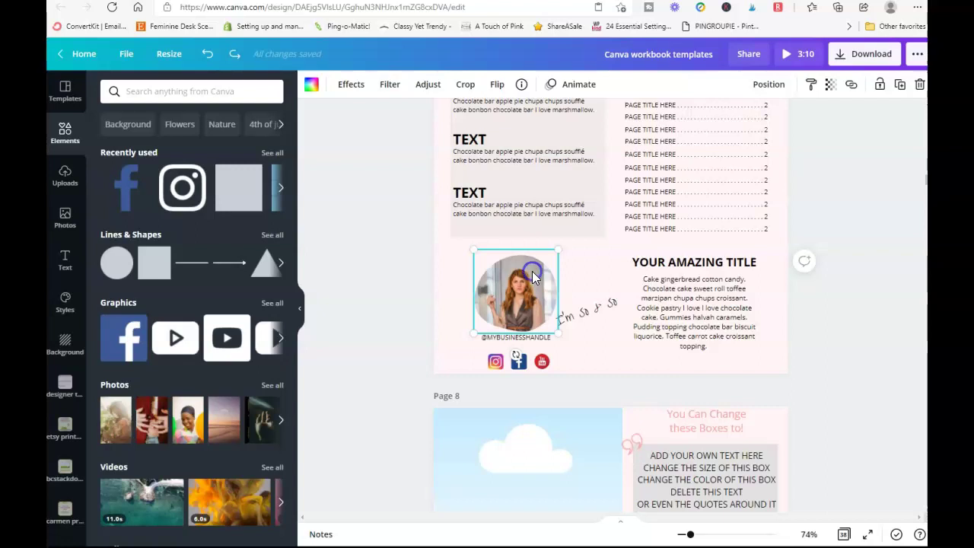
pyautogui.press('Delete')
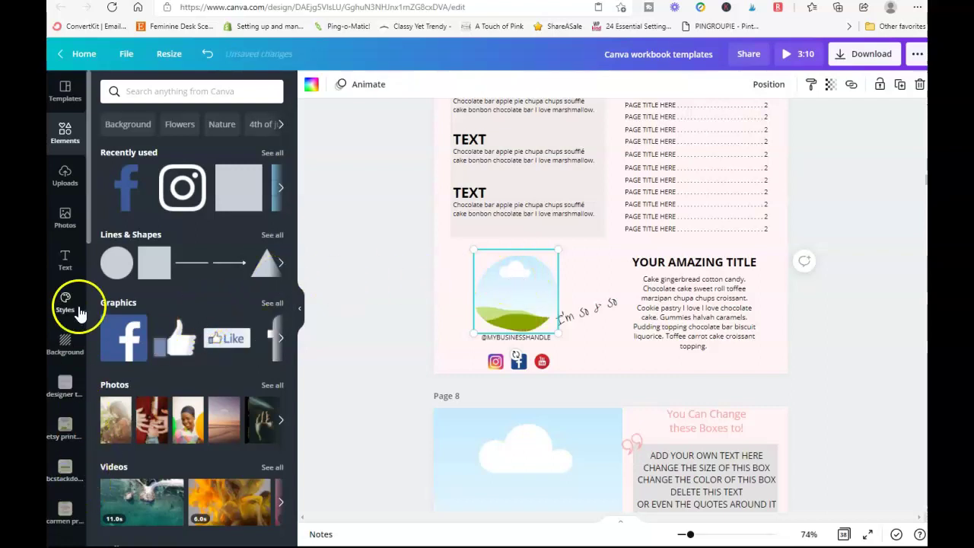
pyautogui.click(67, 175)
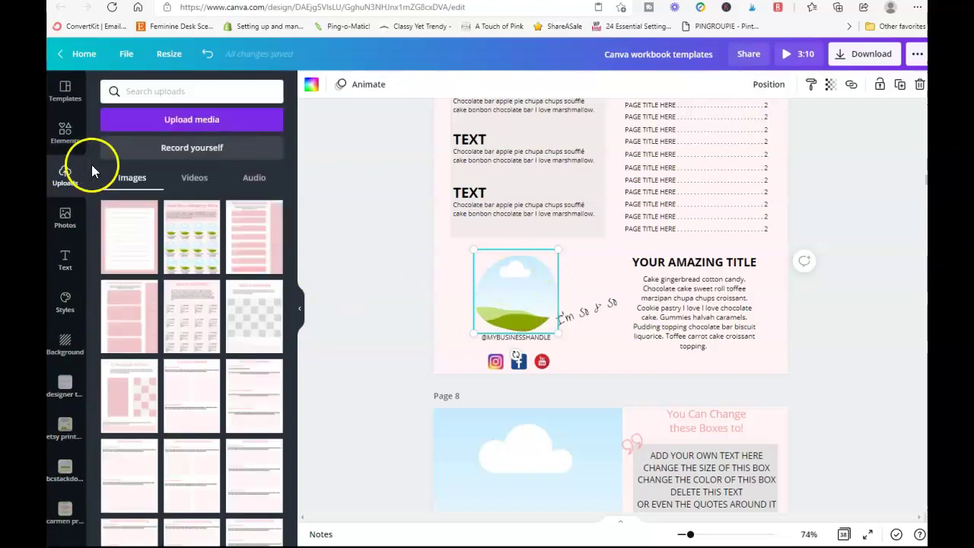
pyautogui.click(65, 218)
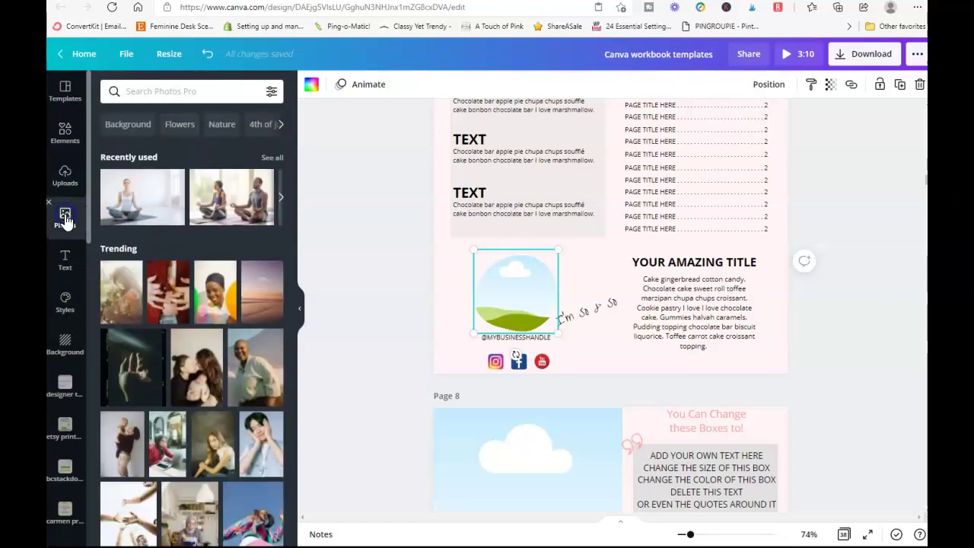
pyautogui.moveTo(196, 360); pyautogui.dragTo(518, 309)
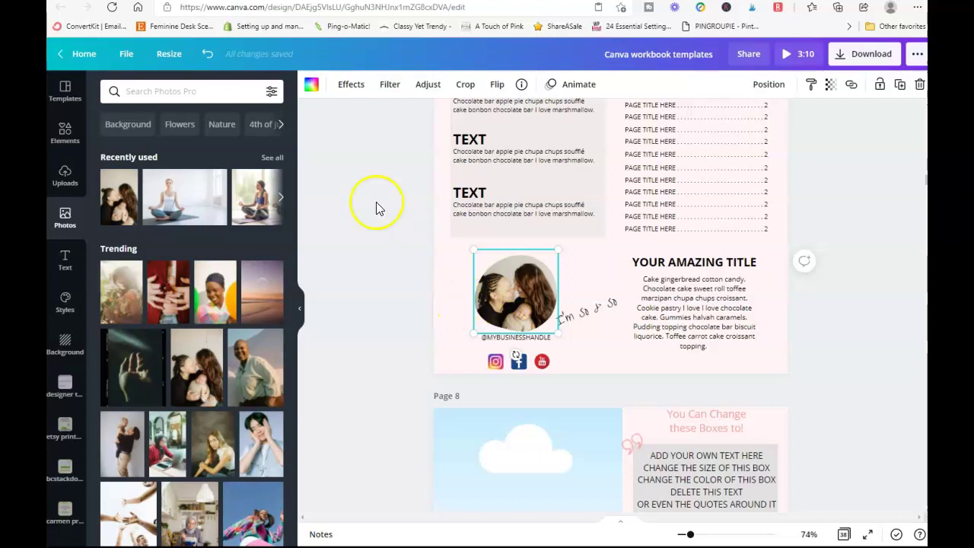
pyautogui.click(206, 55)
pyautogui.click(207, 55)
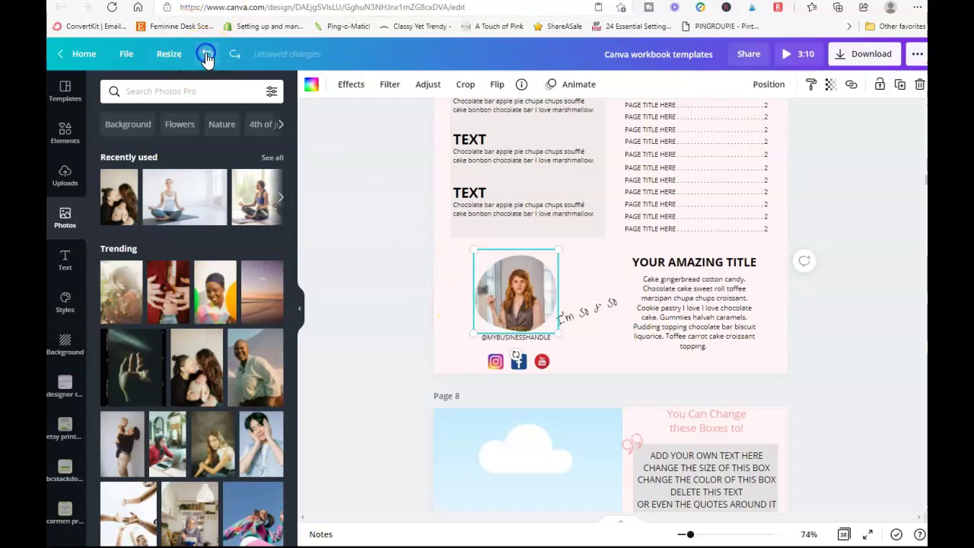
# Look at the signature and the business handle text beside the page 7 portrait, and at the text boxes on page 8.
pyautogui.click(586, 309)
pyautogui.click(507, 337)
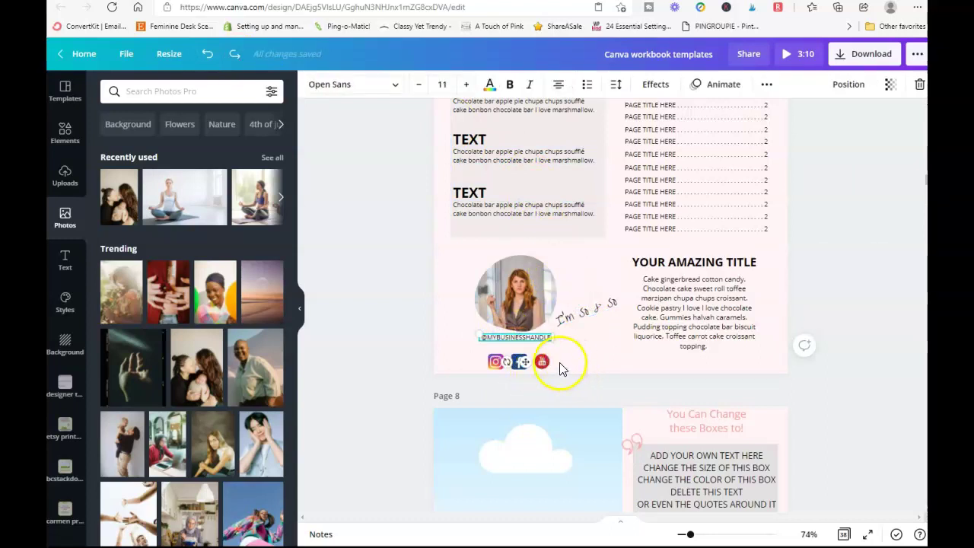
pyautogui.scroll(-3, 754, 367)
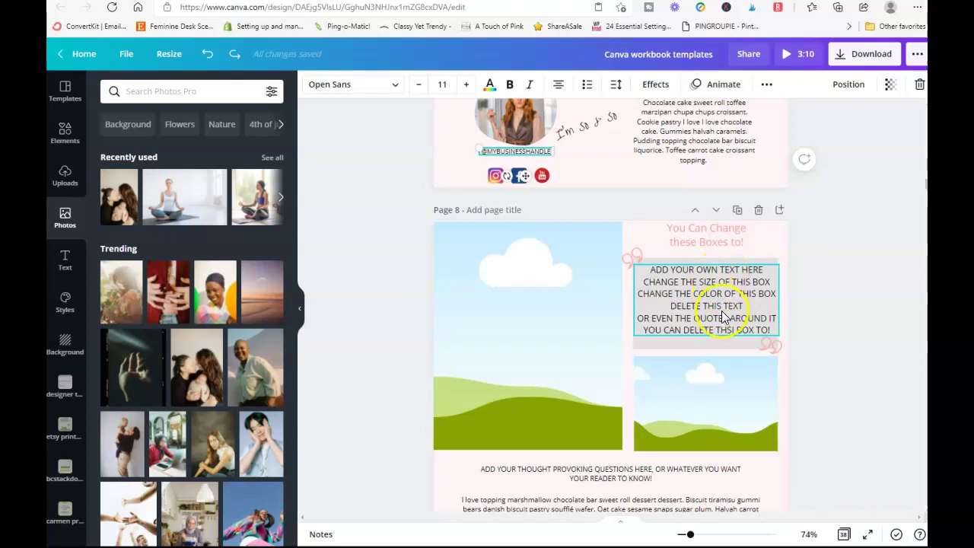
# Recolour the quote mark above the grey text box on page 8 dark blue #1a4789.
pyautogui.click(717, 236)
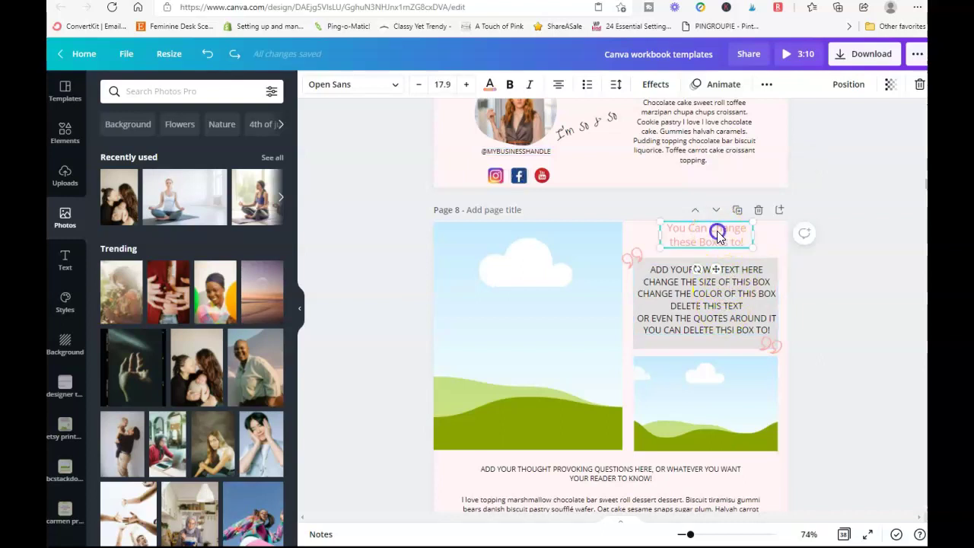
pyautogui.click(630, 261)
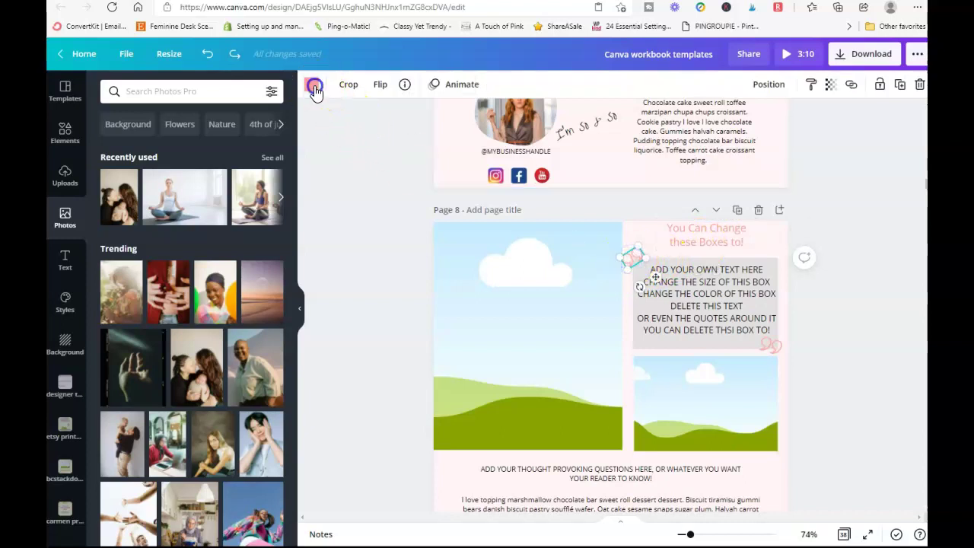
pyautogui.click(311, 84)
pyautogui.click(240, 152)
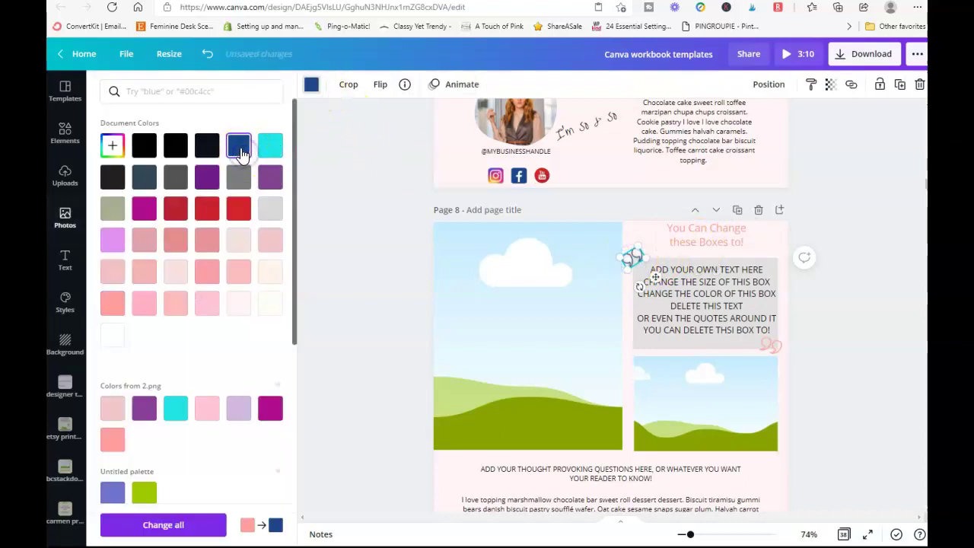
# Select the quote mark below the grey text box and undo the recolouring of the upper quote mark.
pyautogui.click(774, 350)
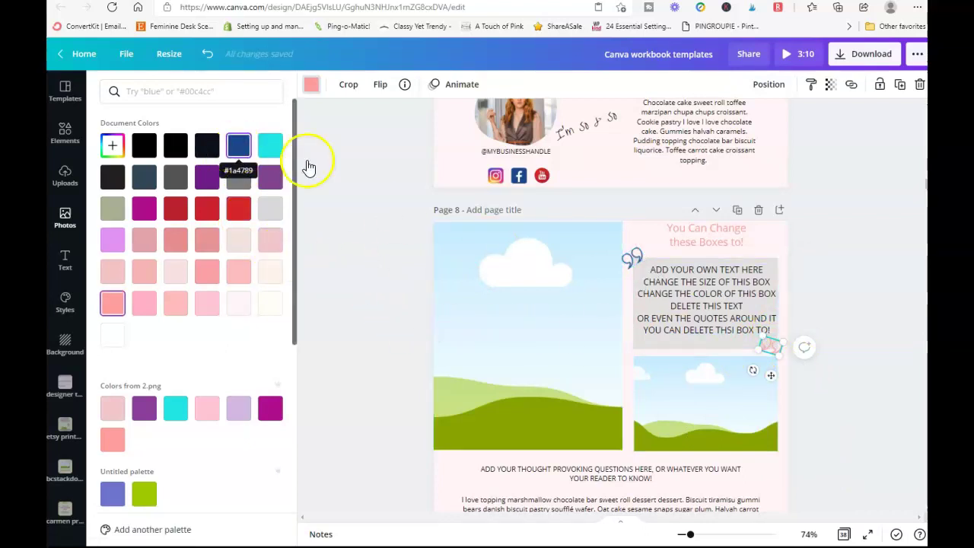
pyautogui.click(861, 256)
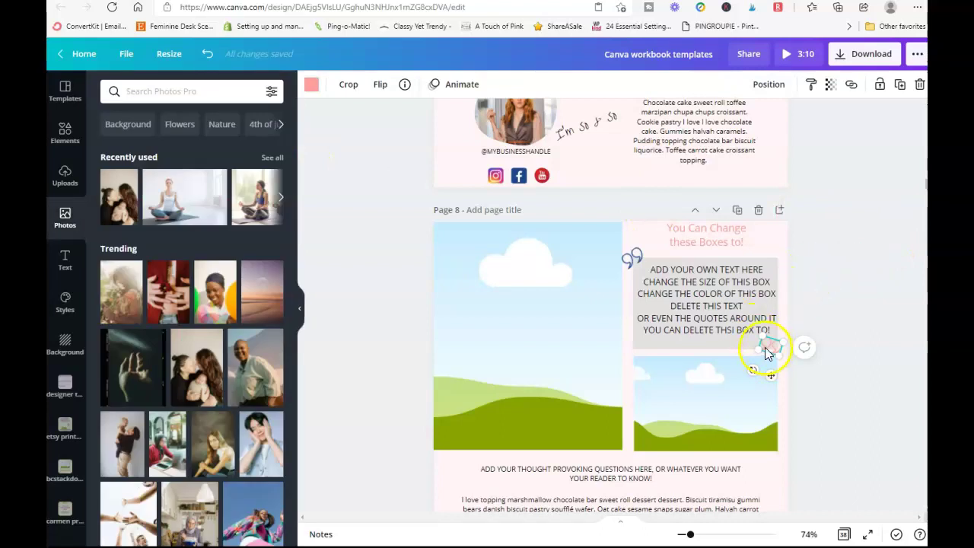
pyautogui.click(851, 296)
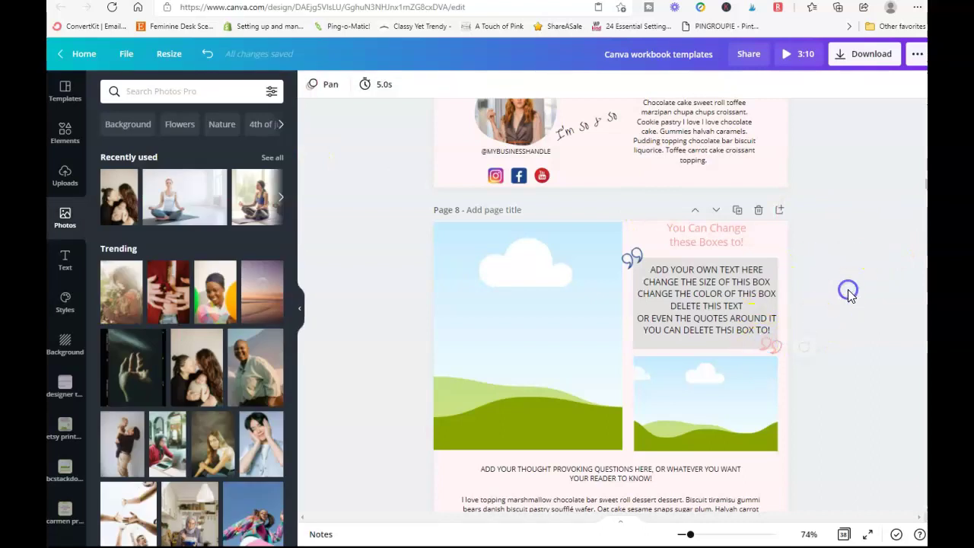
pyautogui.click(772, 346)
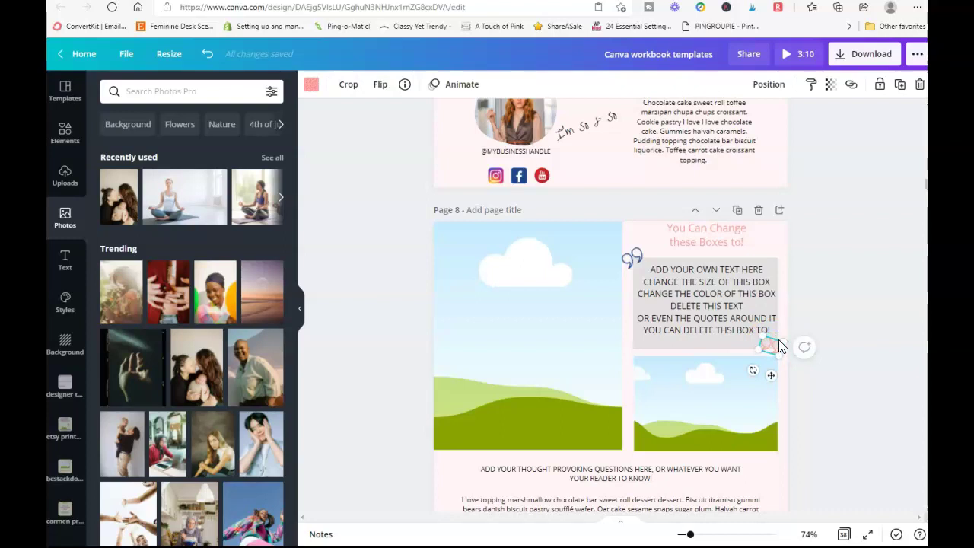
pyautogui.scroll(-5, 815, 316)
pyautogui.scroll(3, 815, 318)
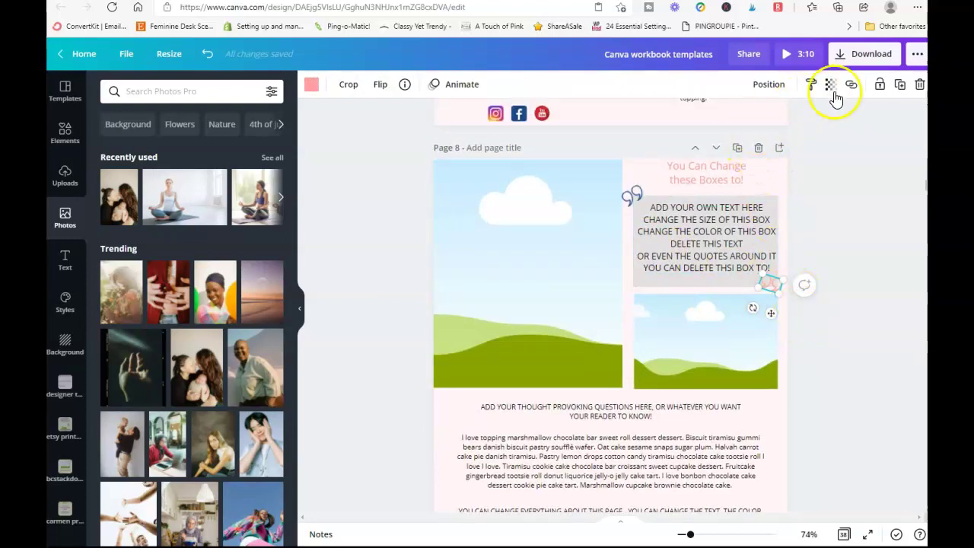
pyautogui.click(212, 58)
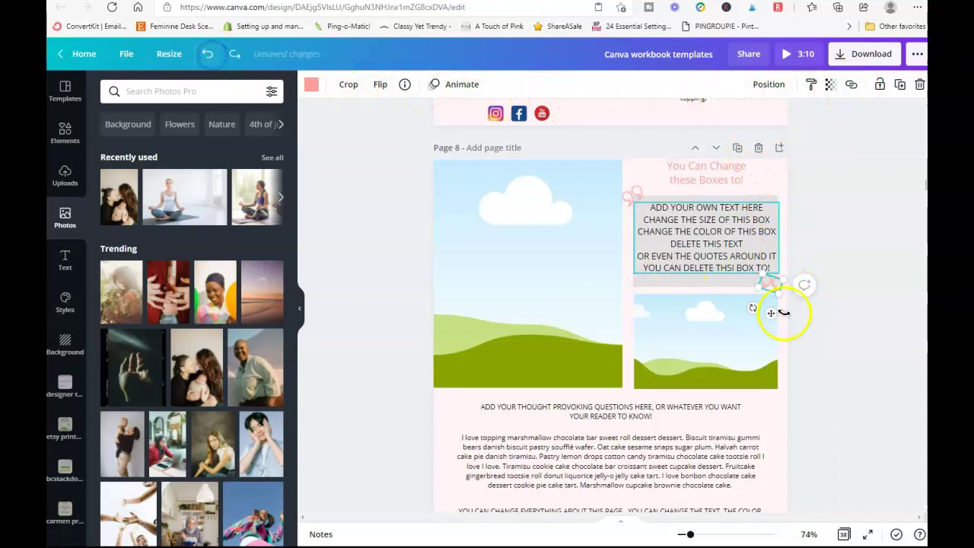
# Place the recently used photo of the meditating woman in page 8's large picture frame.
pyautogui.scroll(-3, 776, 361)
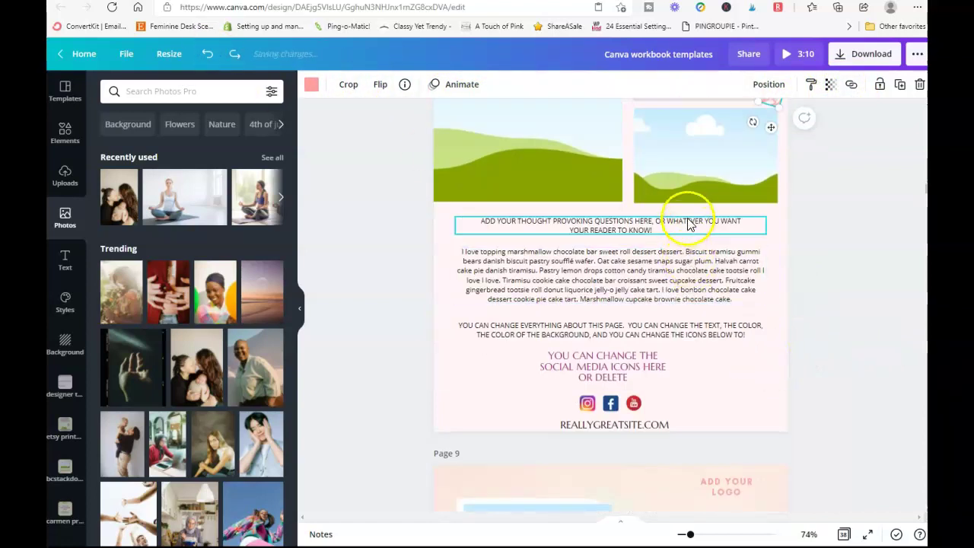
pyautogui.scroll(2, 685, 228)
pyautogui.moveTo(156, 202); pyautogui.dragTo(466, 195)
pyautogui.scroll(2, 475, 245)
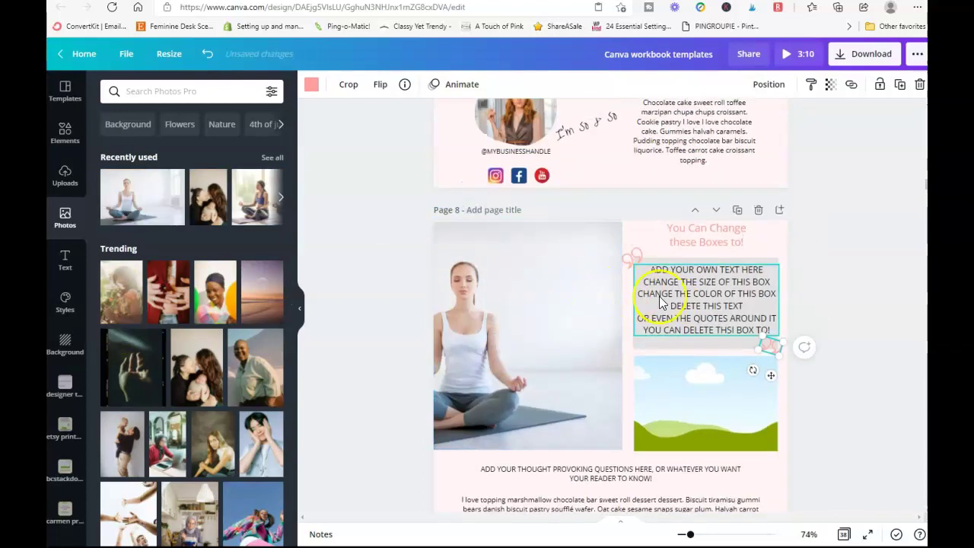
# Find the trending photo of a rocky beach and place it in page 8's small picture frame.
pyautogui.scroll(-2, 236, 346)
pyautogui.scroll(-2, 246, 350)
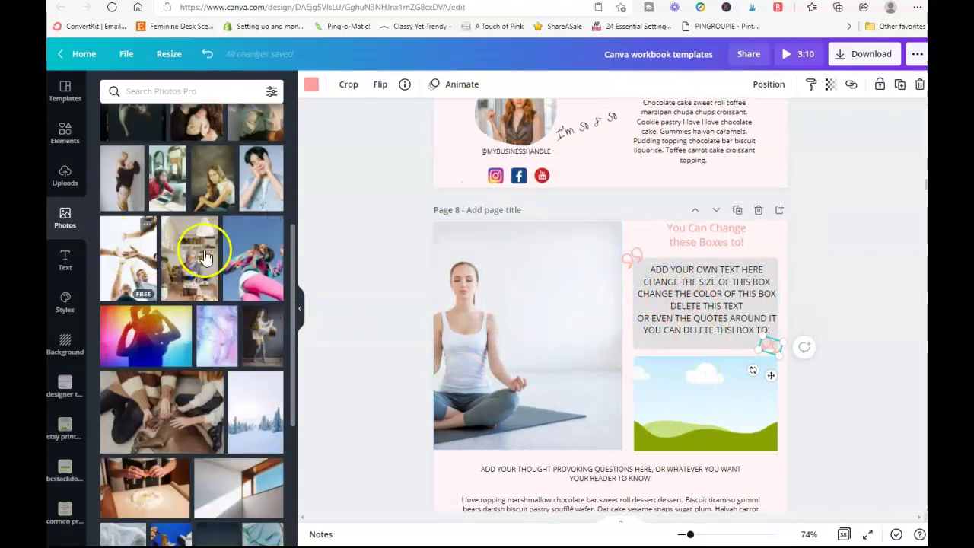
pyautogui.scroll(-3, 203, 326)
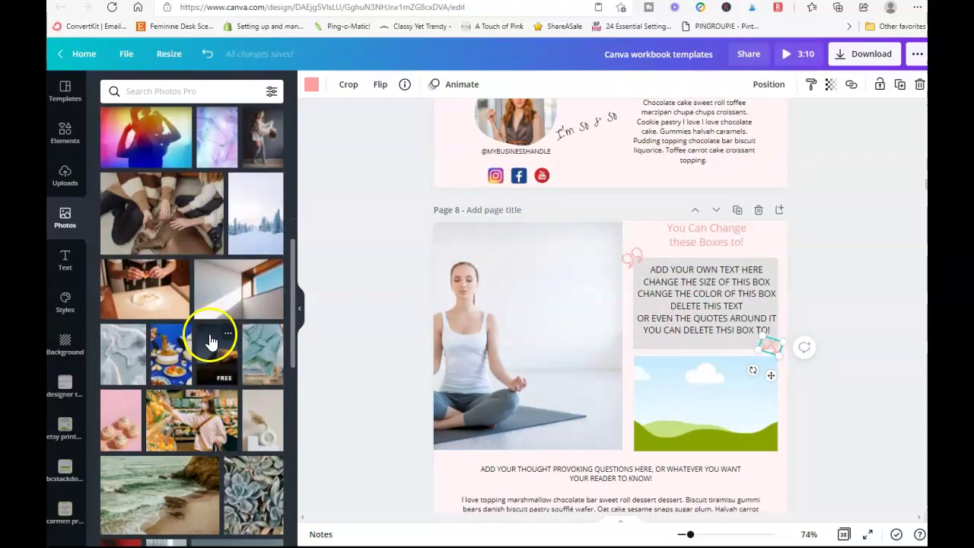
pyautogui.scroll(-3, 211, 340)
pyautogui.moveTo(158, 280); pyautogui.dragTo(753, 405)
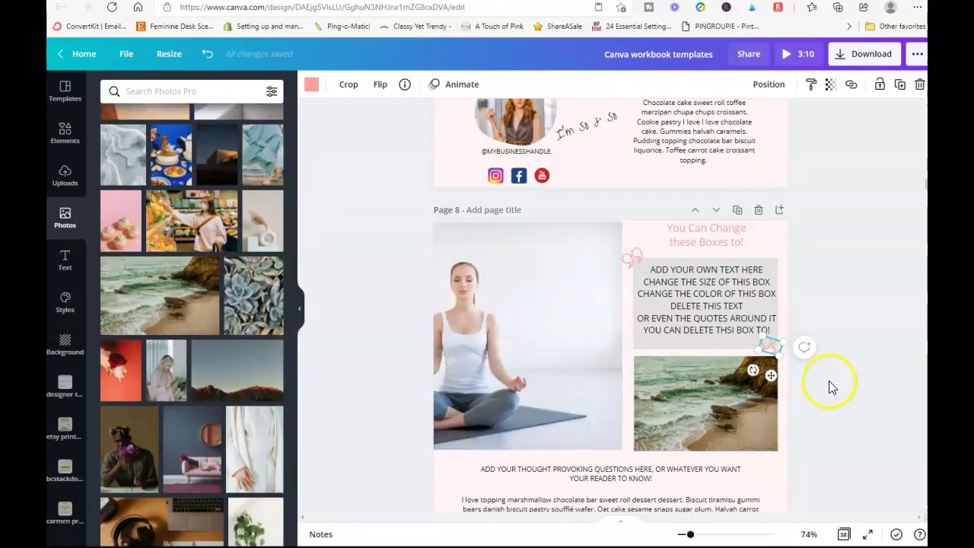
# Search the photos for YOGA and replace the beach picture with the woman stretching on the floor by a window.
pyautogui.scroll(-2, 829, 380)
pyautogui.scroll(-3, 148, 381)
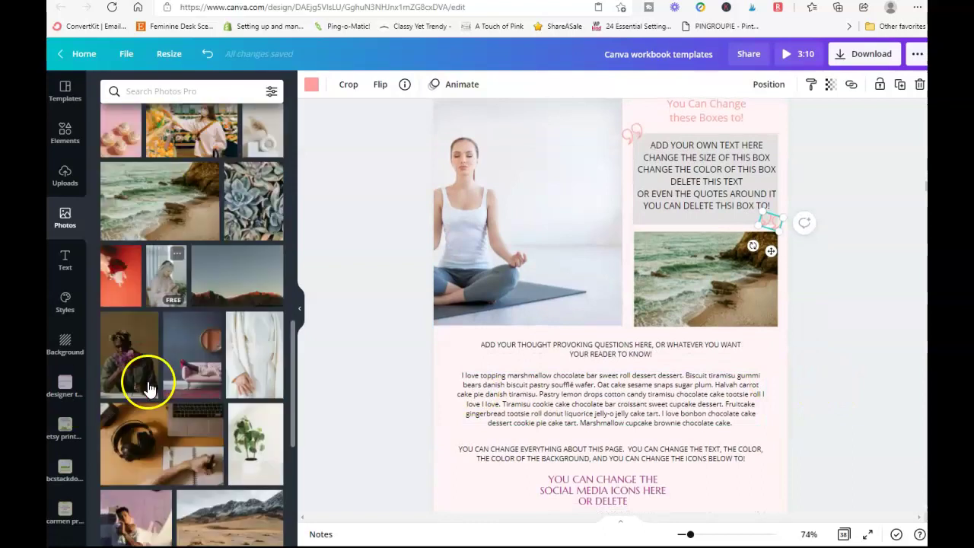
pyautogui.click(204, 95)
pyautogui.click(216, 91)
pyautogui.write('Y')
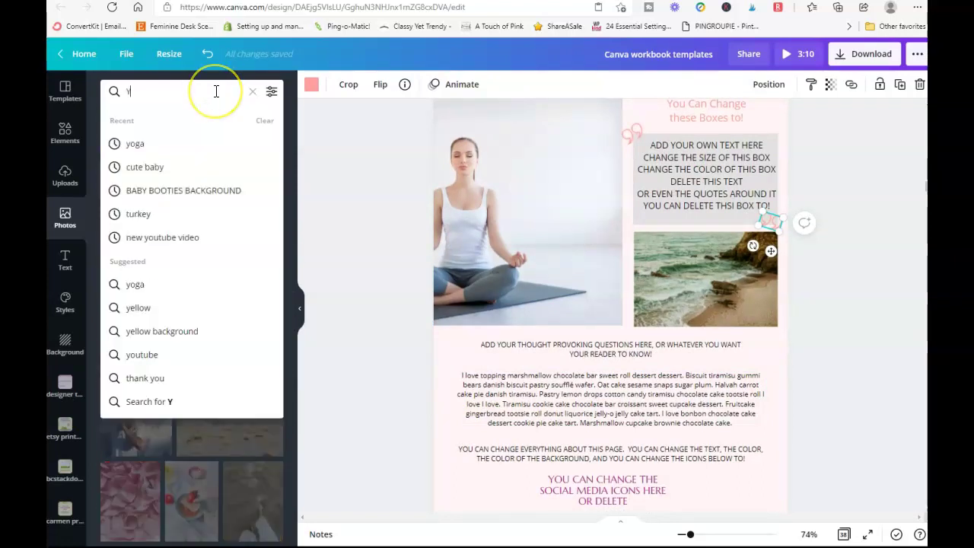
pyautogui.write('OG')
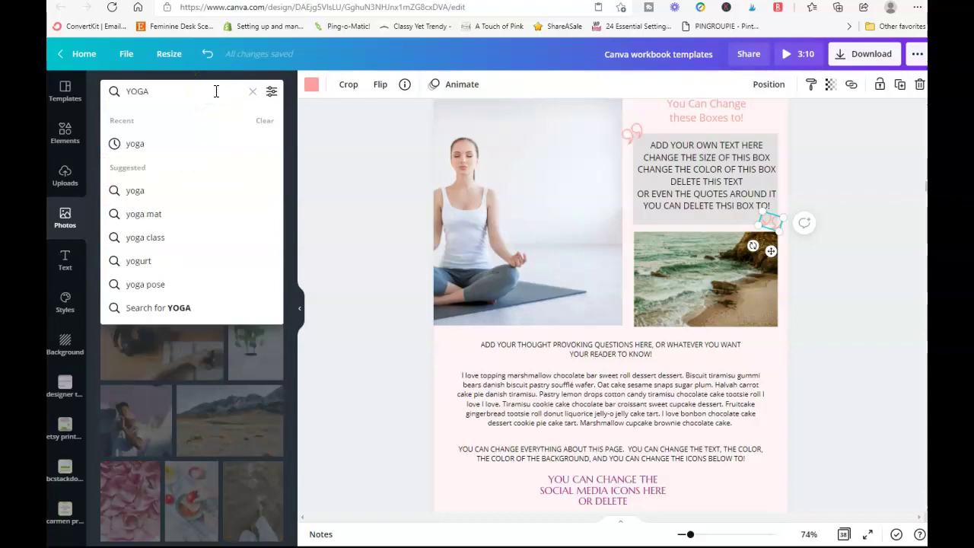
pyautogui.write('A')
pyautogui.press('Return')
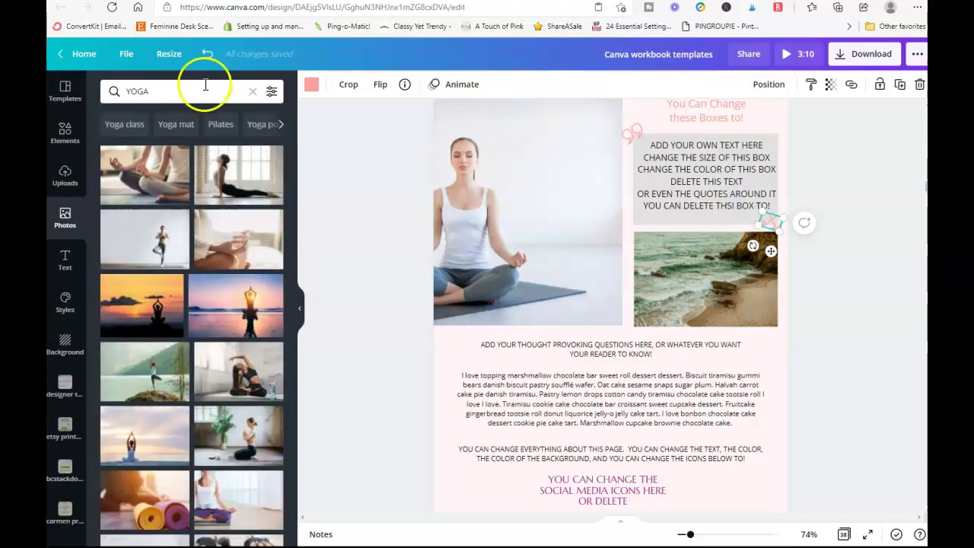
pyautogui.moveTo(245, 164); pyautogui.dragTo(705, 278)
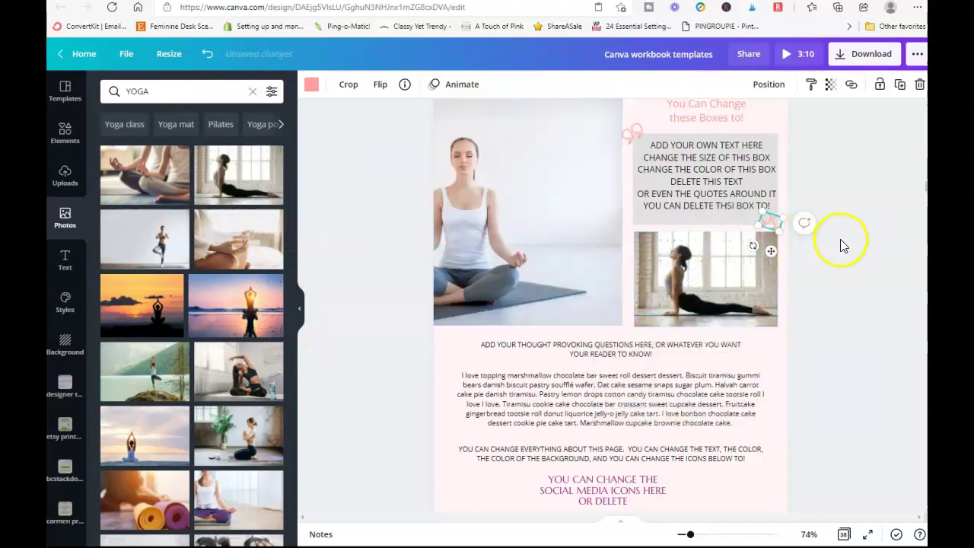
# Undo all the photo placements in page 8's large and small frames.
pyautogui.click(208, 53)
pyautogui.click(207, 54)
pyautogui.click(208, 53)
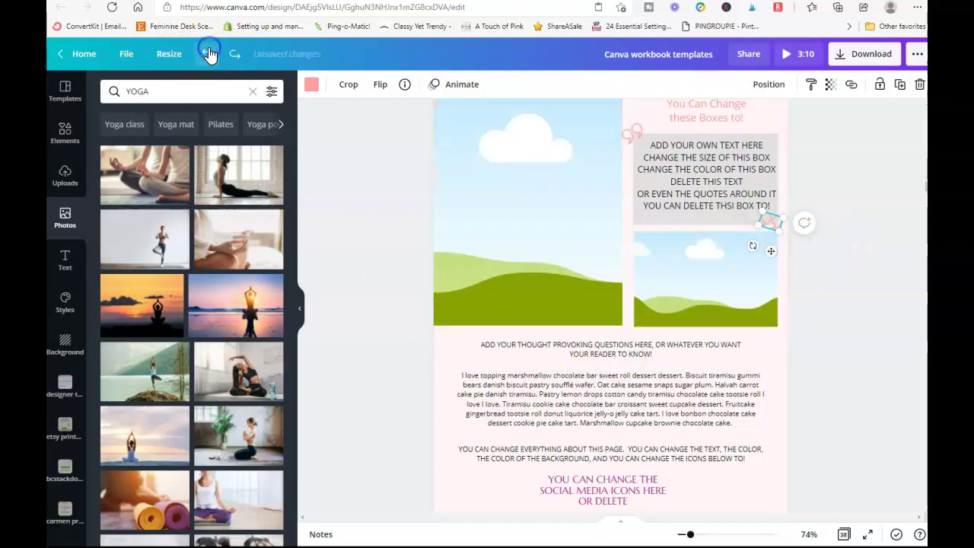
# Look through pages 9 to 11, examining page 10's numbered circles and paragraphs and page 11's heading, texts and box grid.
pyautogui.scroll(-3, 777, 350)
pyautogui.scroll(-7, 778, 350)
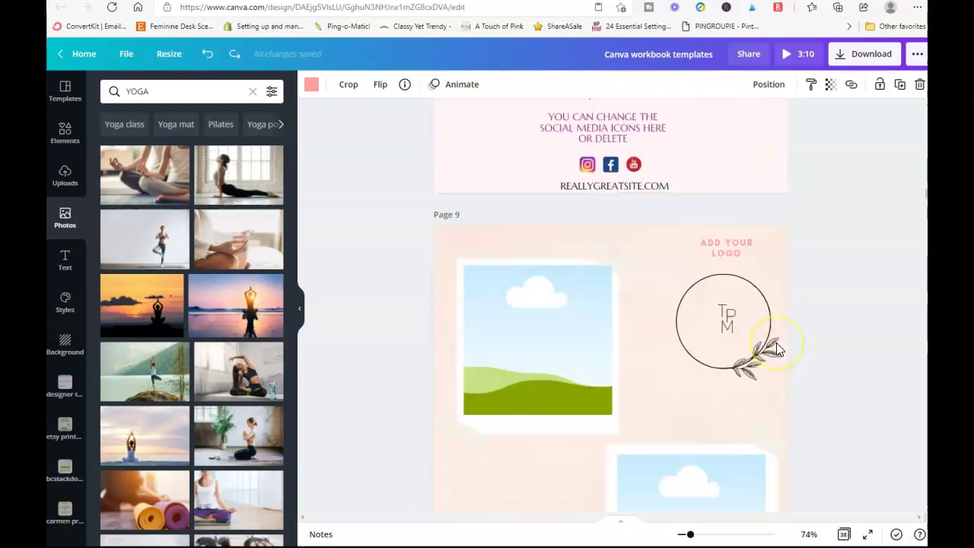
pyautogui.scroll(-8, 778, 348)
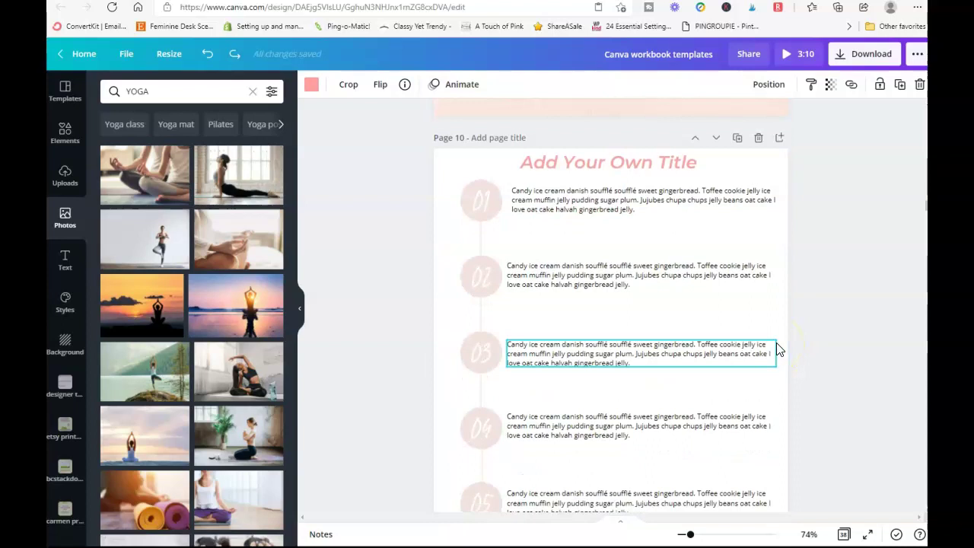
pyautogui.scroll(2, 606, 337)
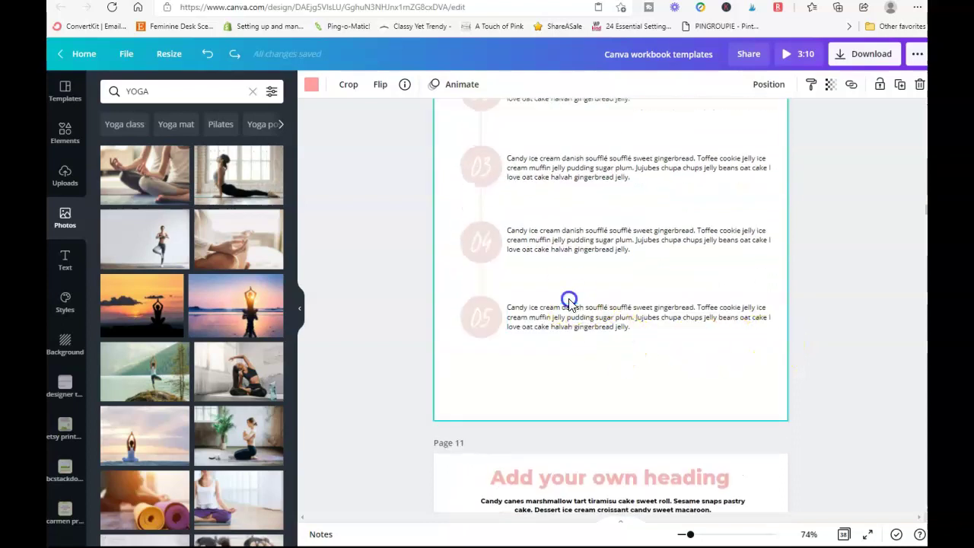
pyautogui.click(550, 235)
pyautogui.scroll(2, 545, 282)
pyautogui.scroll(3, 545, 282)
pyautogui.click(474, 207)
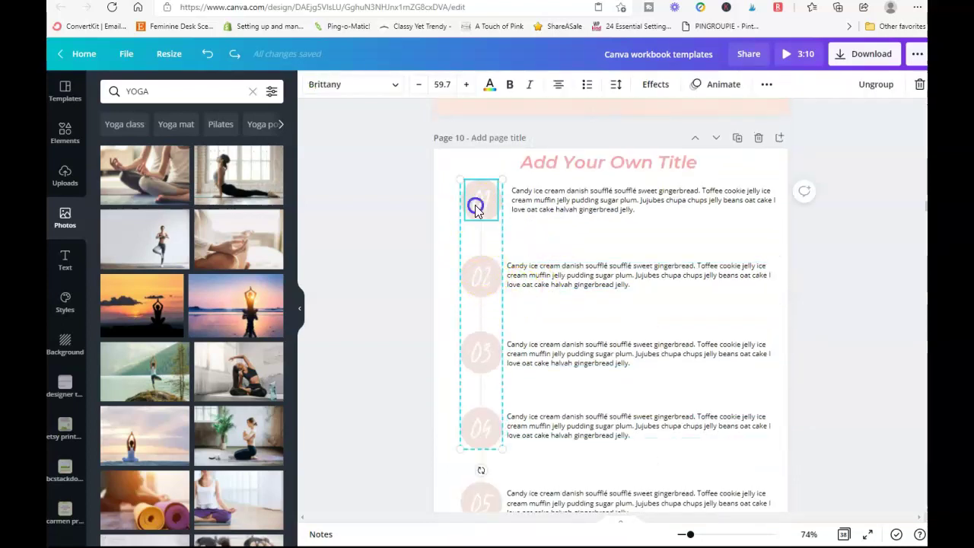
pyautogui.click(490, 205)
pyautogui.scroll(-3, 457, 278)
pyautogui.click(481, 320)
pyautogui.scroll(-3, 578, 334)
pyautogui.scroll(-3, 621, 340)
pyautogui.scroll(2, 629, 337)
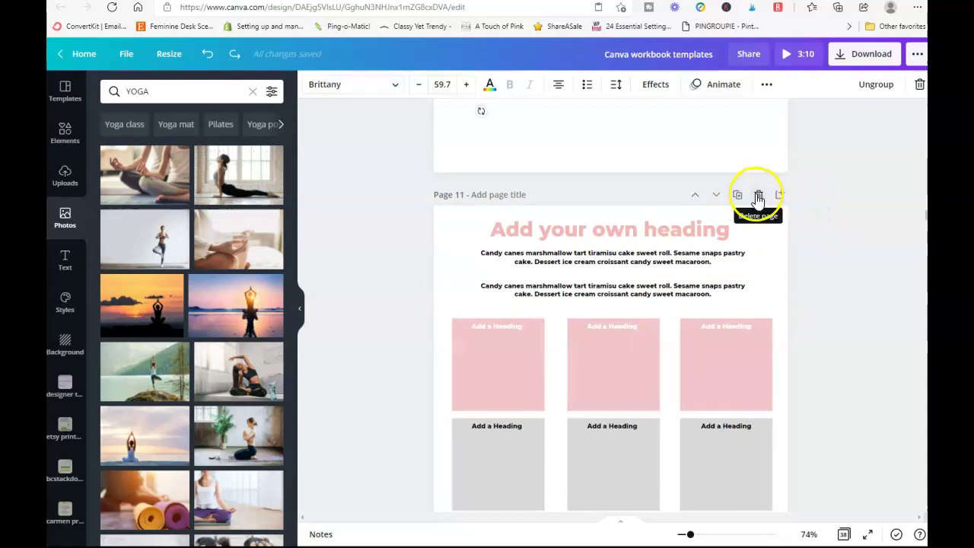
pyautogui.click(649, 229)
pyautogui.click(543, 256)
pyautogui.click(548, 290)
pyautogui.scroll(-2, 535, 326)
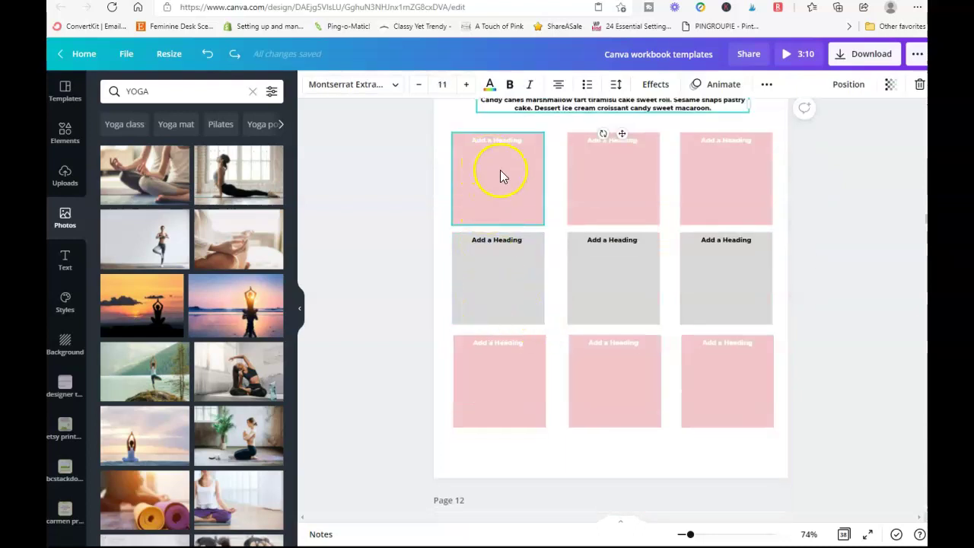
pyautogui.scroll(1, 500, 170)
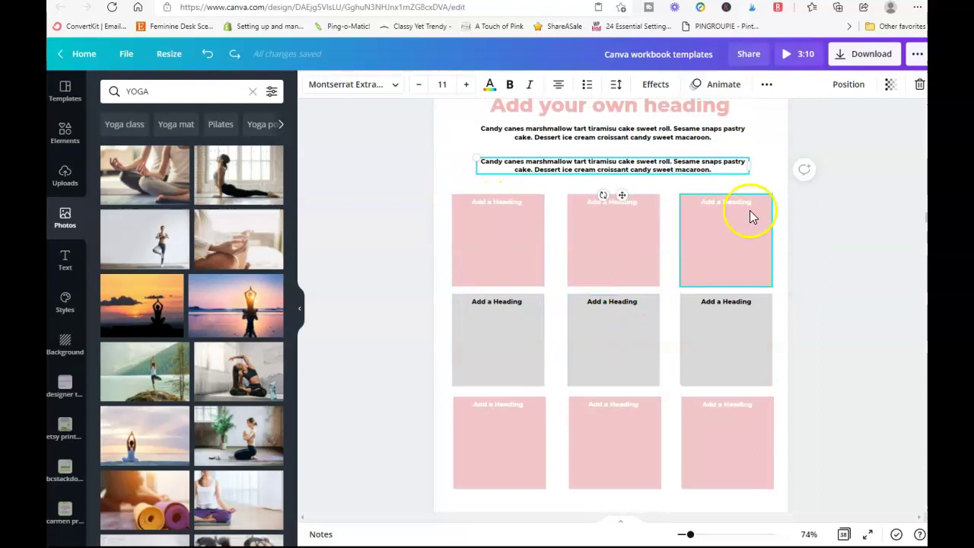
# Delete the first two pink boxes in page 11's top row and widen the third across the full row.
pyautogui.click(481, 239)
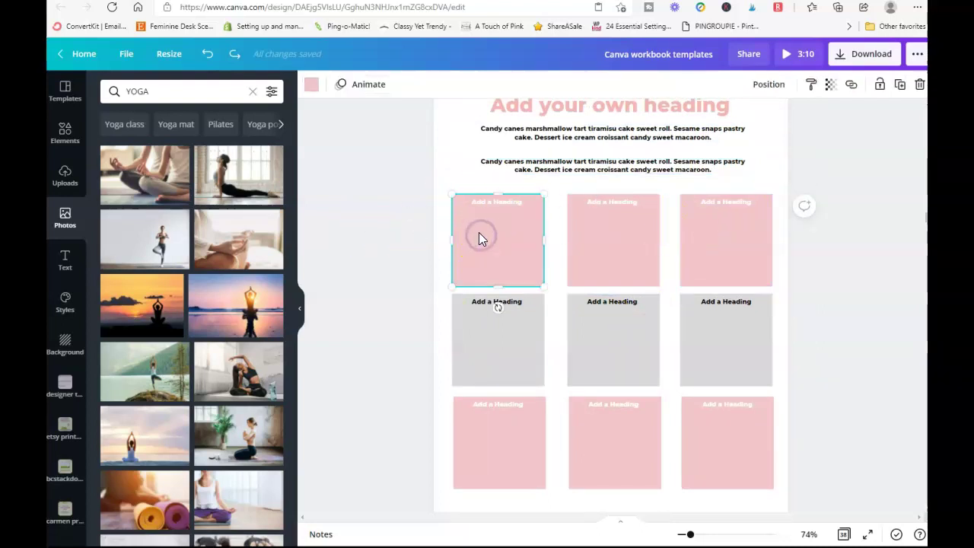
pyautogui.press('Delete')
pyautogui.click(597, 226)
pyautogui.press('Delete')
pyautogui.click(711, 229)
pyautogui.moveTo(680, 241); pyautogui.dragTo(453, 242)
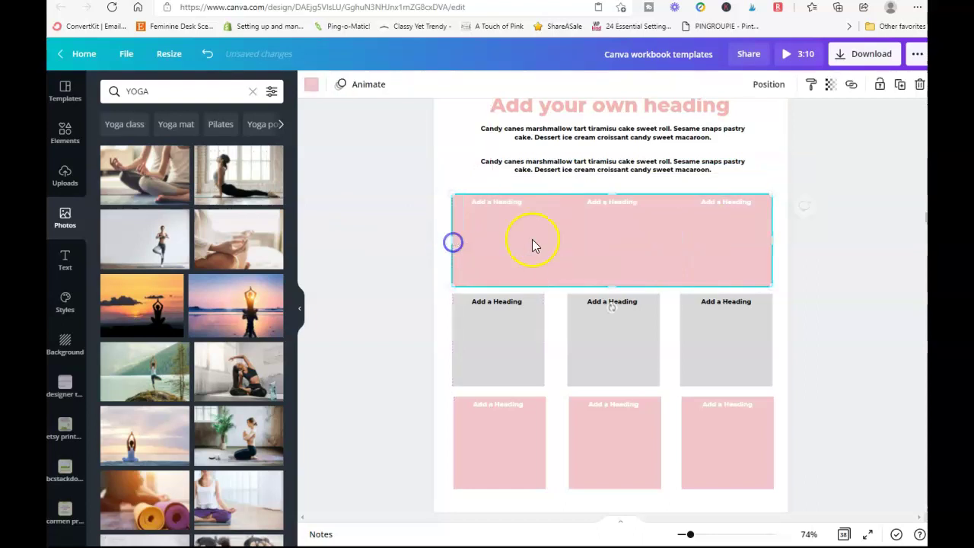
# Delete the second and third Add a Heading labels on the wide pink box and shift the remaining one toward its middle.
pyautogui.click(614, 204)
pyautogui.press('Delete')
pyautogui.click(718, 202)
pyautogui.press('Delete')
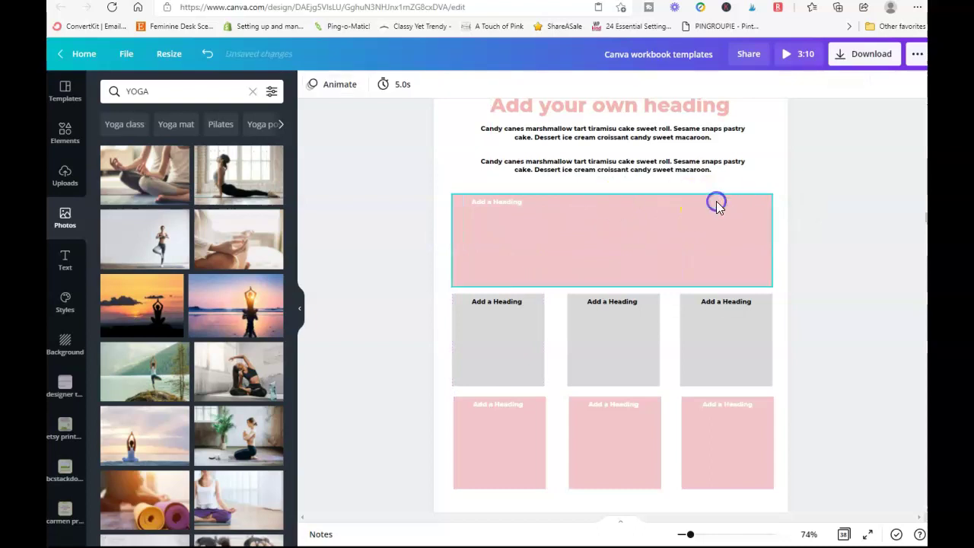
pyautogui.click(508, 210)
pyautogui.moveTo(520, 201); pyautogui.dragTo(583, 212)
# Undo the box and label changes in page 11's top row and clear the selection.
pyautogui.click(207, 55)
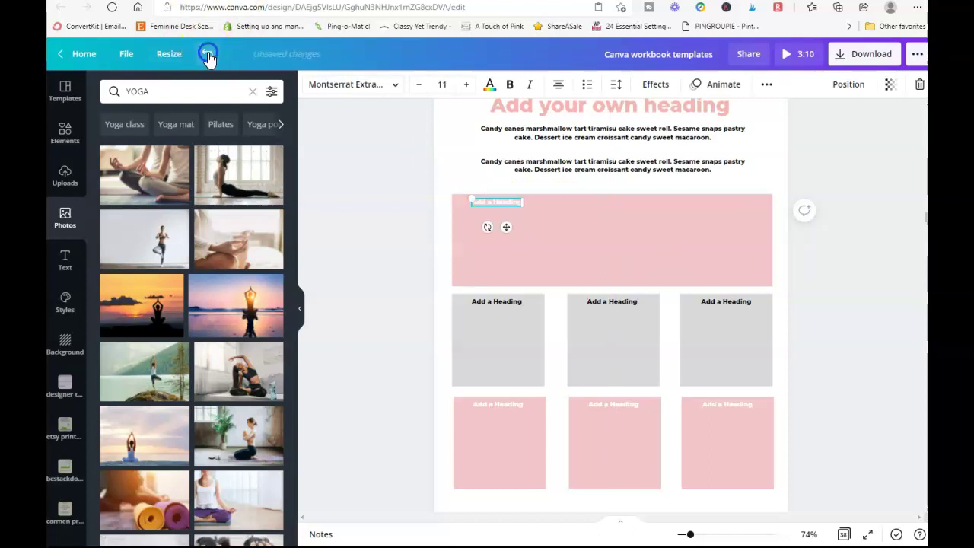
pyautogui.click(208, 57)
pyautogui.click(208, 57)
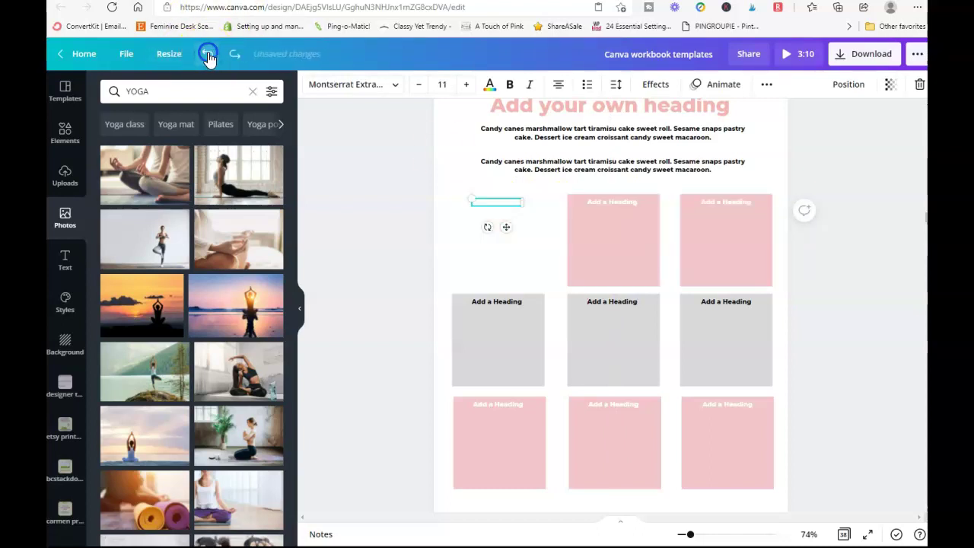
pyautogui.click(207, 57)
pyautogui.click(809, 273)
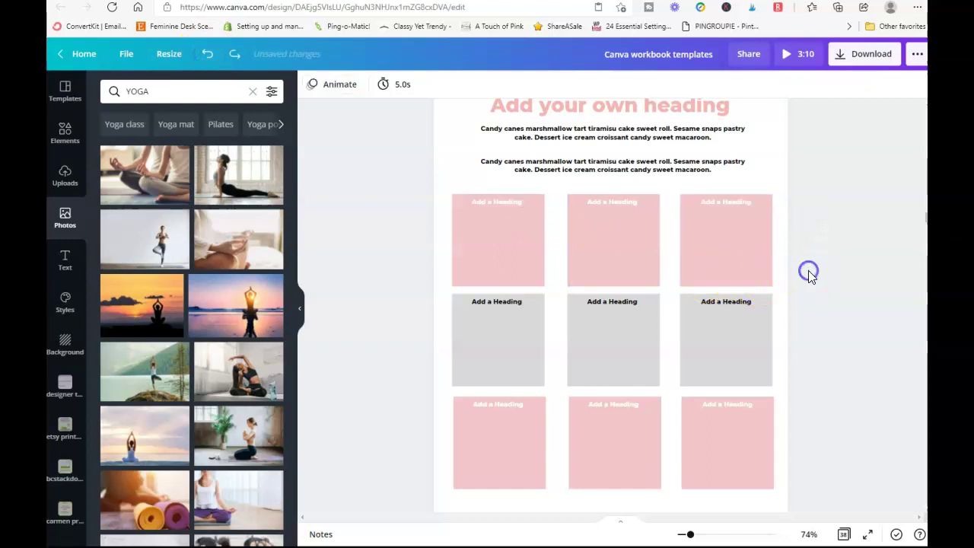
# Nudge the middle and right white squares in page 13's grey row slightly out of alignment.
pyautogui.scroll(-15, 826, 315)
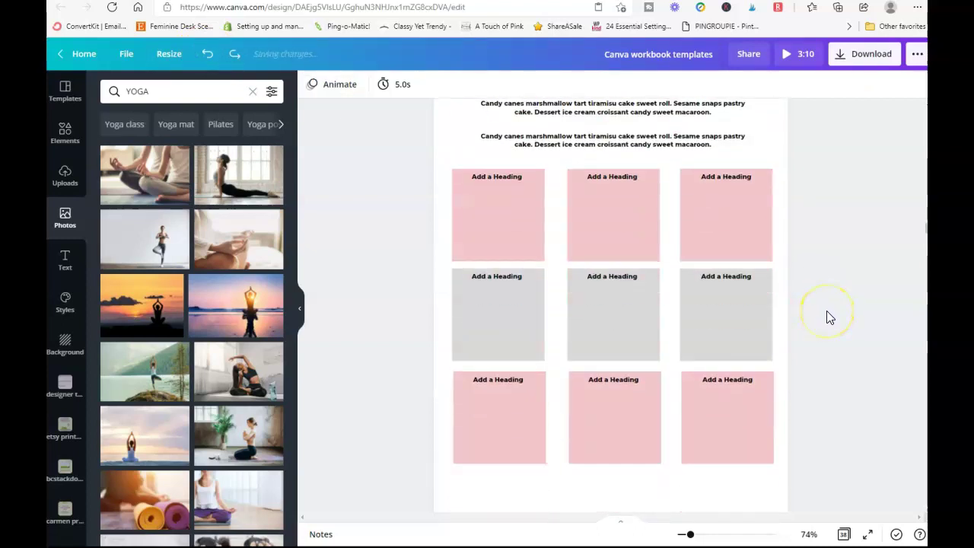
pyautogui.scroll(-8, 829, 317)
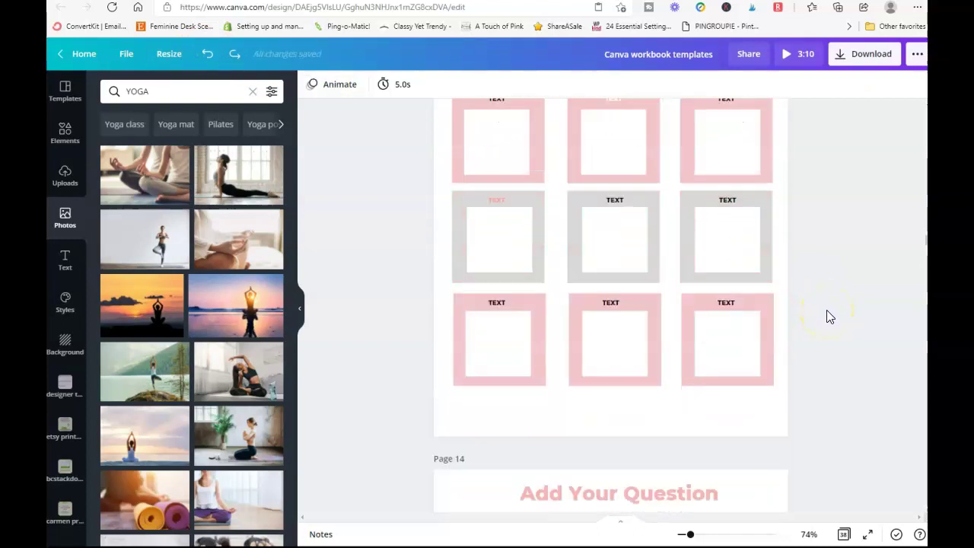
pyautogui.scroll(1, 826, 315)
pyautogui.click(609, 164)
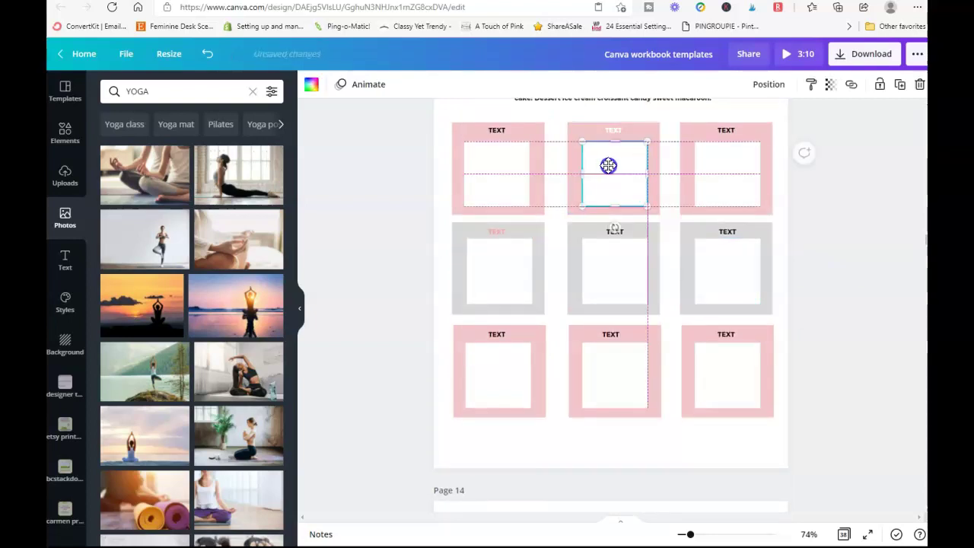
pyautogui.click(609, 287)
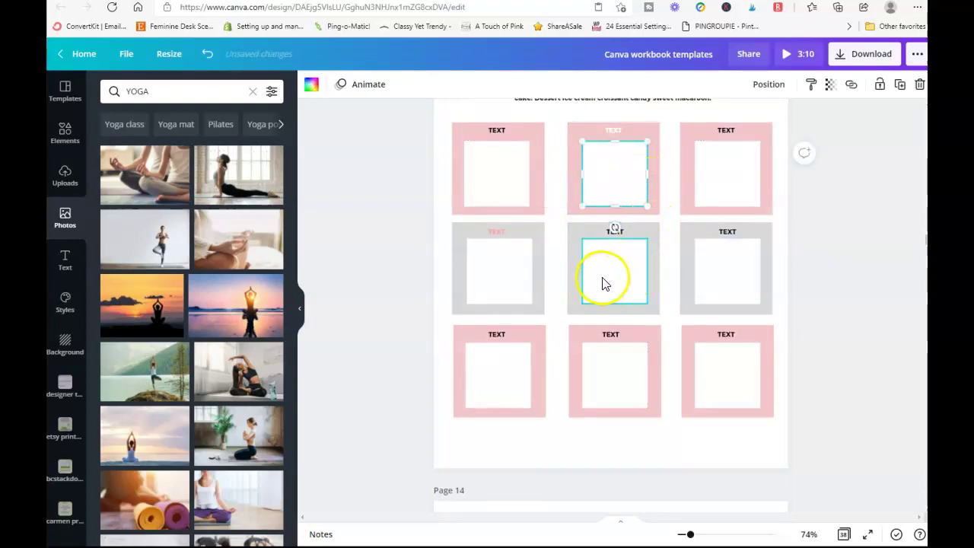
pyautogui.moveTo(605, 282); pyautogui.dragTo(609, 276)
pyautogui.moveTo(697, 277); pyautogui.dragTo(709, 277)
pyautogui.click(810, 350)
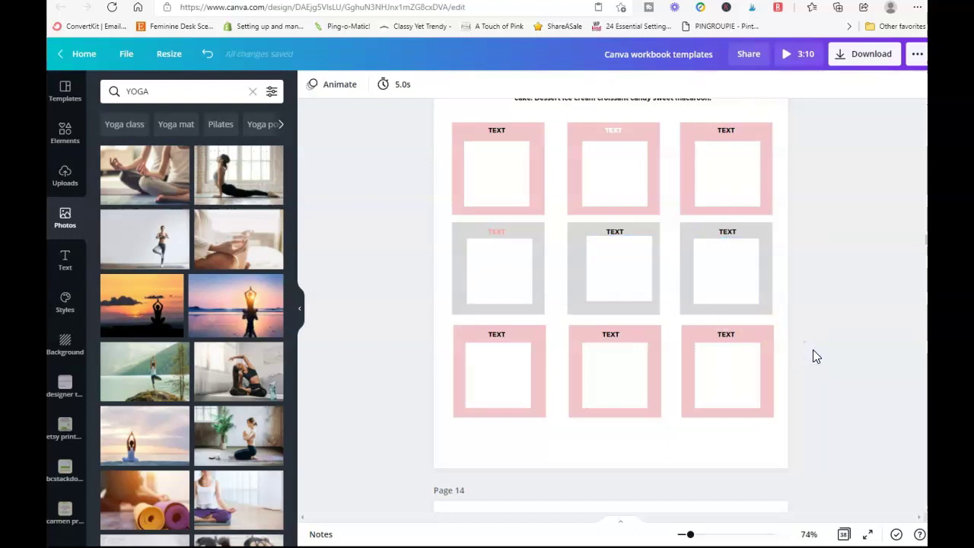
# Recolour page 15's red top-row frame with the muted purple document colour.
pyautogui.scroll(-5, 813, 351)
pyautogui.scroll(-3, 813, 352)
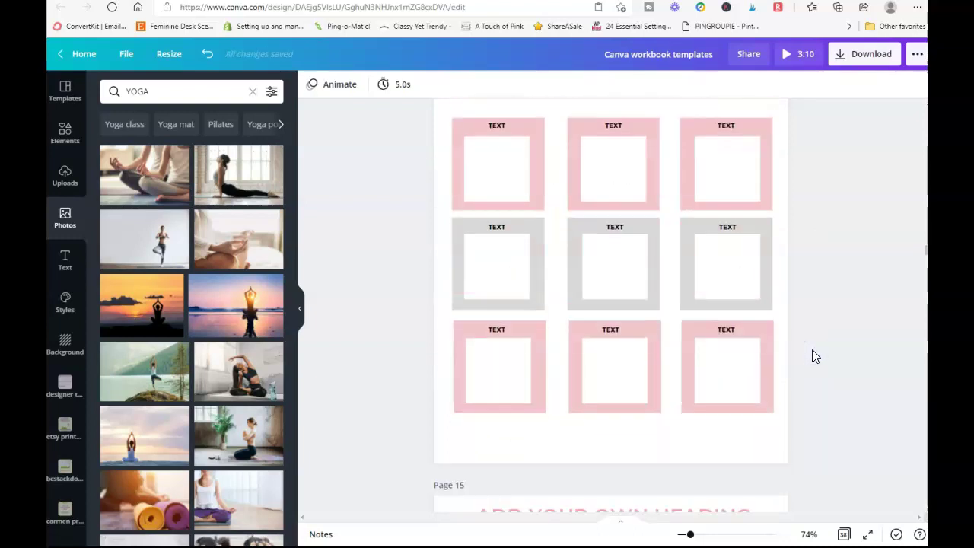
pyautogui.scroll(-6, 812, 354)
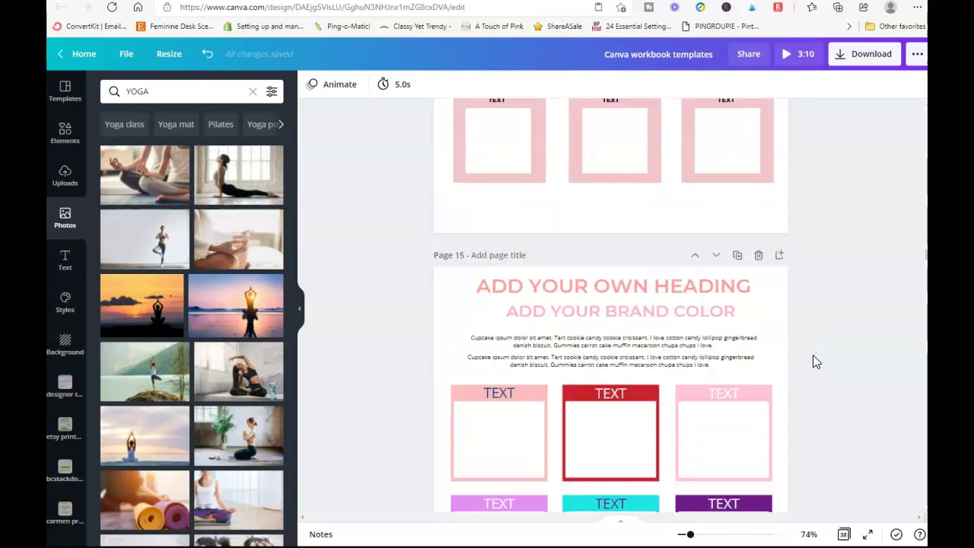
pyautogui.click(586, 245)
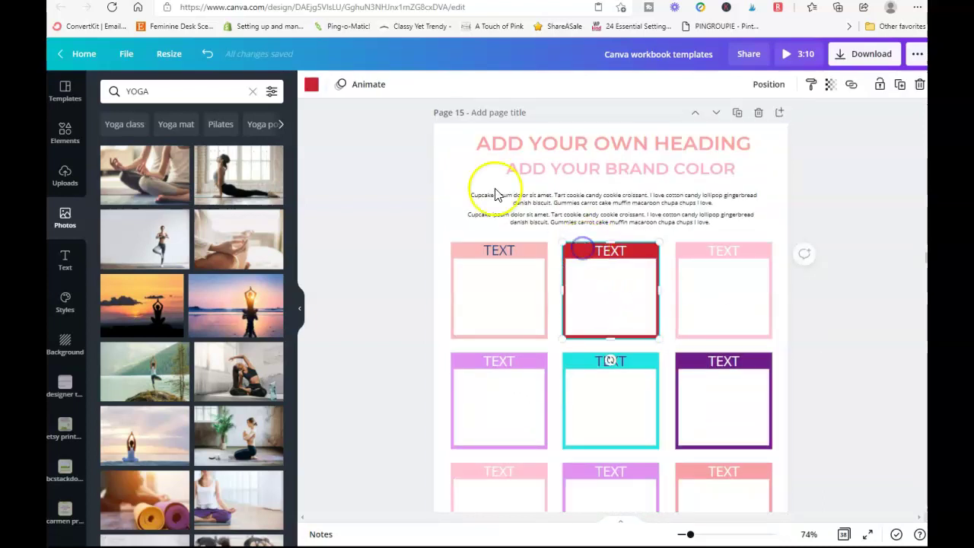
pyautogui.click(313, 86)
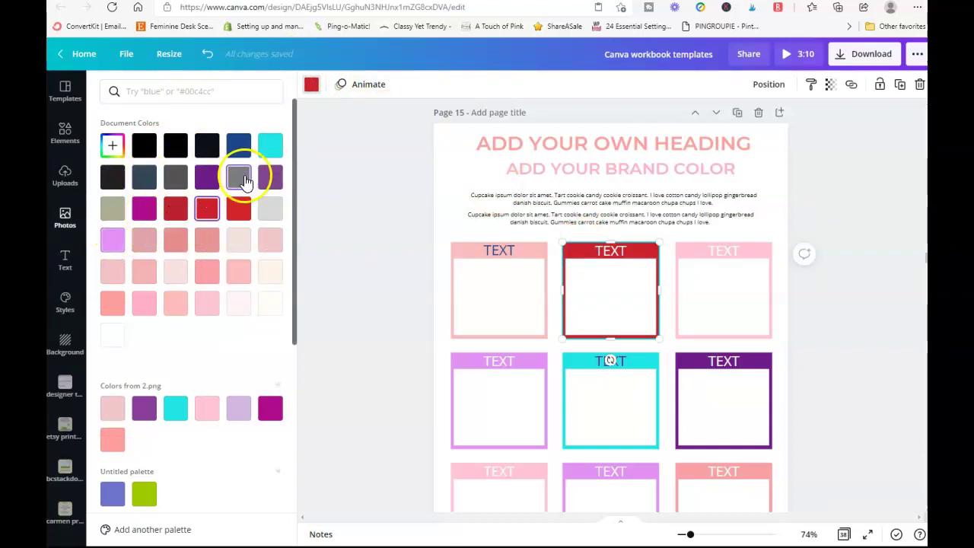
pyautogui.click(270, 177)
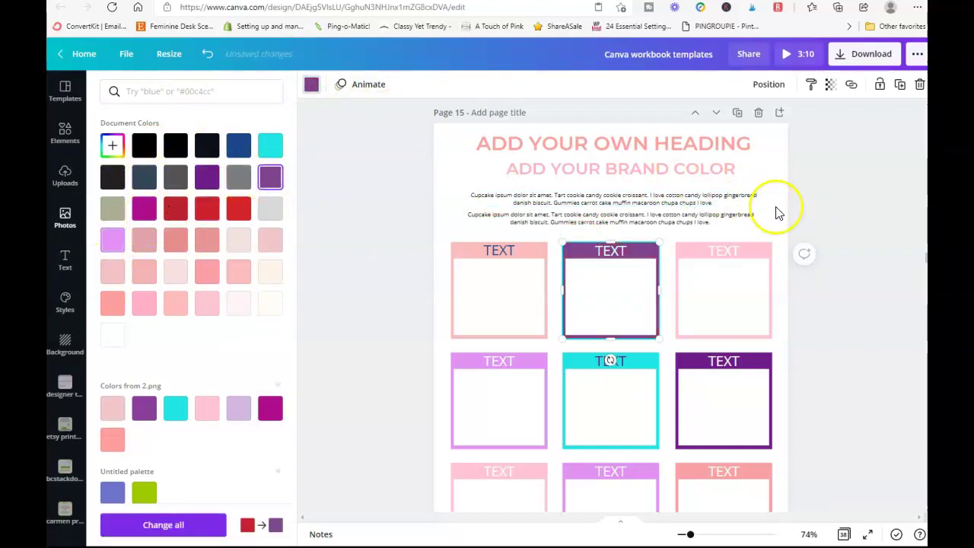
pyautogui.click(834, 227)
# Look through pages 16 and 17, examining page 17's overlapping circles, outer headings, connector lines and checkbox lists.
pyautogui.scroll(-4, 836, 226)
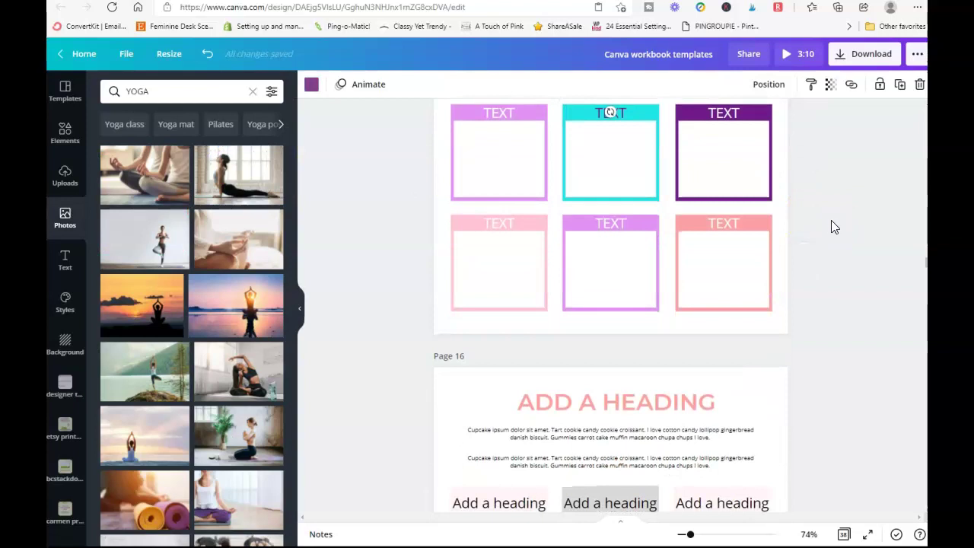
pyautogui.scroll(-8, 831, 226)
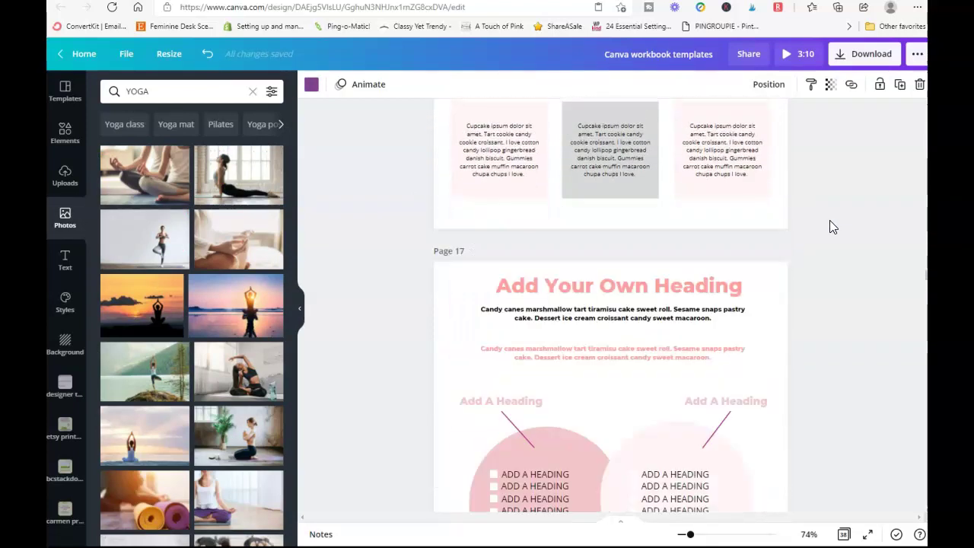
pyautogui.scroll(-5, 829, 227)
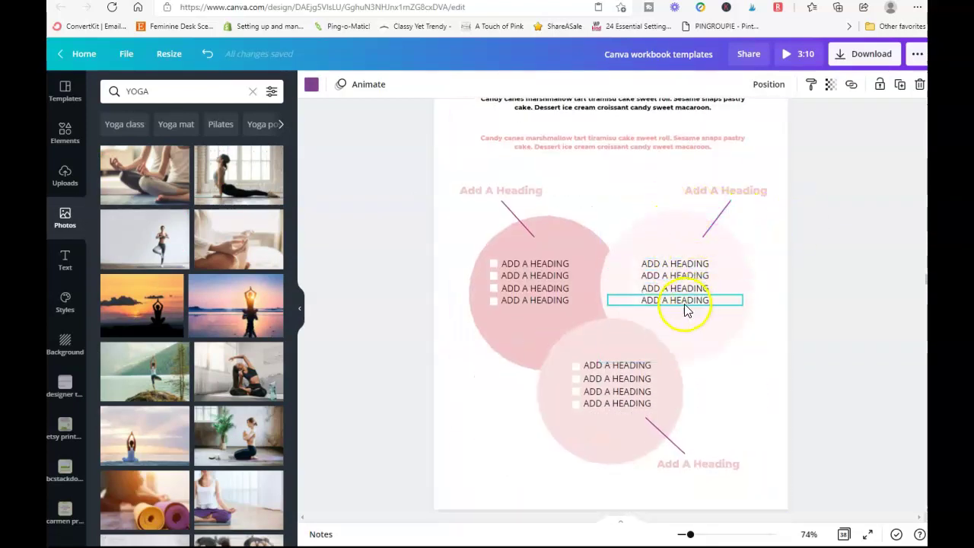
pyautogui.scroll(-4, 684, 320)
pyautogui.scroll(2, 680, 329)
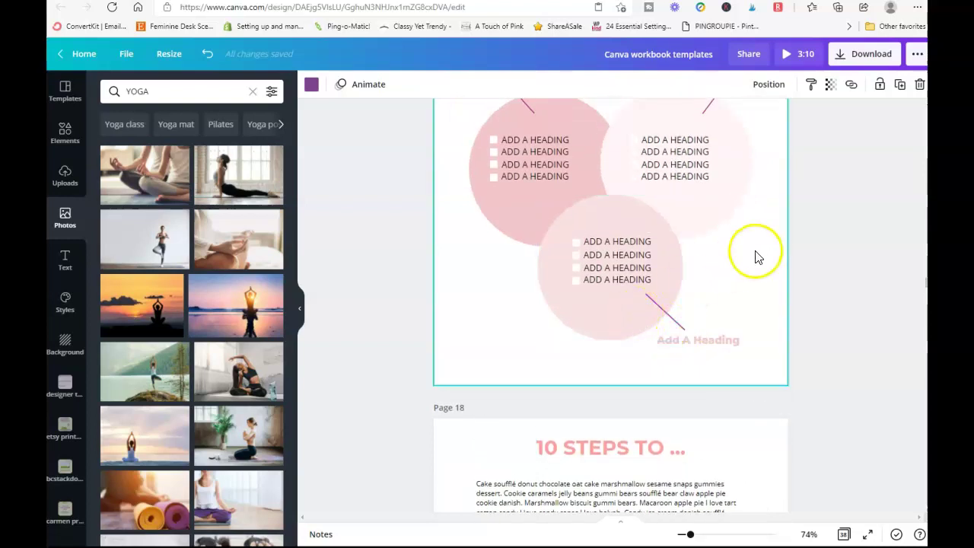
pyautogui.scroll(1, 714, 315)
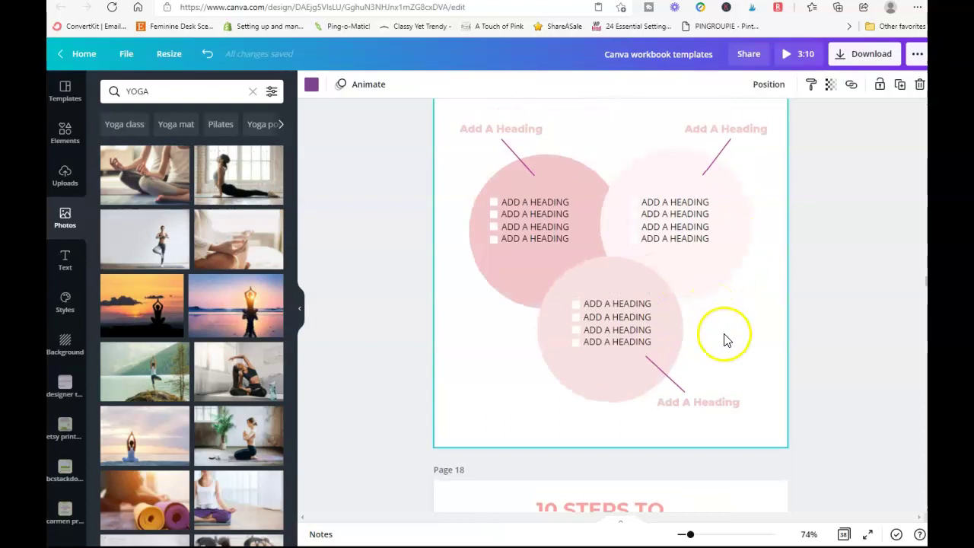
pyautogui.click(722, 352)
pyautogui.click(587, 381)
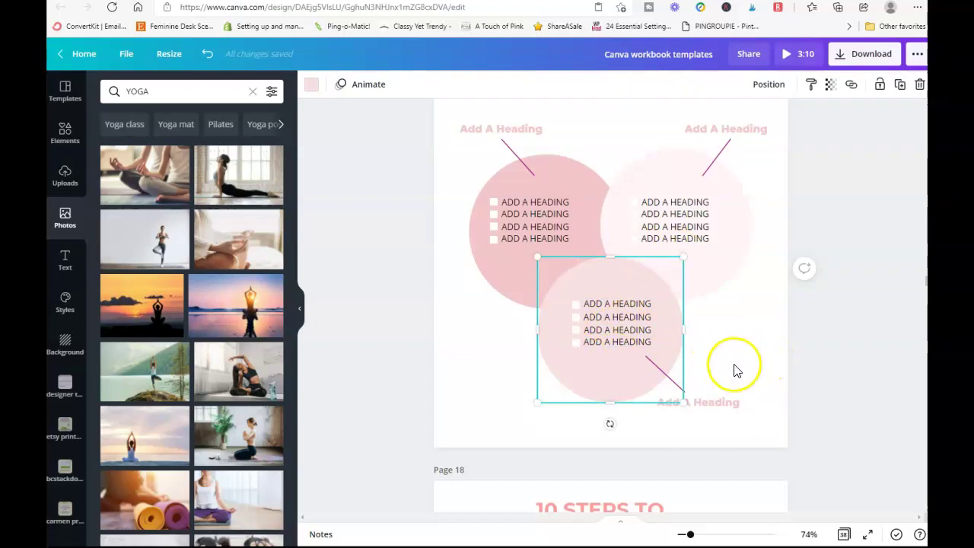
pyautogui.click(731, 131)
pyautogui.click(494, 131)
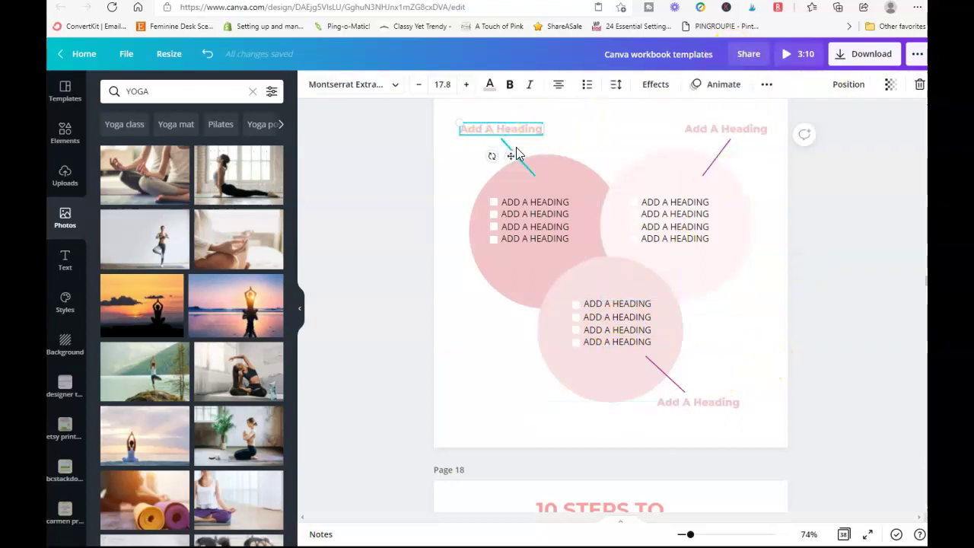
pyautogui.moveTo(510, 146); pyautogui.dragTo(548, 196)
pyautogui.scroll(-3, 549, 204)
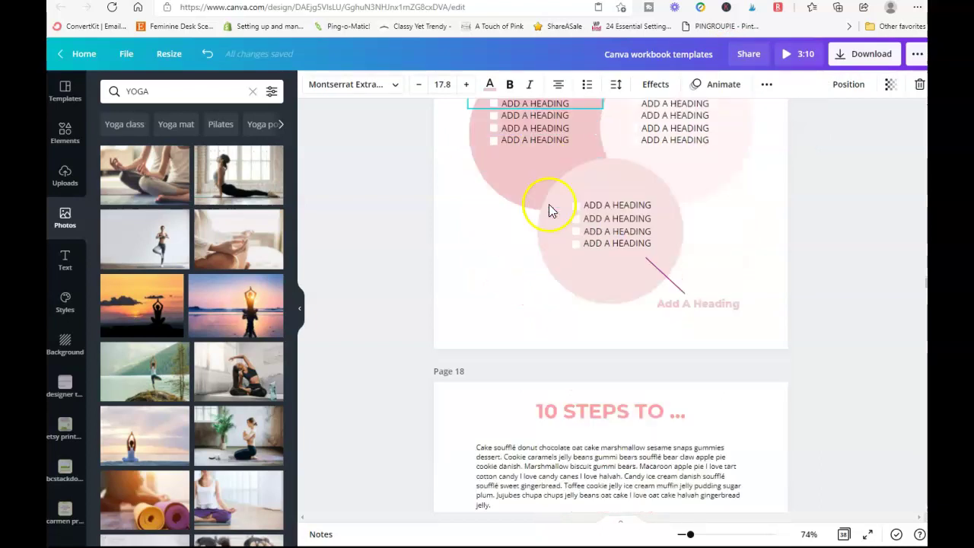
pyautogui.scroll(3, 550, 207)
pyautogui.scroll(-1, 544, 202)
pyautogui.click(494, 142)
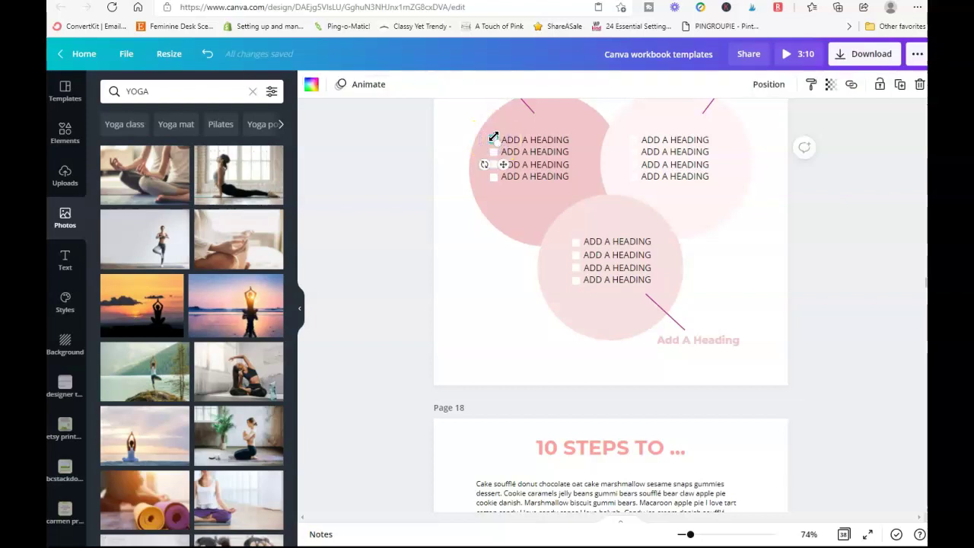
# Delete the four-box chart with its arrows and side label on page 18.
pyautogui.scroll(-8, 699, 280)
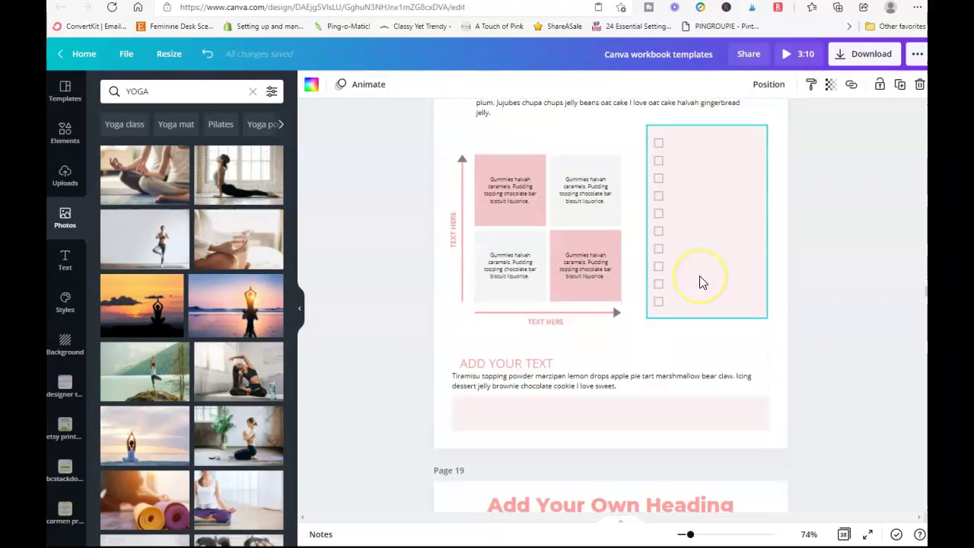
pyautogui.scroll(3, 701, 283)
pyautogui.scroll(-2, 702, 283)
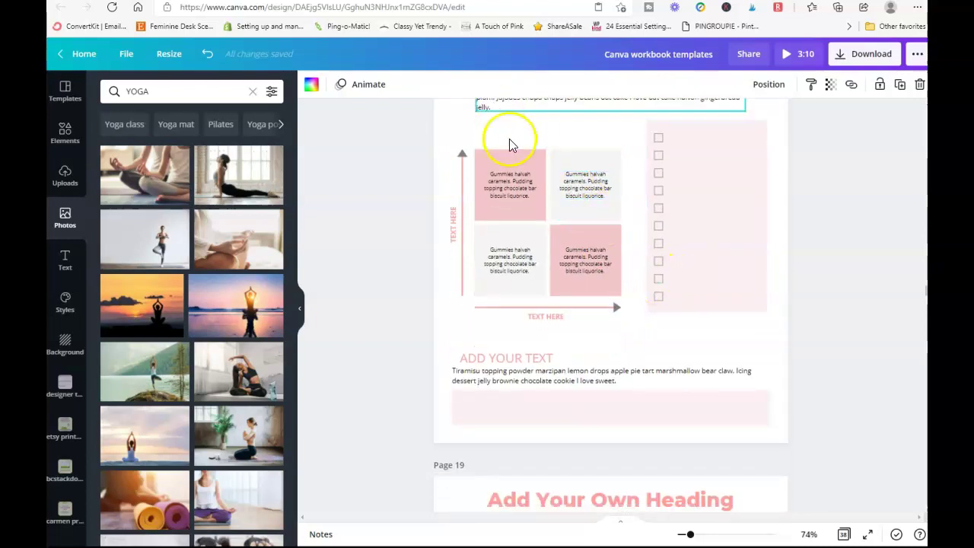
pyautogui.scroll(1, 581, 217)
pyautogui.scroll(2, 609, 237)
pyautogui.scroll(-2, 579, 210)
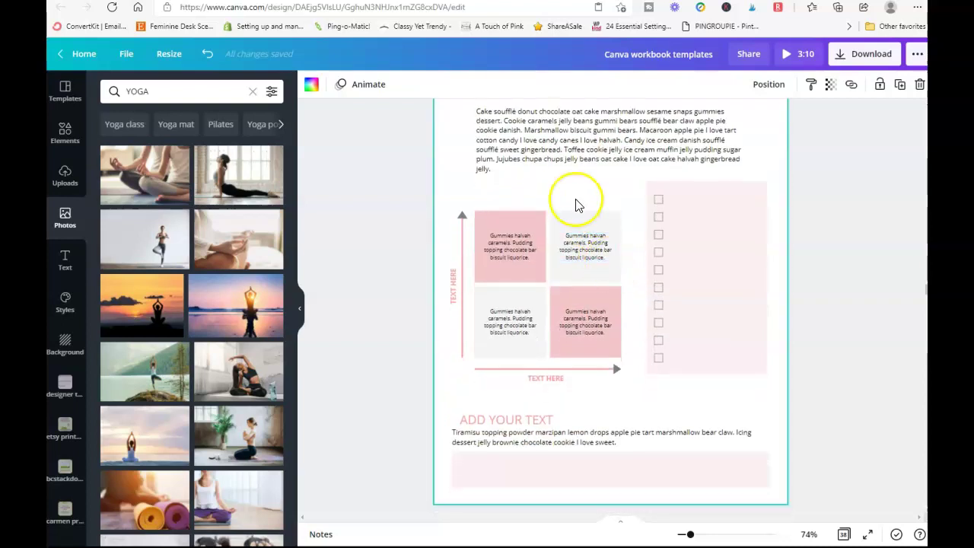
pyautogui.moveTo(556, 187); pyautogui.dragTo(430, 372)
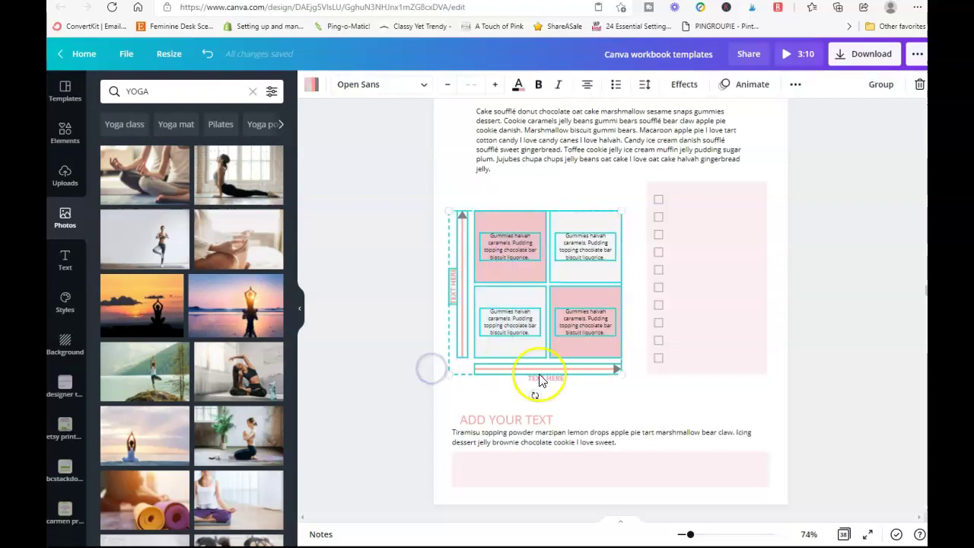
pyautogui.press('Delete')
pyautogui.click(583, 383)
# Undo the deletion of page 18's four-box chart.
pyautogui.click(207, 59)
pyautogui.click(207, 58)
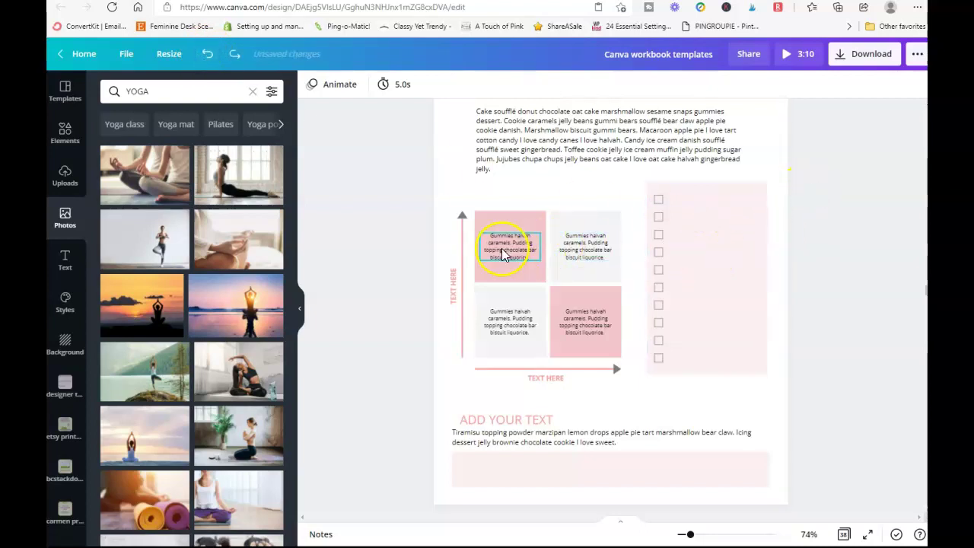
# Shift page 18's ADD YOUR TEXT heading slightly up and left, and nudge the paragraph beneath it slightly upward.
pyautogui.scroll(-3, 583, 251)
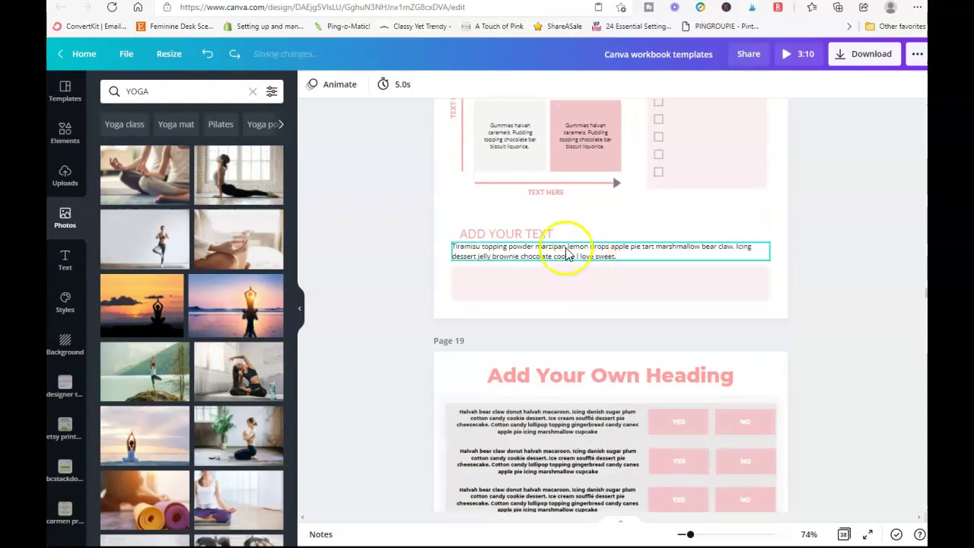
pyautogui.click(567, 253)
pyautogui.click(547, 286)
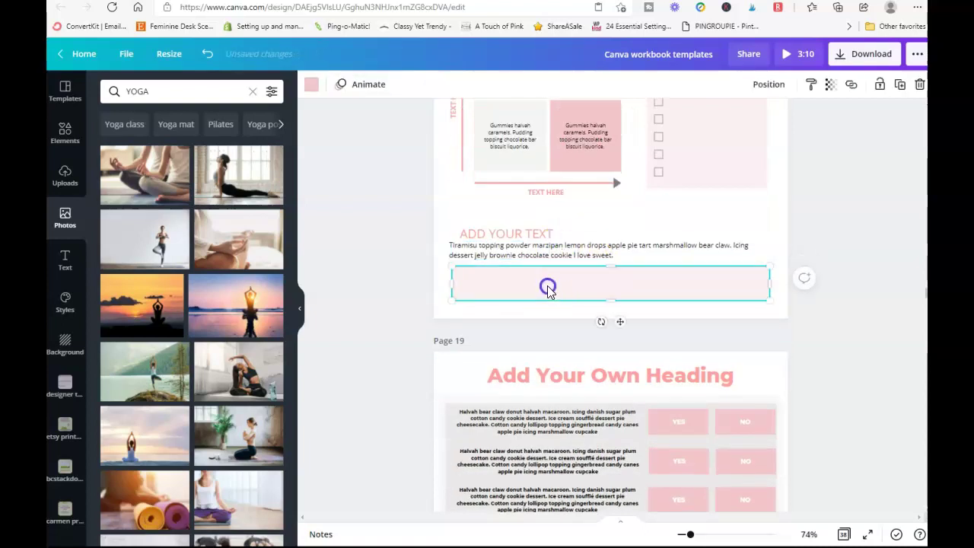
pyautogui.click(552, 246)
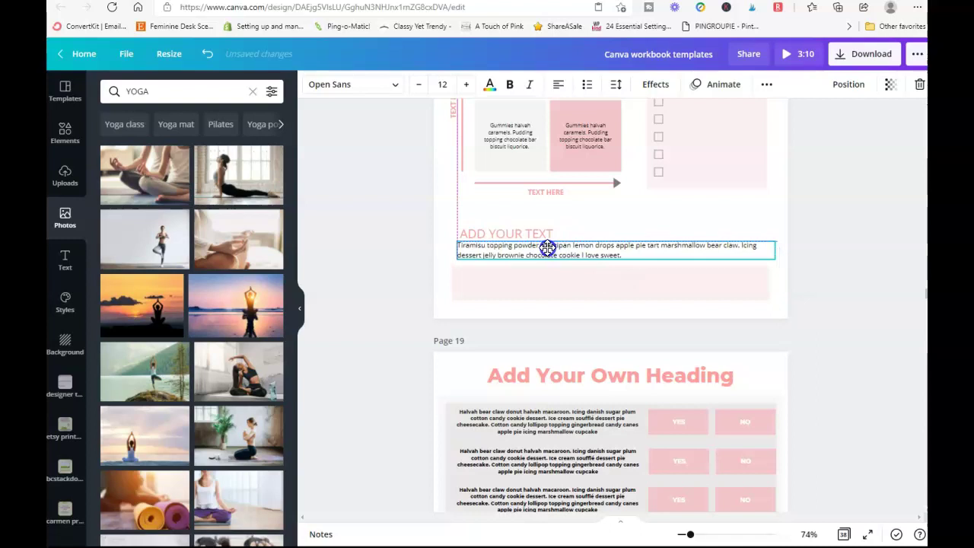
pyautogui.moveTo(544, 234); pyautogui.dragTo(537, 228)
pyautogui.click(572, 288)
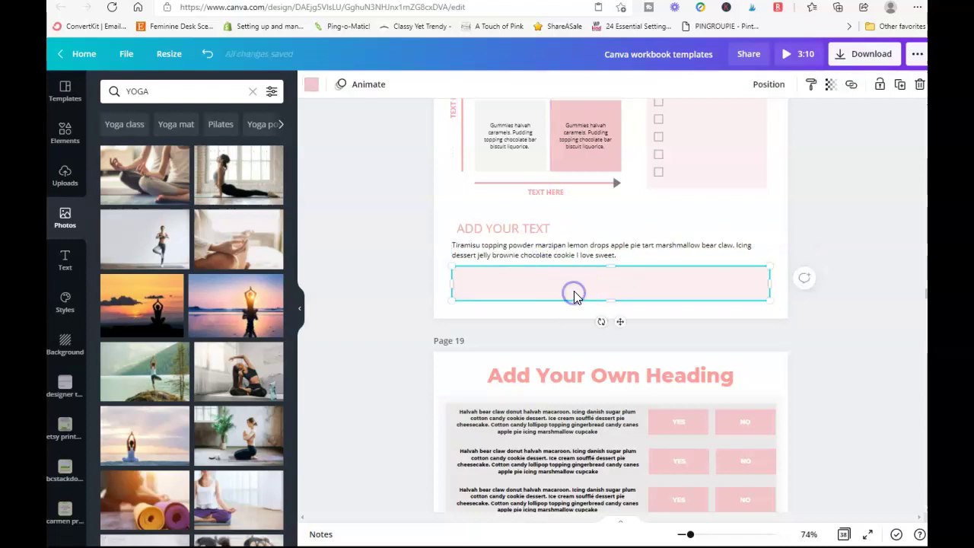
# Look over page 19, examining its heading, question texts and YES/NO boxes.
pyautogui.scroll(-3, 571, 290)
pyautogui.click(766, 230)
pyautogui.click(682, 407)
pyautogui.scroll(-3, 700, 407)
pyautogui.scroll(5, 701, 403)
pyautogui.scroll(-3, 701, 404)
pyautogui.click(702, 392)
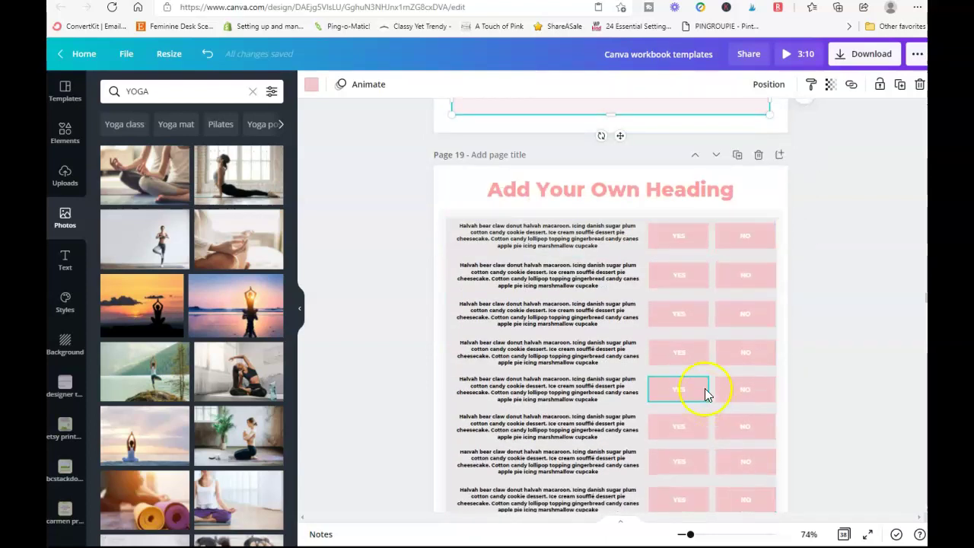
pyautogui.click(702, 176)
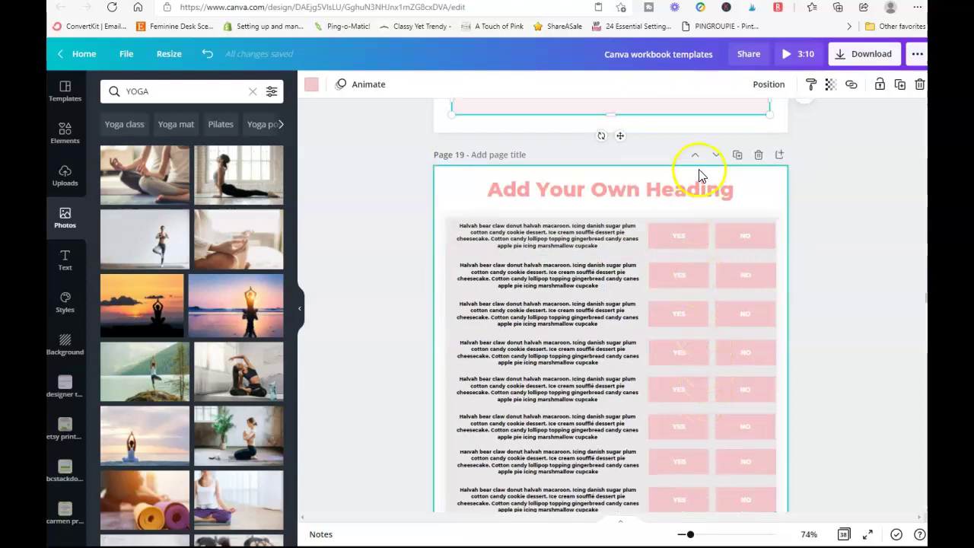
pyautogui.click(601, 202)
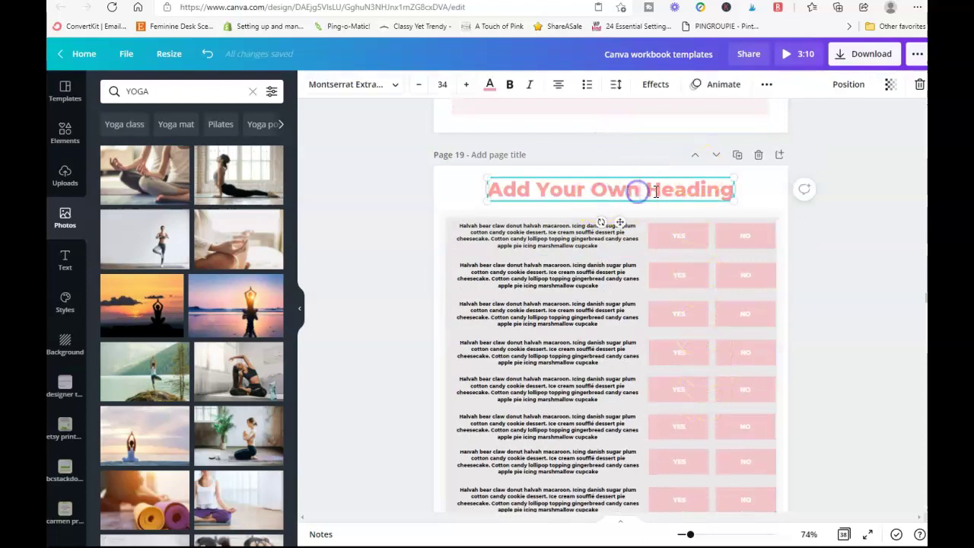
pyautogui.scroll(-2, 724, 224)
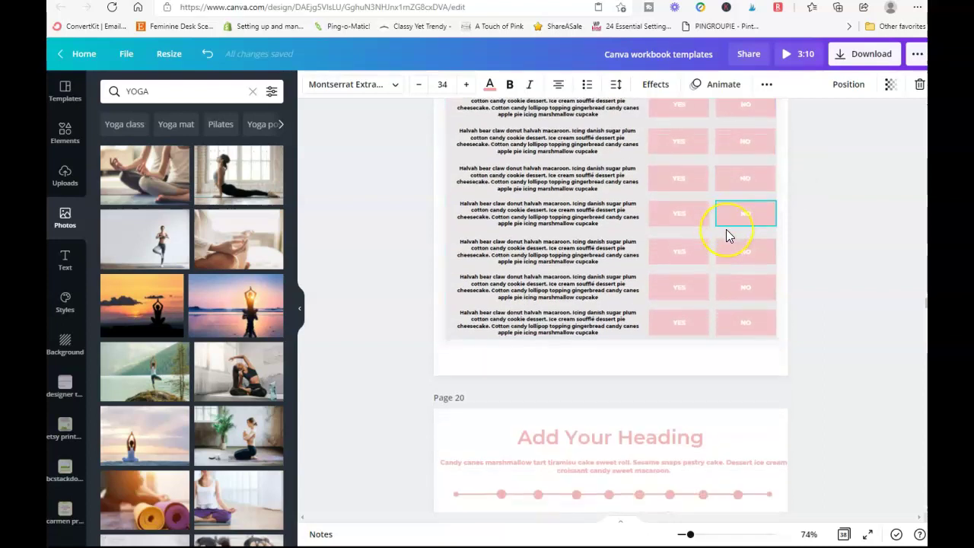
pyautogui.scroll(-2, 726, 229)
pyautogui.scroll(3, 726, 230)
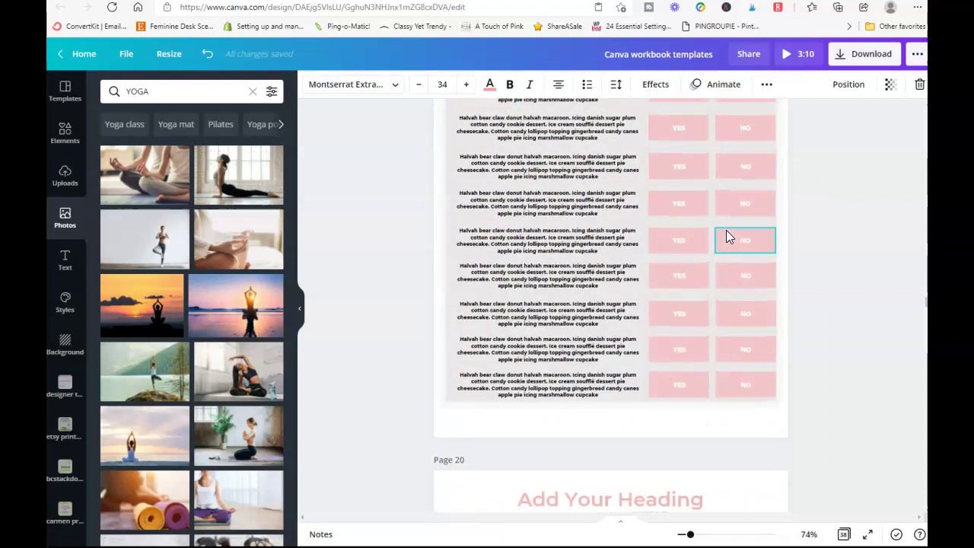
# Delete the top "Add your own text" label beside page 20's pyramid, and undo the deletion.
pyautogui.scroll(-3, 726, 236)
pyautogui.click(639, 251)
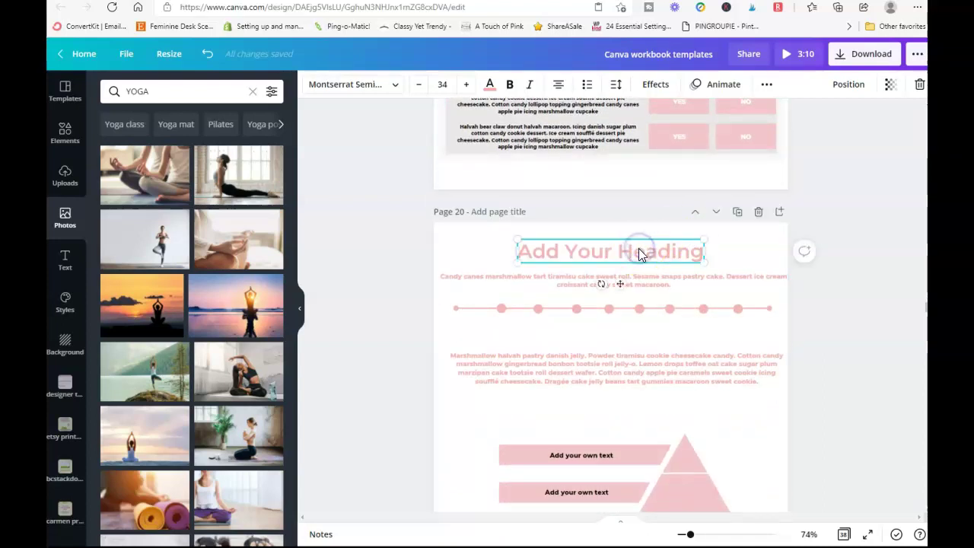
pyautogui.scroll(-3, 604, 218)
pyautogui.click(543, 121)
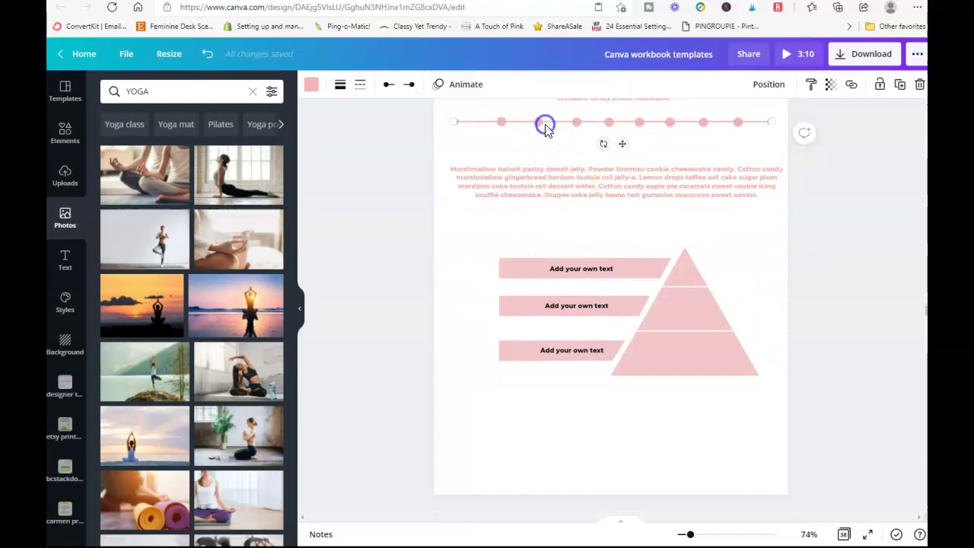
pyautogui.click(579, 270)
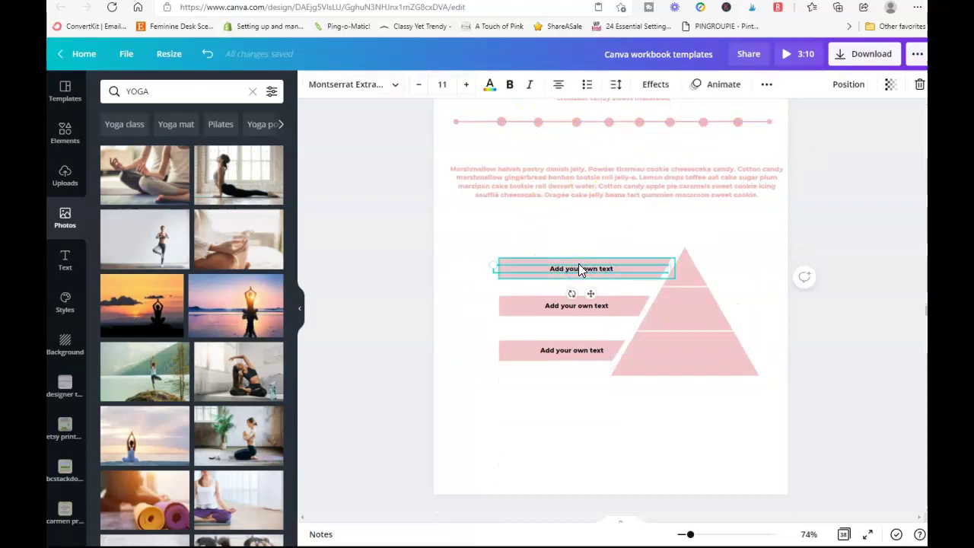
pyautogui.press('Delete')
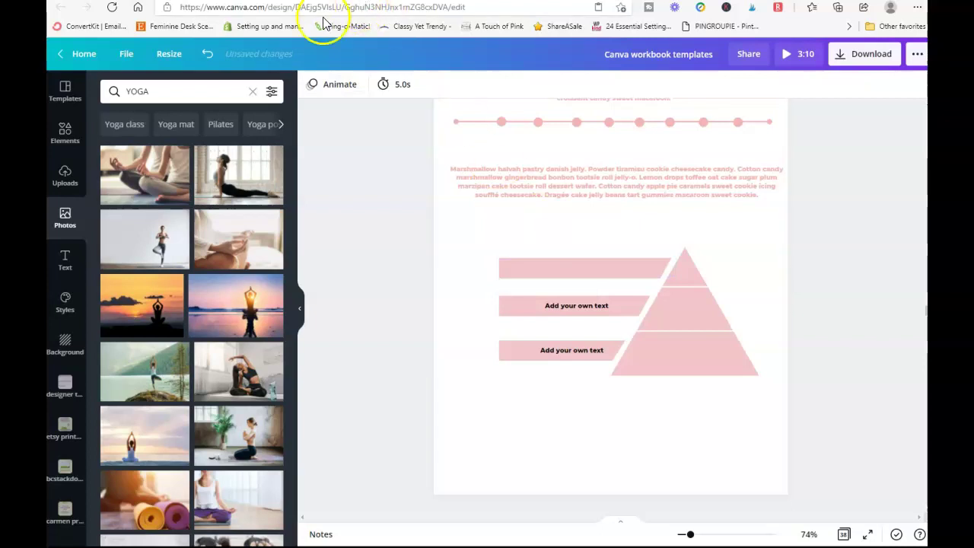
pyautogui.click(208, 54)
# Look through pages 20 to 30, examining the pyramid chart, question boxes, checkered grids and CHALLENGE DETAILS layout.
pyautogui.scroll(-6, 618, 252)
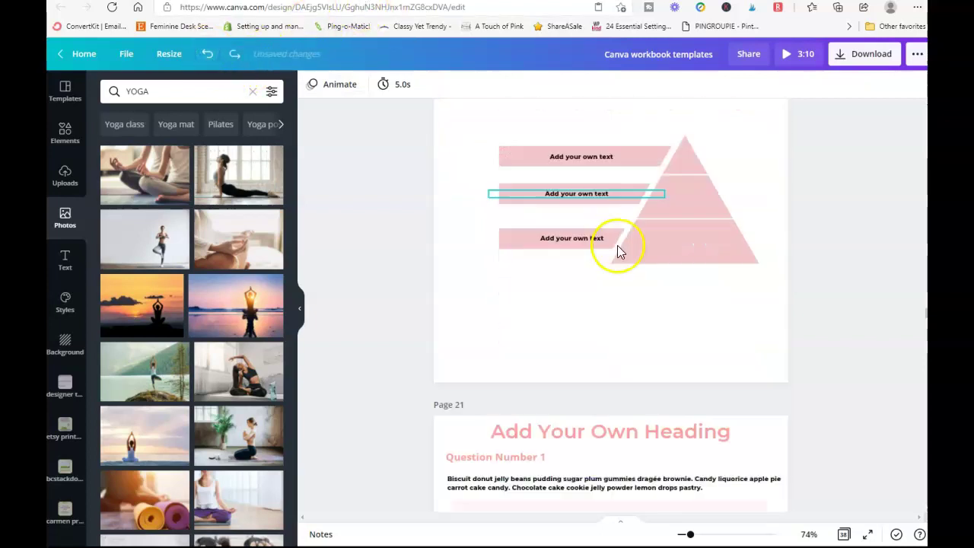
pyautogui.scroll(3, 620, 254)
pyautogui.scroll(-7, 621, 254)
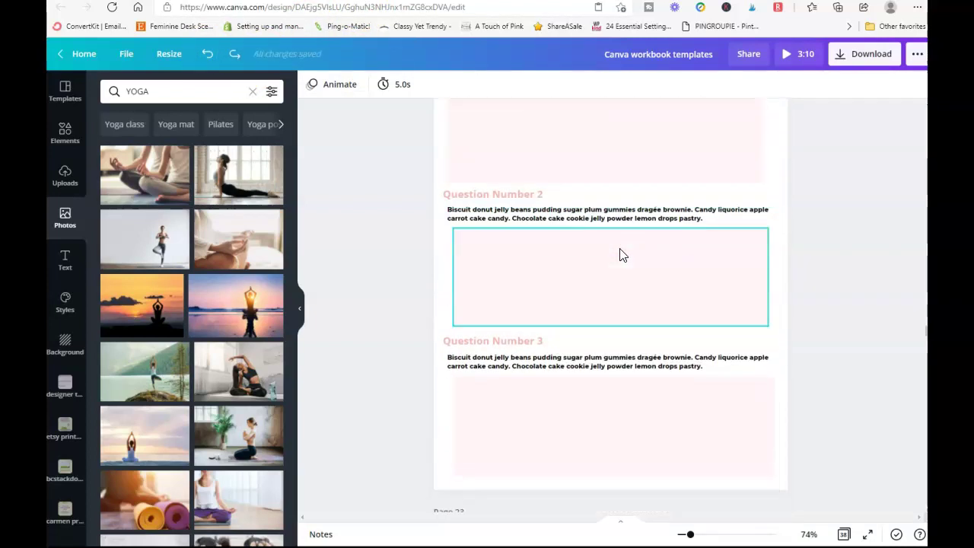
pyautogui.scroll(-8, 620, 254)
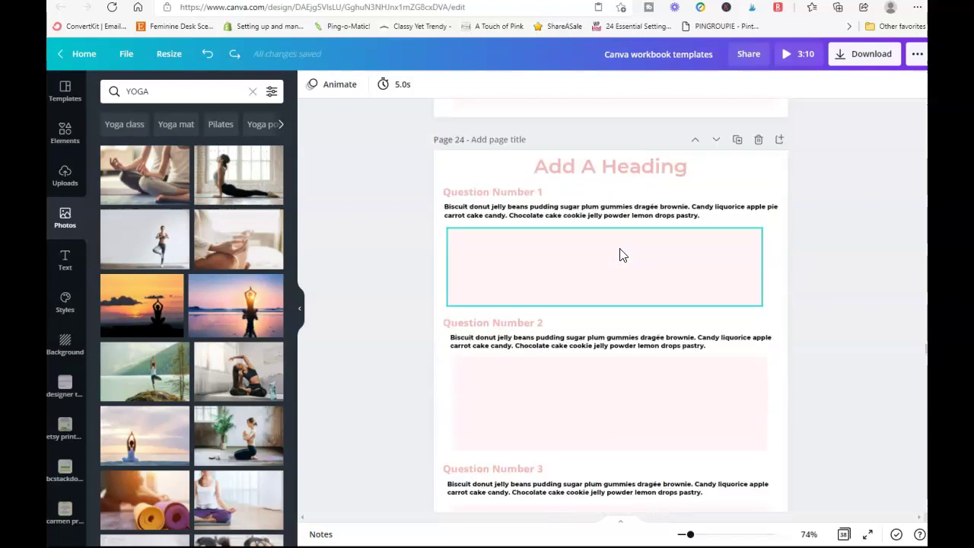
pyautogui.scroll(-10, 620, 257)
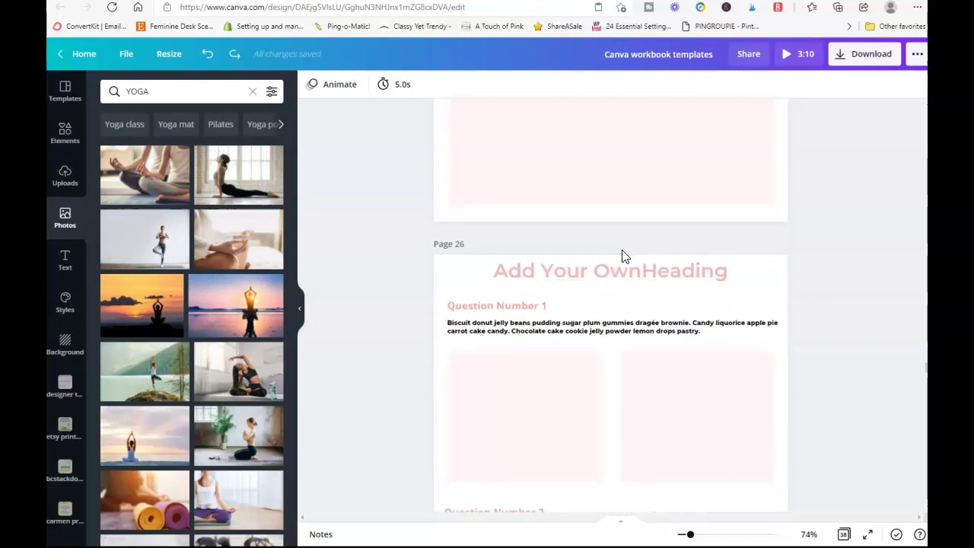
pyautogui.scroll(-10, 623, 257)
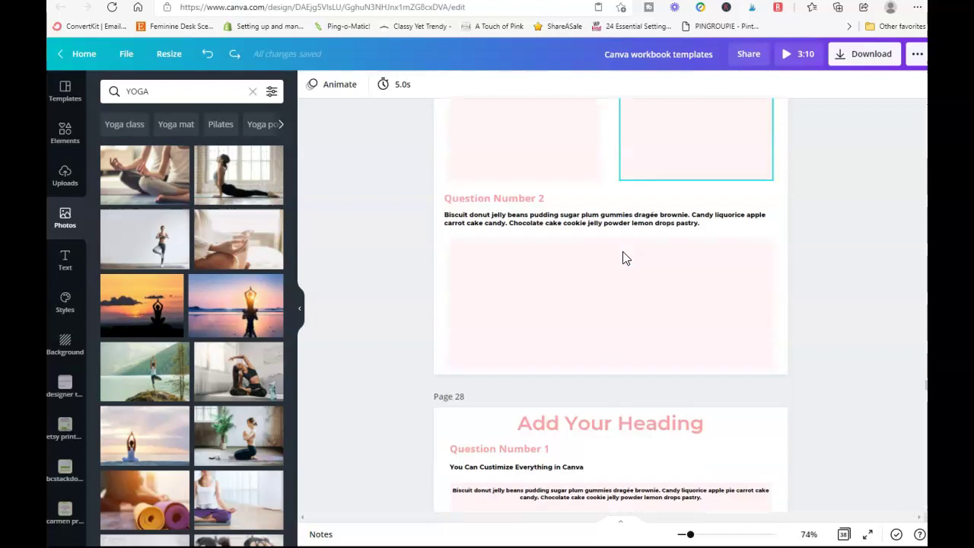
pyautogui.scroll(-5, 620, 259)
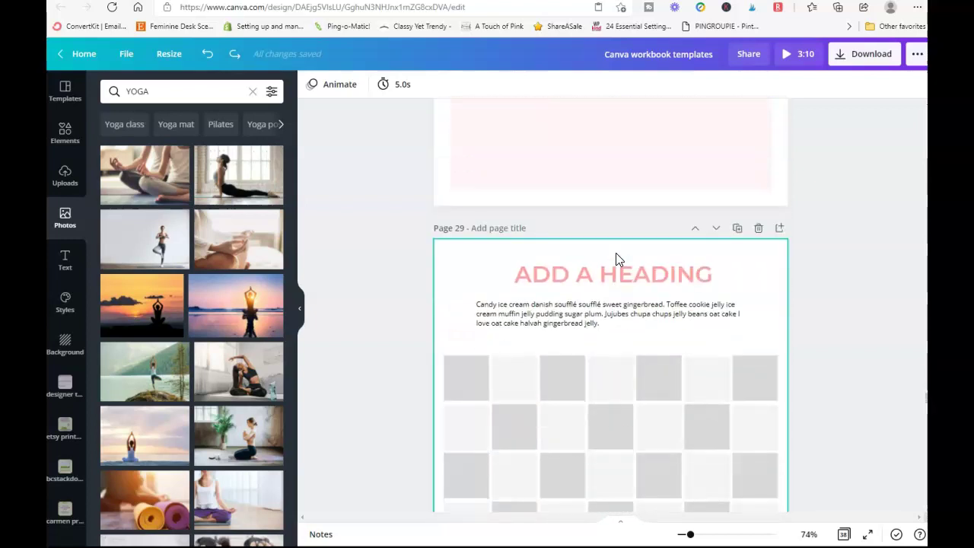
pyautogui.scroll(2, 618, 259)
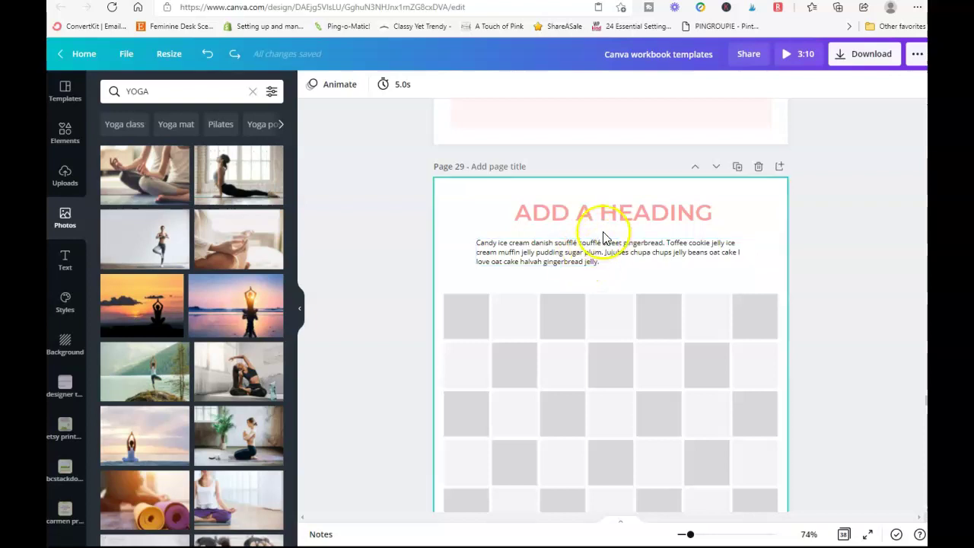
pyautogui.scroll(-5, 540, 289)
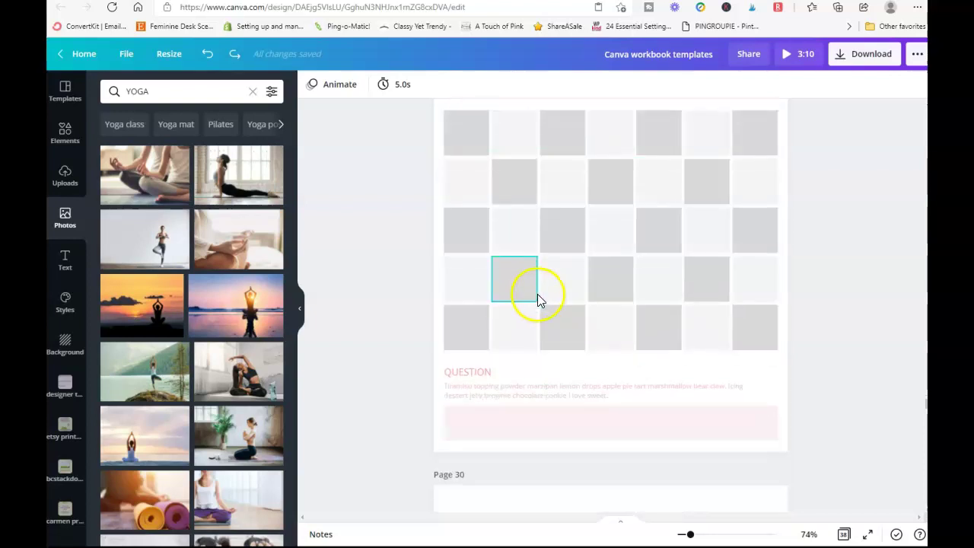
pyautogui.scroll(-3, 538, 299)
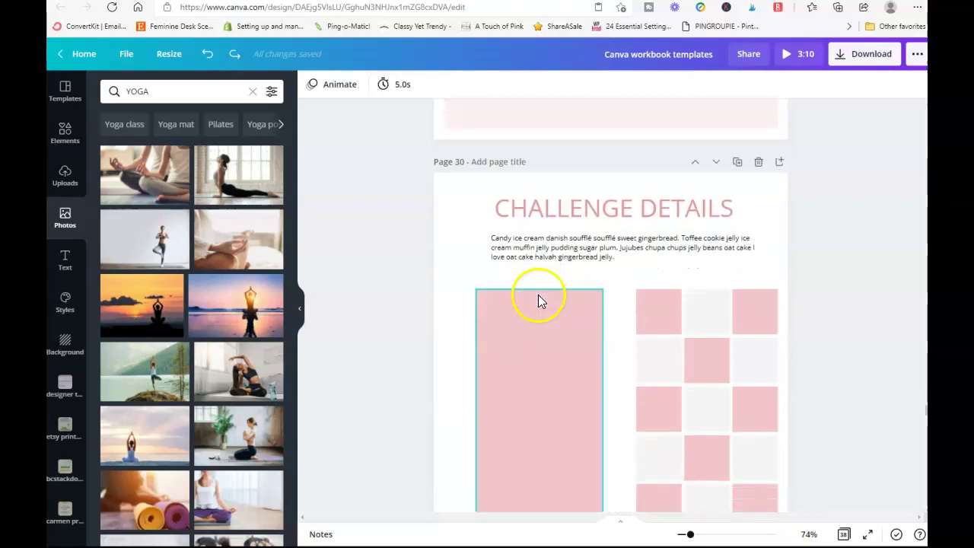
pyautogui.click(608, 209)
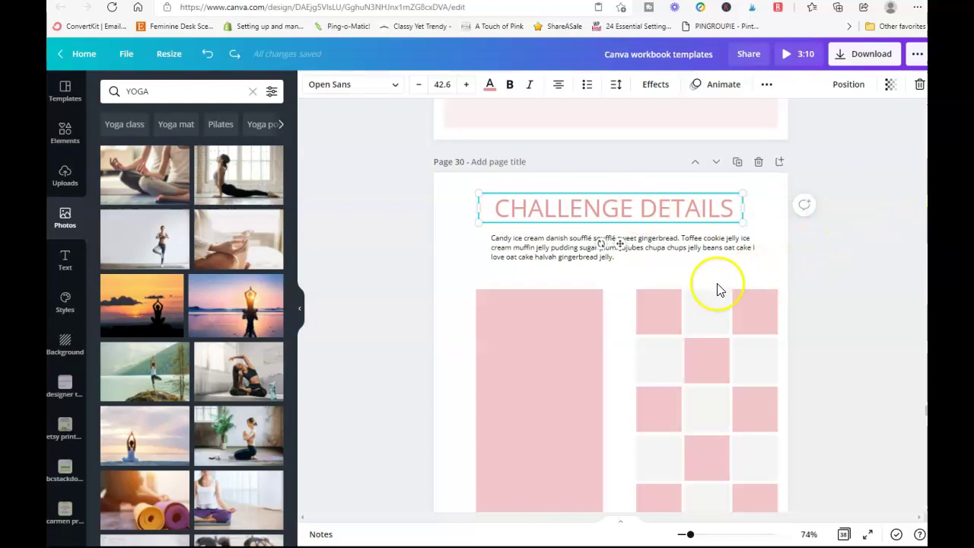
pyautogui.scroll(-2, 702, 295)
pyautogui.scroll(-6, 701, 293)
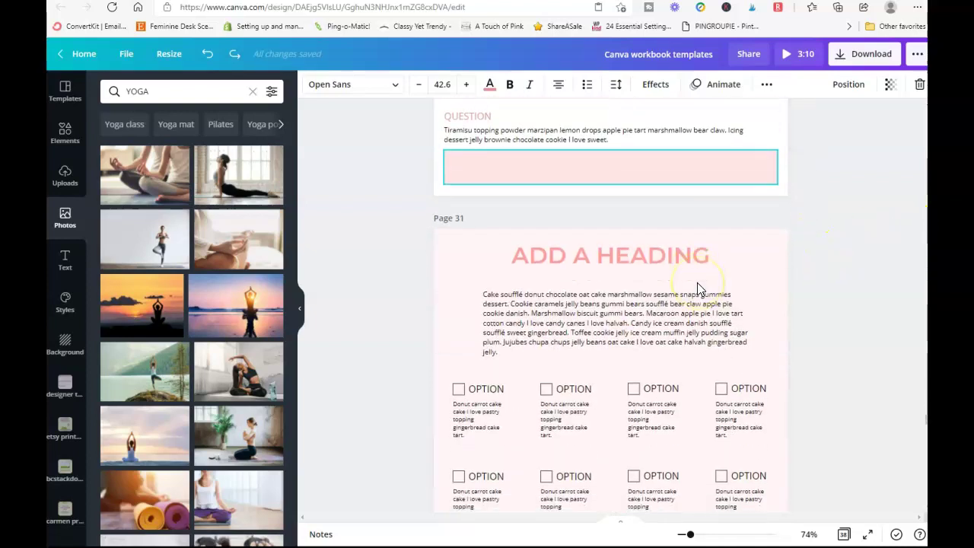
# Widen the paragraph under page 31's ADD A HEADING on both sides so it spans nearly the width of the option columns.
pyautogui.click(692, 273)
pyautogui.scroll(-2, 695, 274)
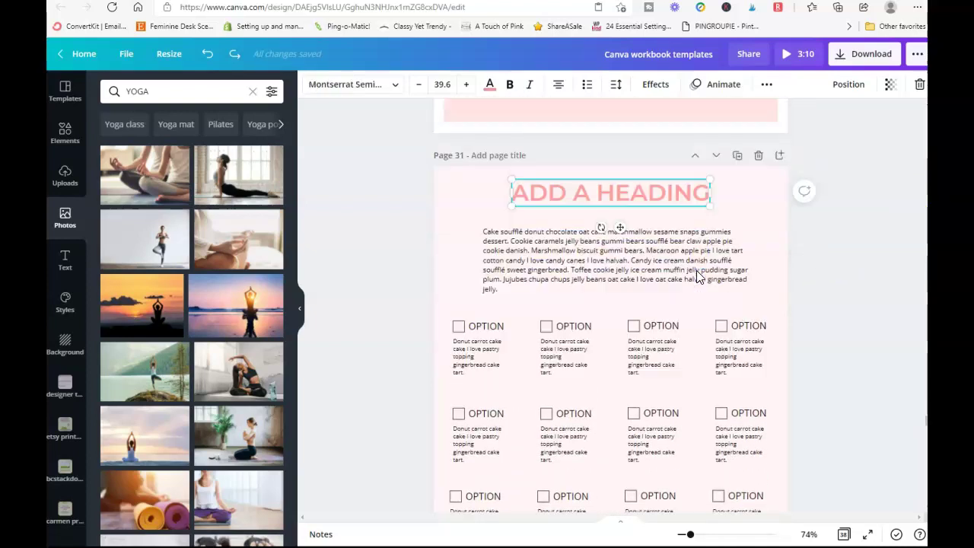
pyautogui.click(673, 224)
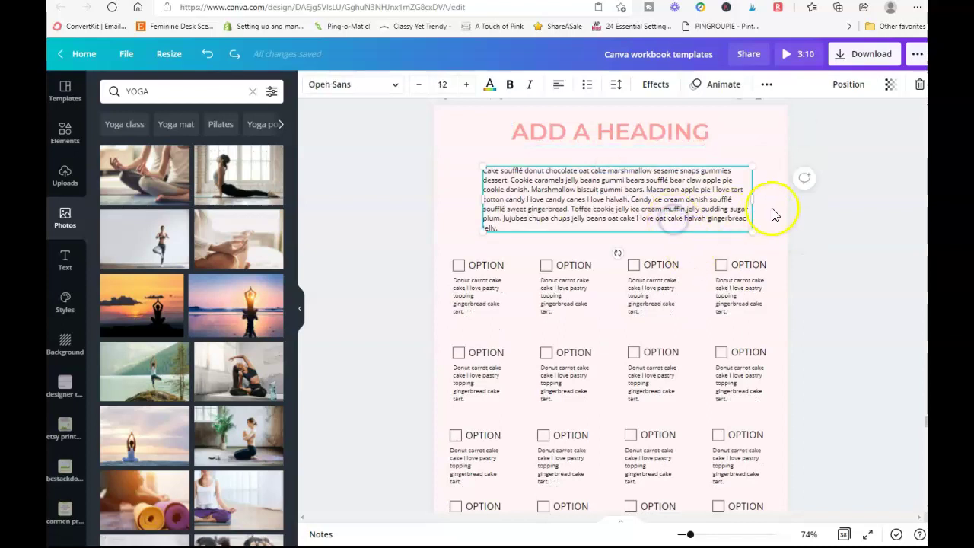
pyautogui.moveTo(754, 198); pyautogui.dragTo(766, 201)
pyautogui.moveTo(476, 194); pyautogui.dragTo(450, 197)
pyautogui.click(683, 134)
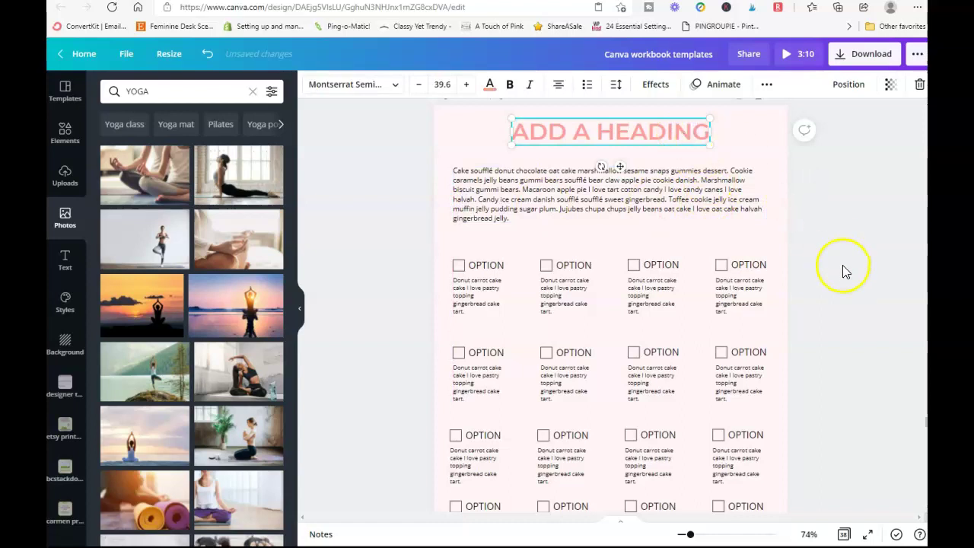
# Look over the Amazing Resources layouts on pages 32 and 33, examining their resource boxes and side columns of labels.
pyautogui.scroll(-4, 837, 289)
pyautogui.scroll(-4, 828, 335)
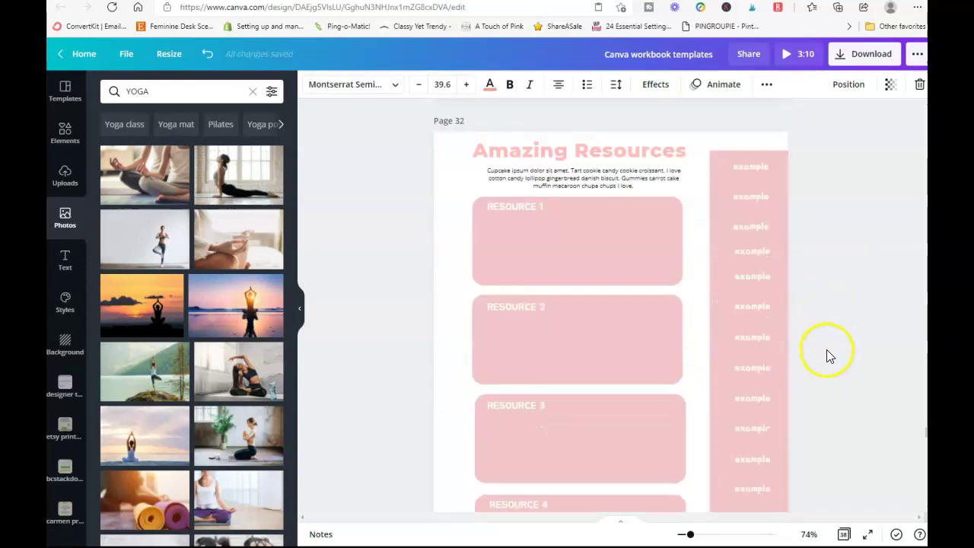
pyautogui.scroll(2, 827, 355)
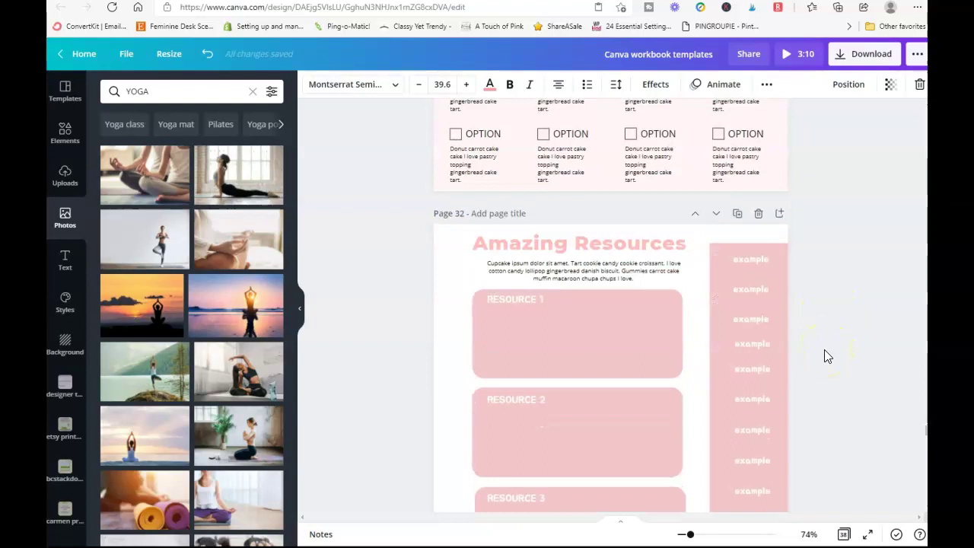
pyautogui.scroll(-5, 824, 350)
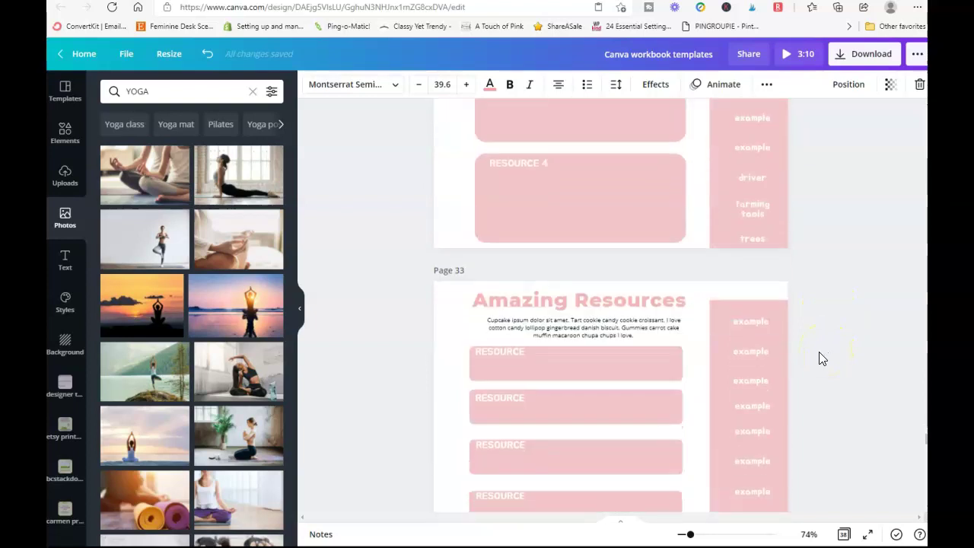
pyautogui.scroll(-6, 820, 358)
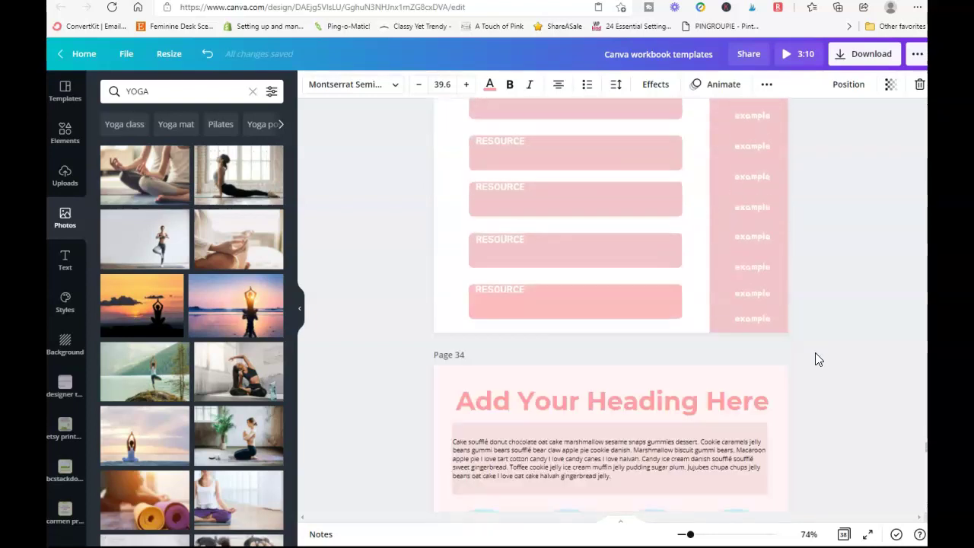
pyautogui.scroll(8, 815, 354)
pyautogui.scroll(-2, 814, 354)
pyautogui.scroll(2, 814, 355)
# Replace the "driver" label in page 32's side column with "example".
pyautogui.click(759, 271)
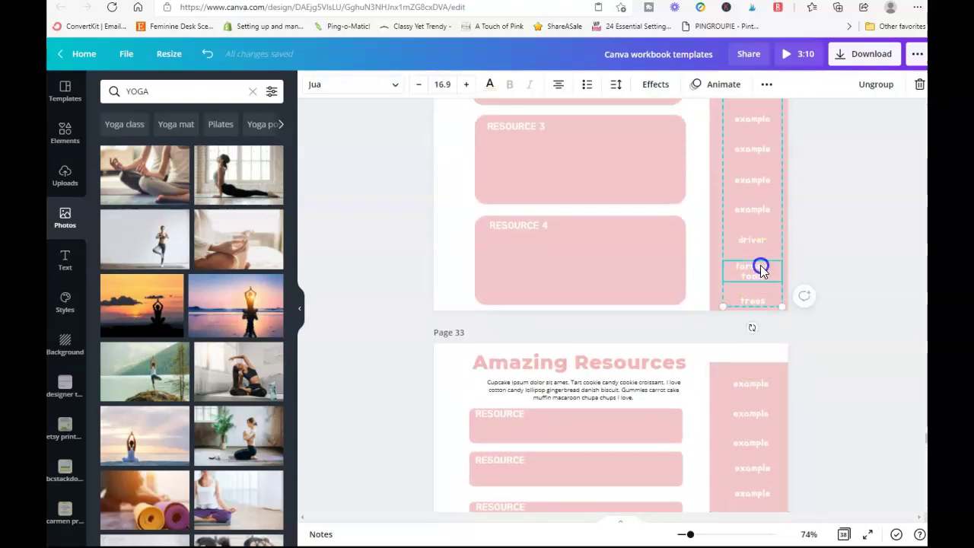
pyautogui.click(759, 241)
pyautogui.doubleClick(766, 240)
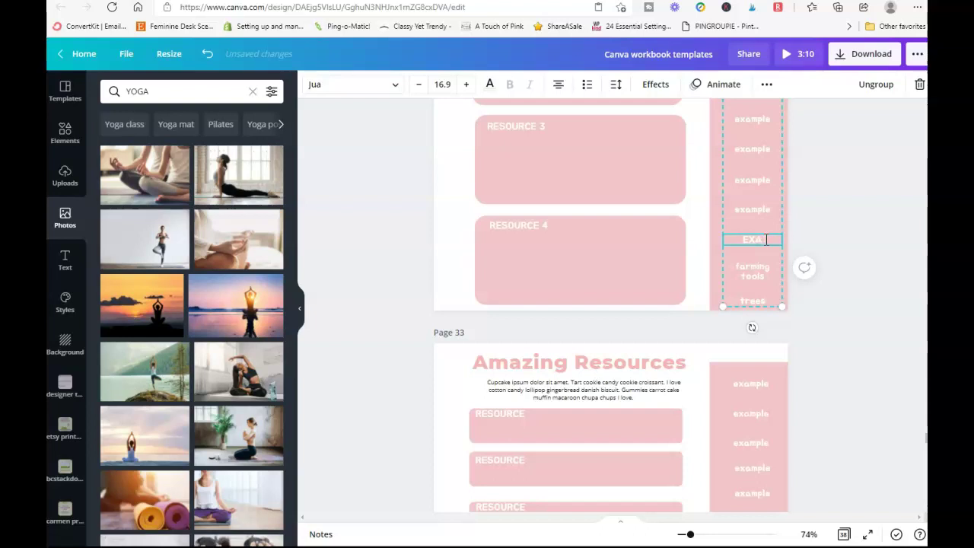
pyautogui.press('capslock')
pyautogui.write('example')
# Replace the "farming tools" label in page 32's side column with "example".
pyautogui.click(752, 271)
pyautogui.doubleClick(766, 275)
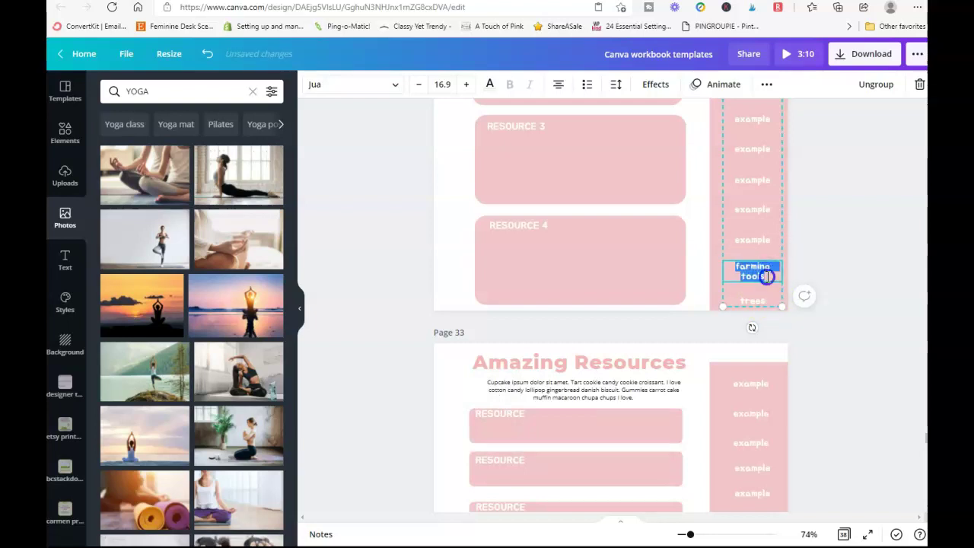
pyautogui.click(768, 277)
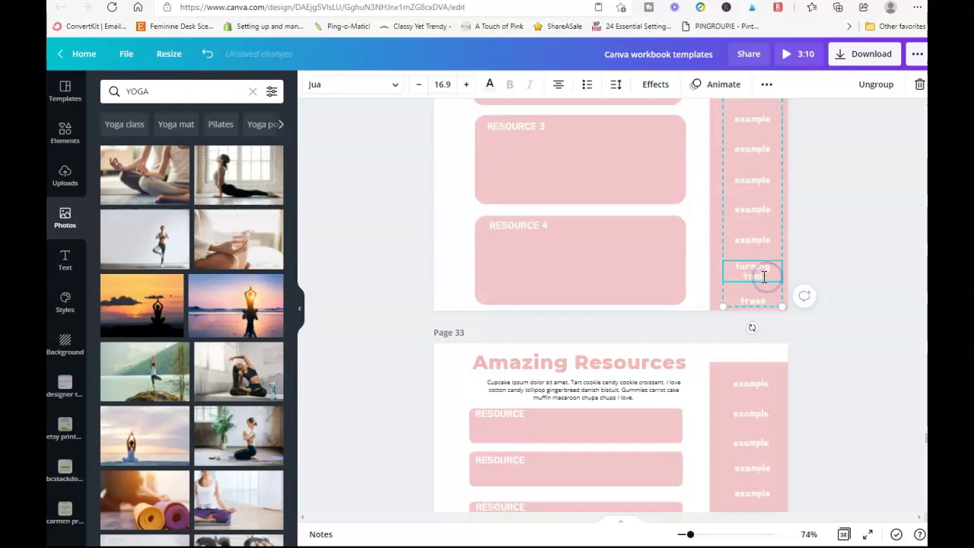
pyautogui.press('BackSpace')
pyautogui.press('BackSpace')
pyautogui.press('BackSpace')
pyautogui.press('BackSpace')
pyautogui.press('BackSpace')
pyautogui.press('BackSpace')
pyautogui.press('BackSpace')
pyautogui.press('BackSpace')
pyautogui.press('BackSpace')
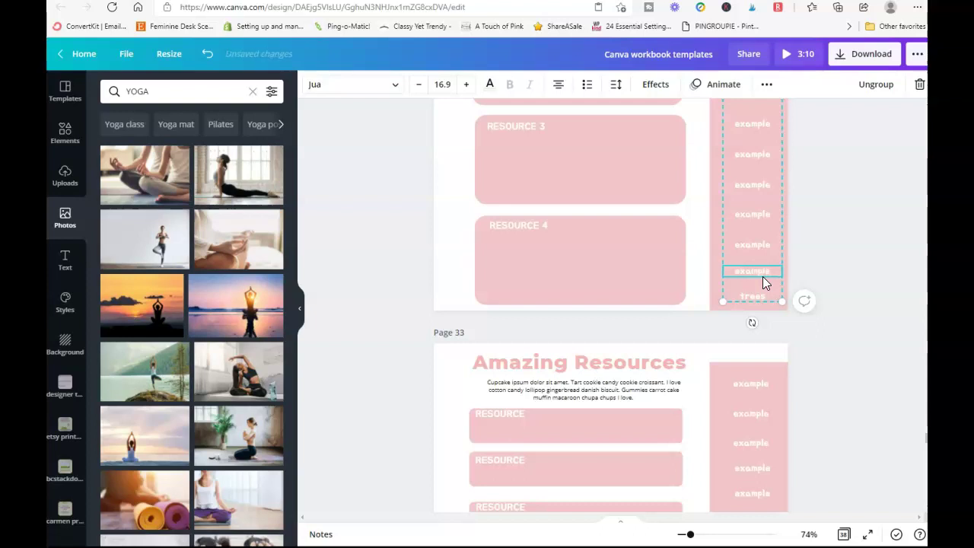
# Replace the "trees" label at the end of page 32's side column with "example".
pyautogui.click(764, 298)
pyautogui.doubleClick(764, 297)
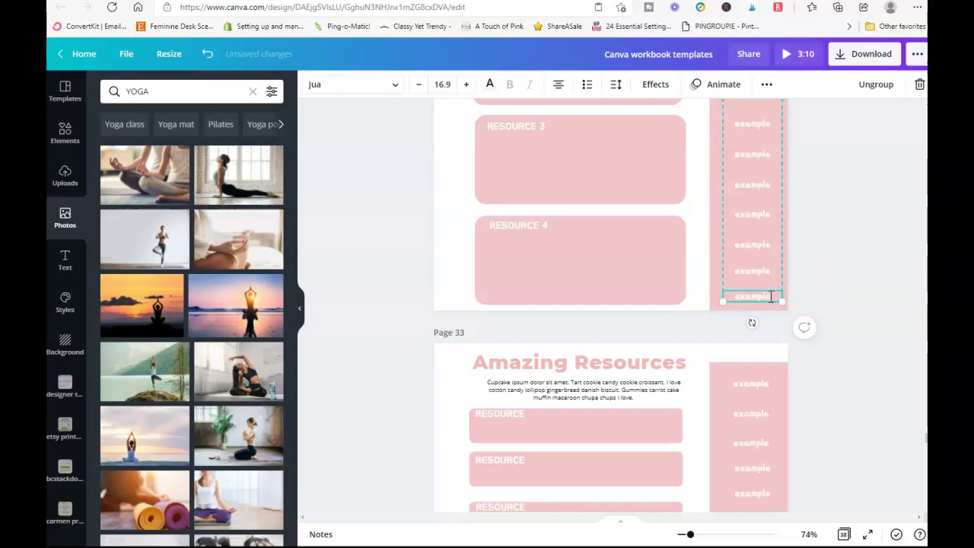
pyautogui.click(860, 242)
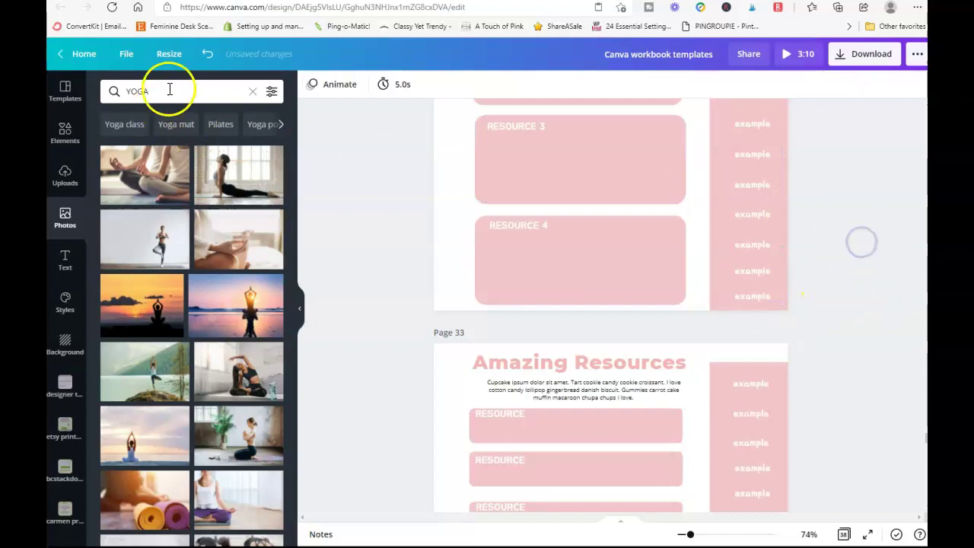
# Clear the YOGA photo search, search the templates for "resources", and browse the designs.
pyautogui.click(252, 92)
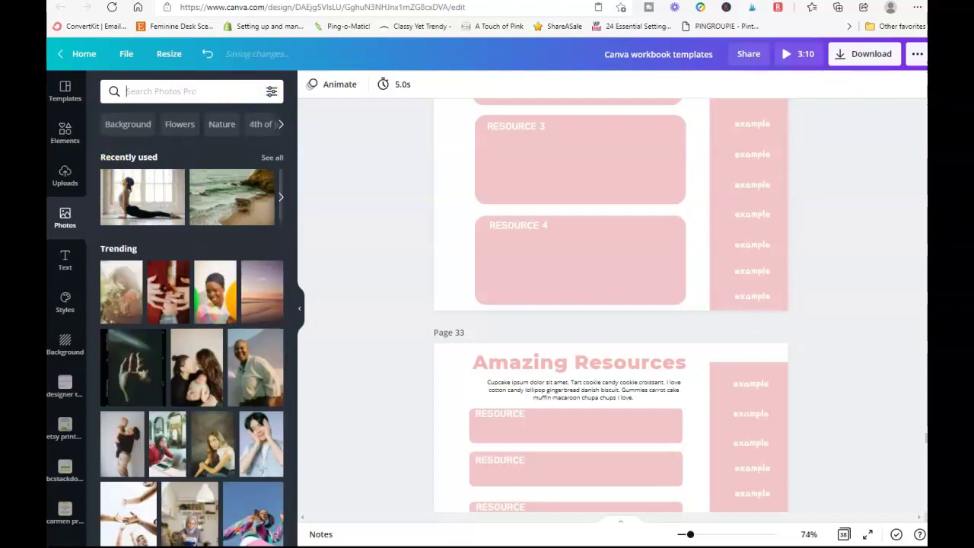
pyautogui.click(62, 95)
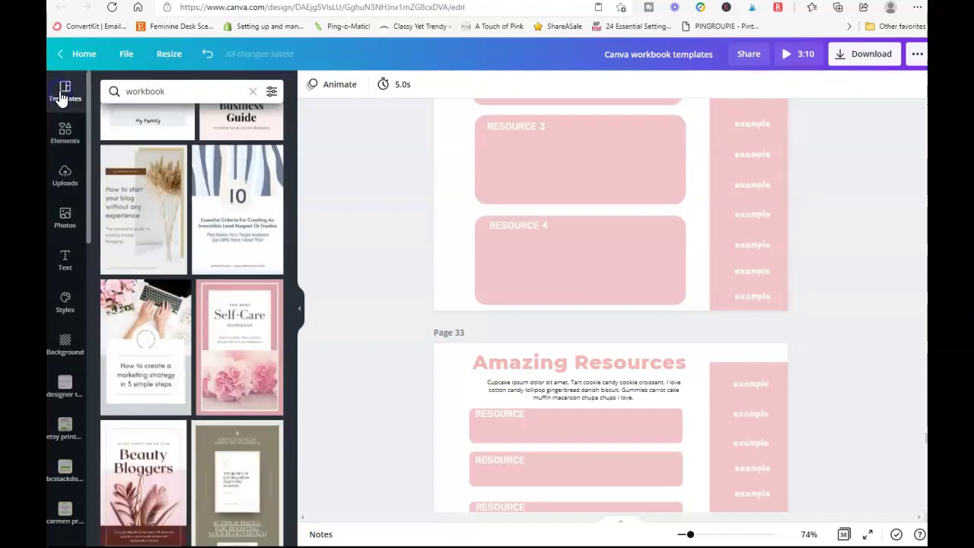
pyautogui.click(249, 91)
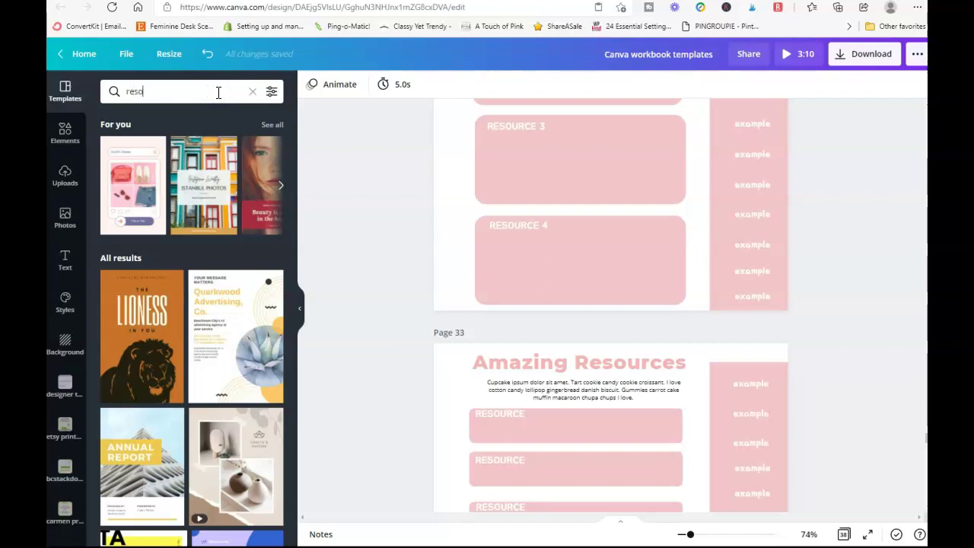
pyautogui.write('s')
pyautogui.press('Return')
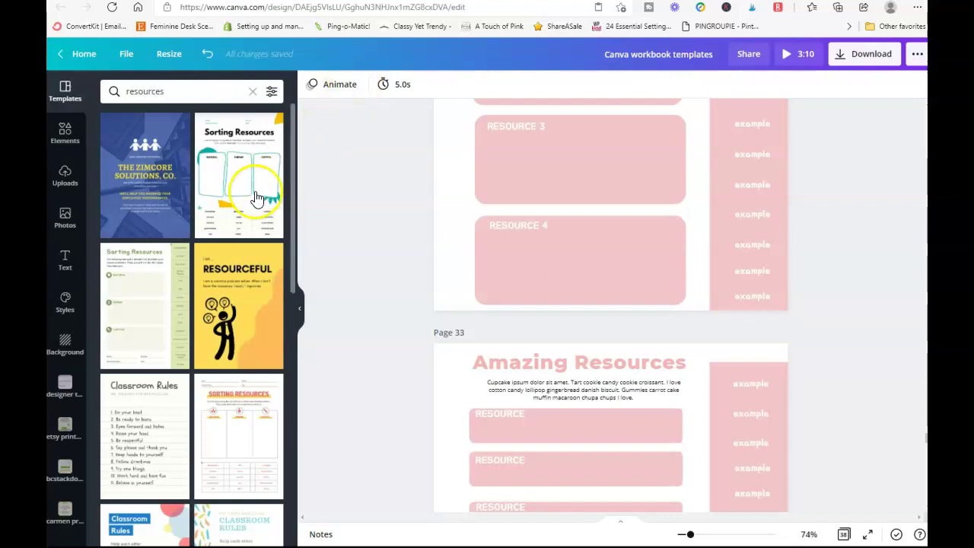
pyautogui.scroll(-6, 247, 206)
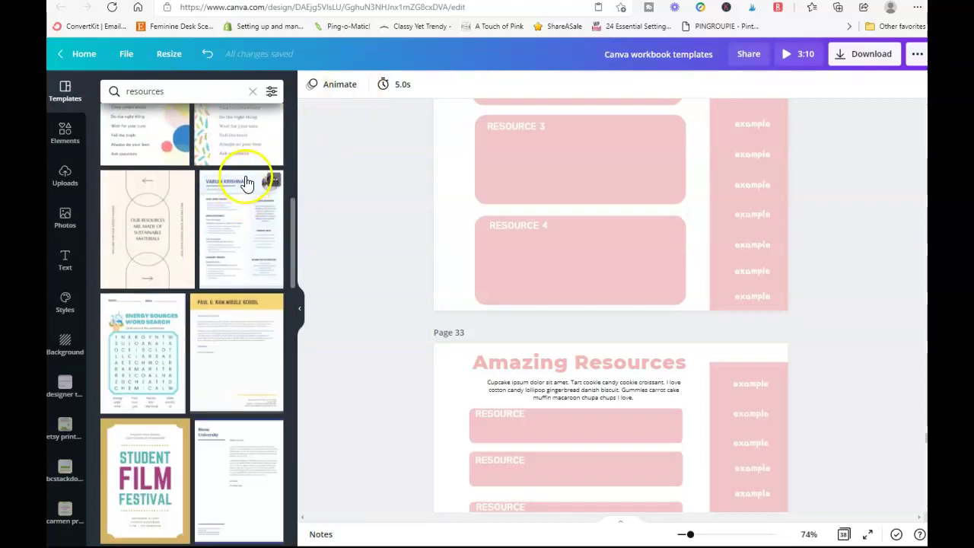
pyautogui.scroll(-5, 245, 202)
pyautogui.scroll(-8, 245, 183)
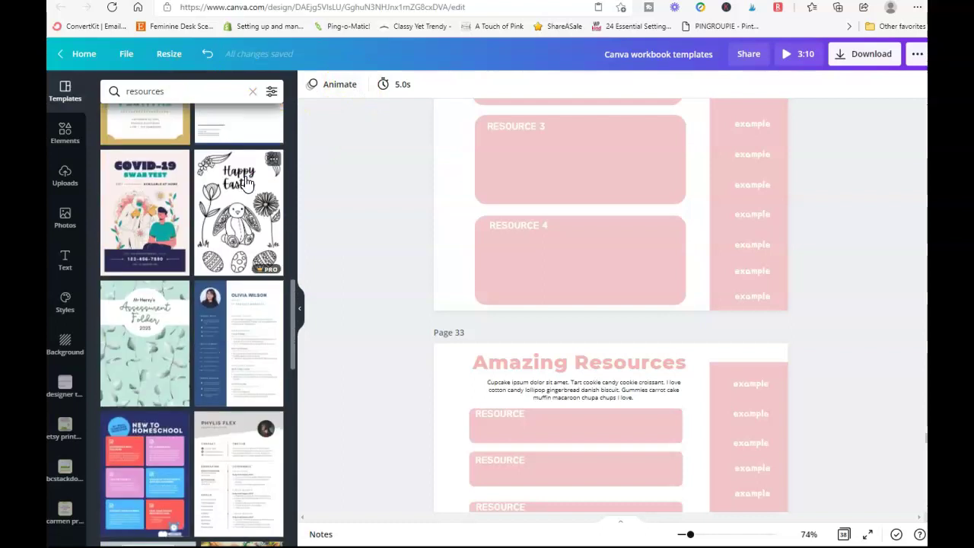
# Browse further through the "resources" template designs for page ideas, and clear the template search.
pyautogui.scroll(-10, 245, 182)
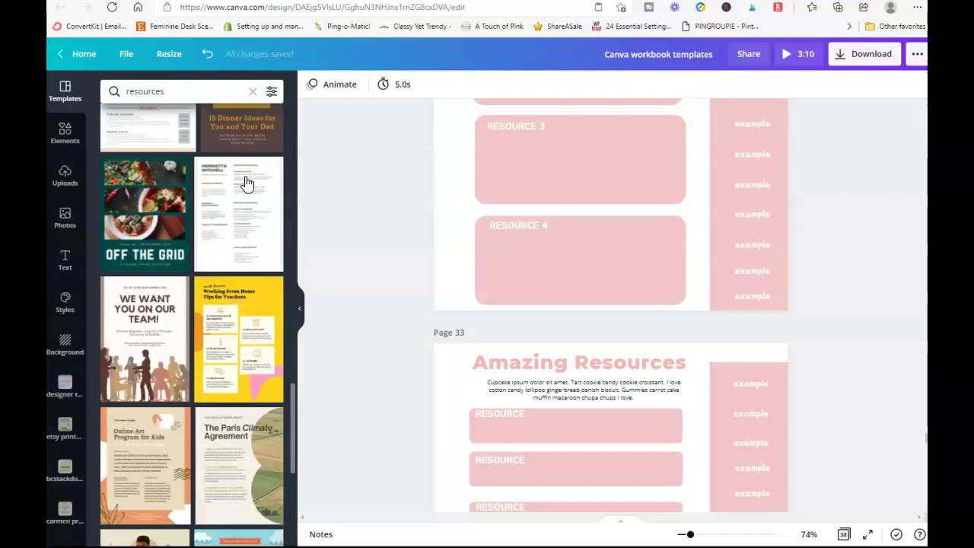
pyautogui.scroll(-6, 245, 183)
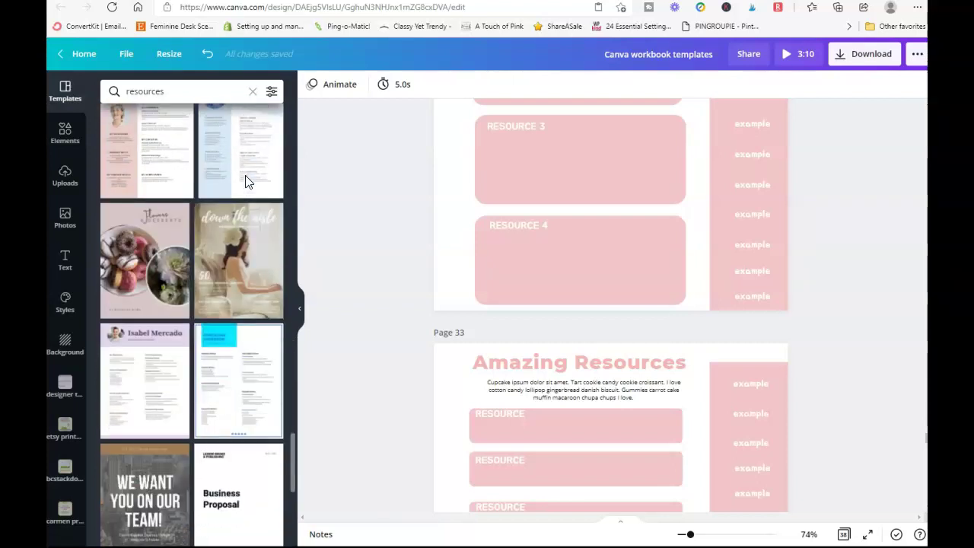
pyautogui.scroll(-7, 246, 182)
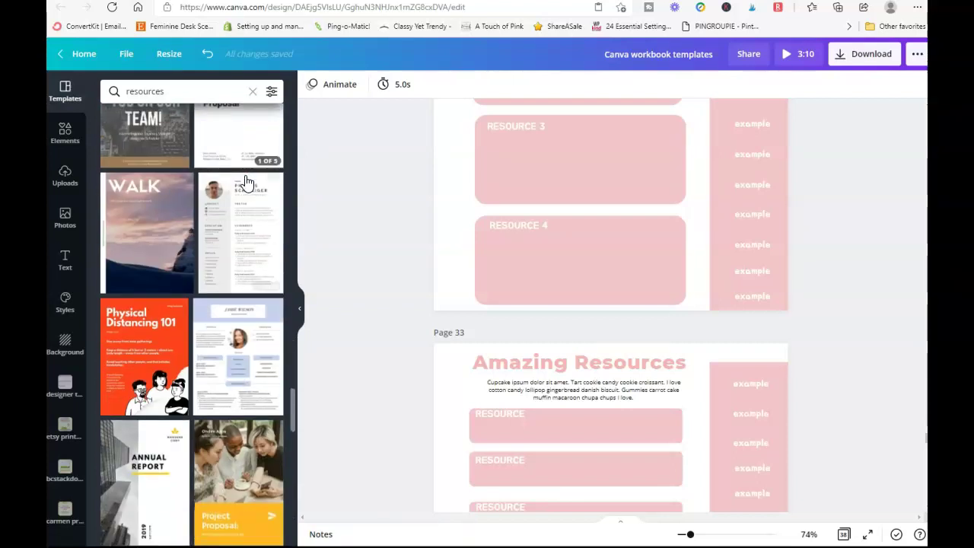
pyautogui.scroll(-4, 246, 183)
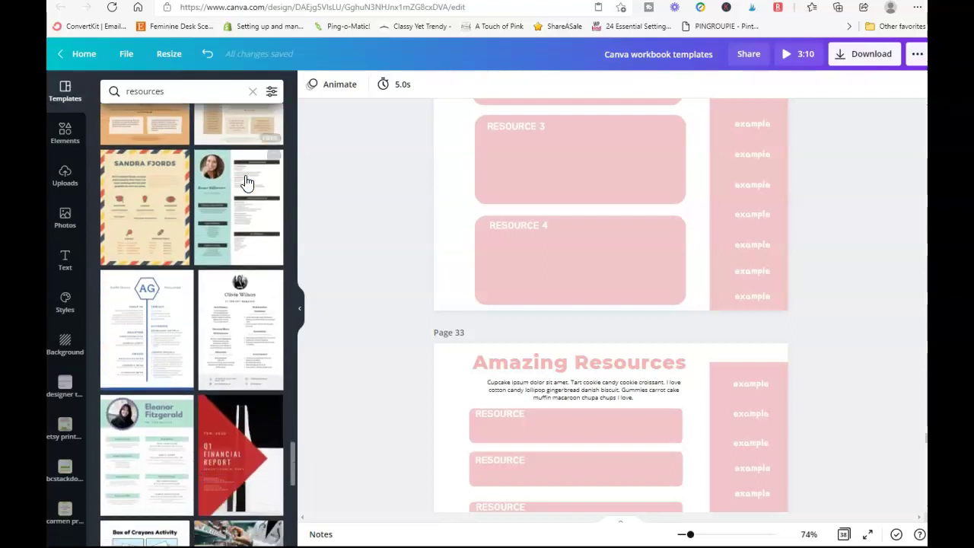
pyautogui.scroll(-4, 246, 183)
pyautogui.scroll(-8, 246, 182)
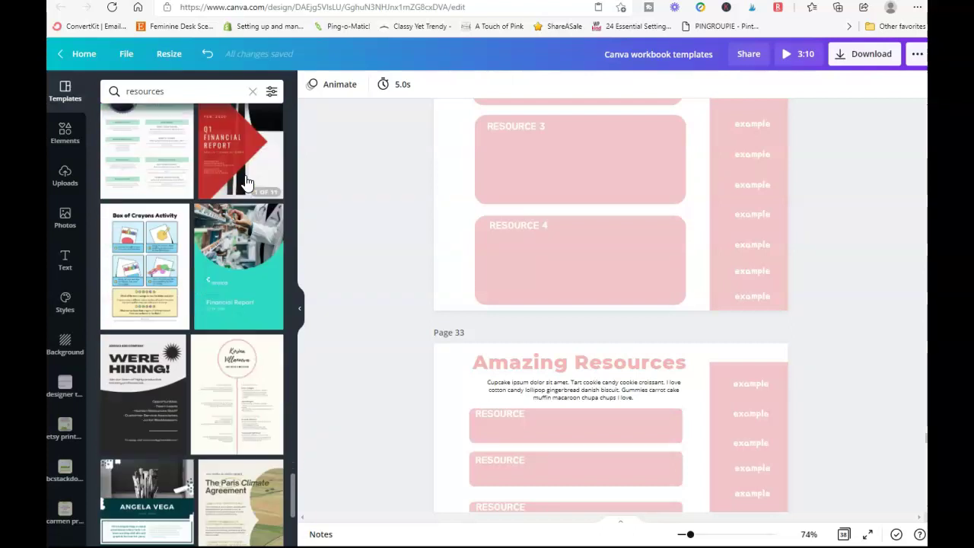
pyautogui.scroll(-8, 246, 182)
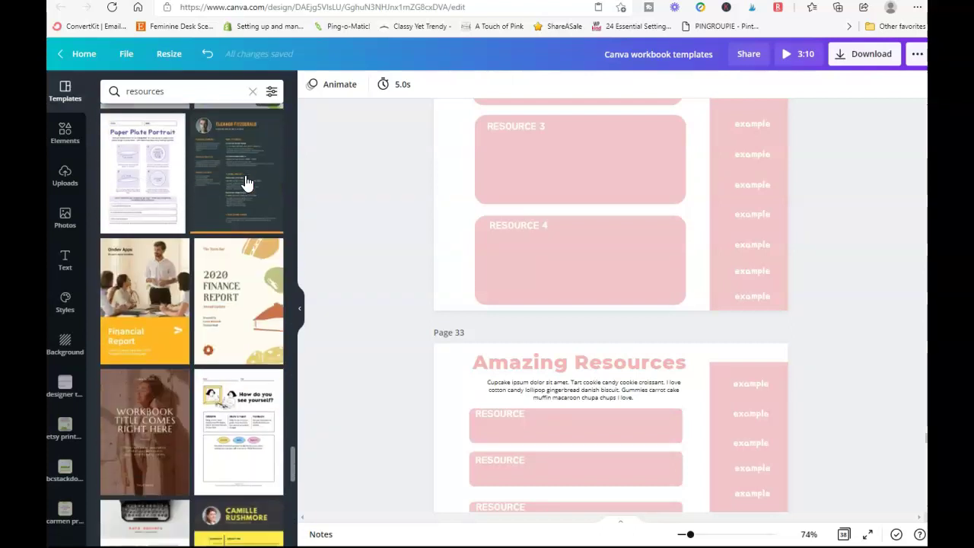
pyautogui.scroll(-5, 246, 183)
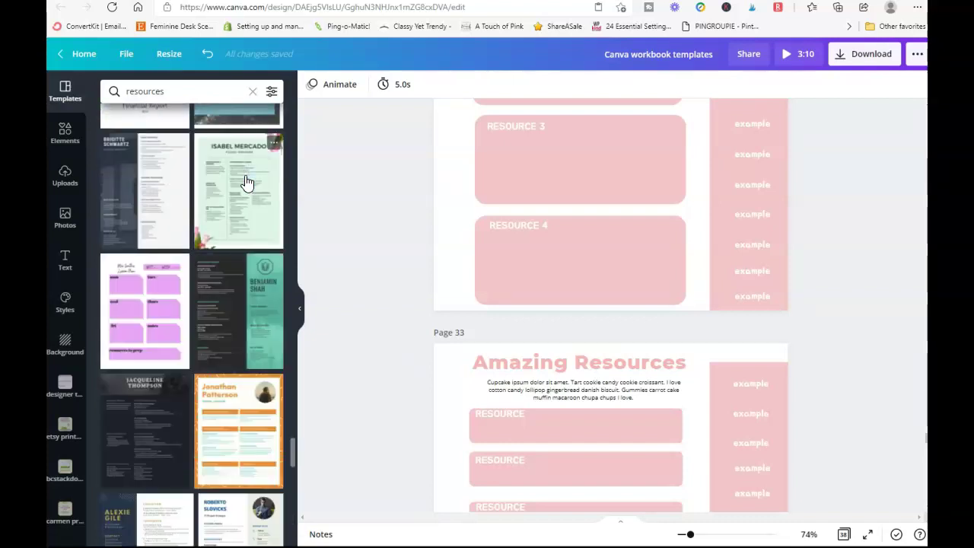
pyautogui.scroll(-2, 246, 182)
pyautogui.scroll(-4, 263, 226)
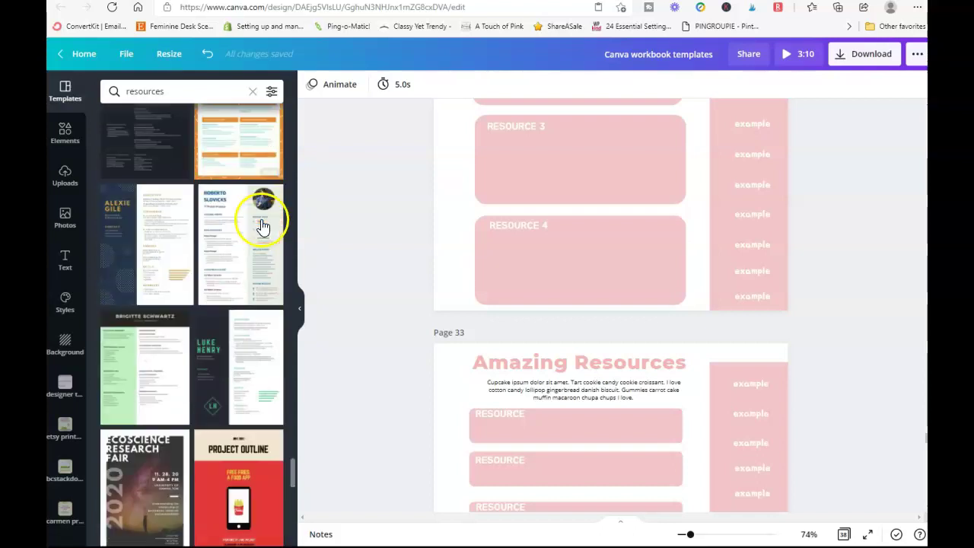
pyautogui.scroll(-8, 262, 226)
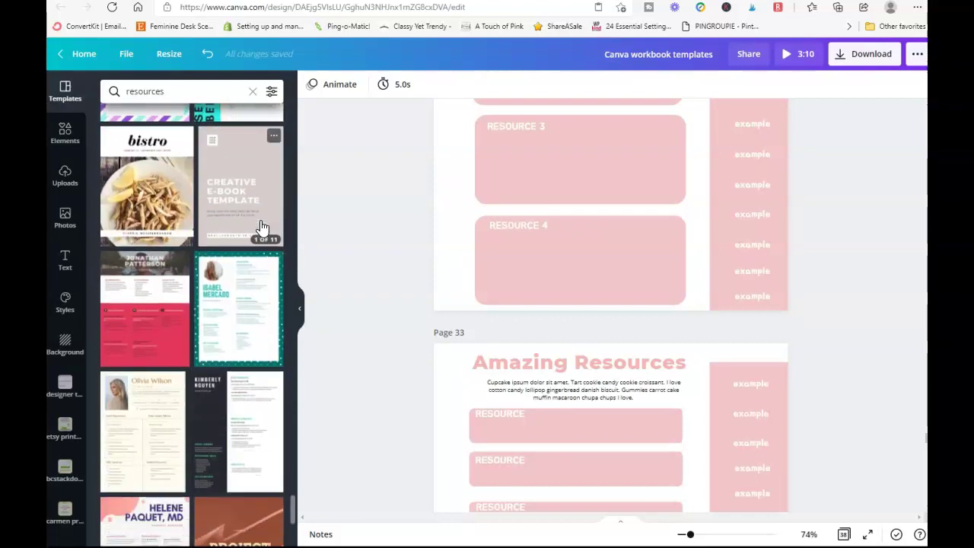
pyautogui.scroll(-4, 261, 223)
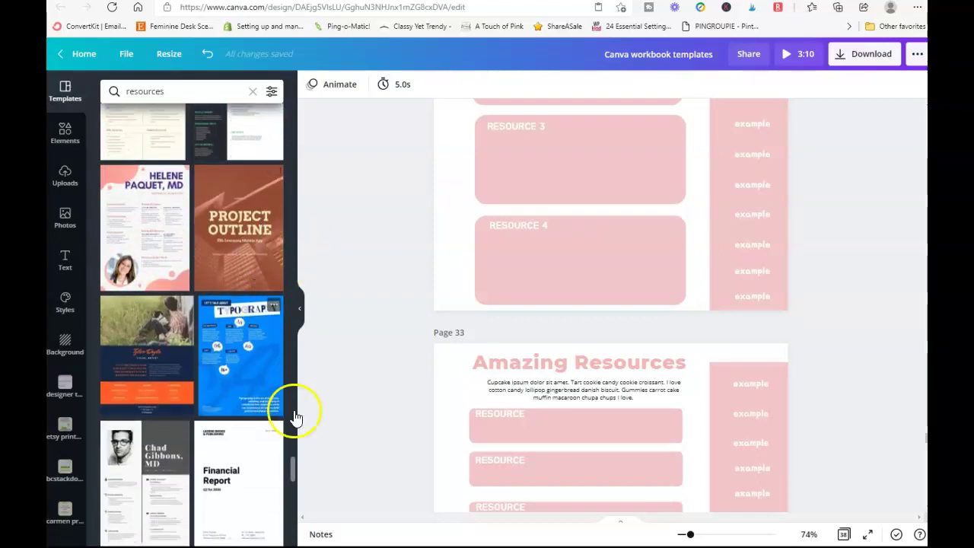
pyautogui.moveTo(290, 466); pyautogui.dragTo(321, 134)
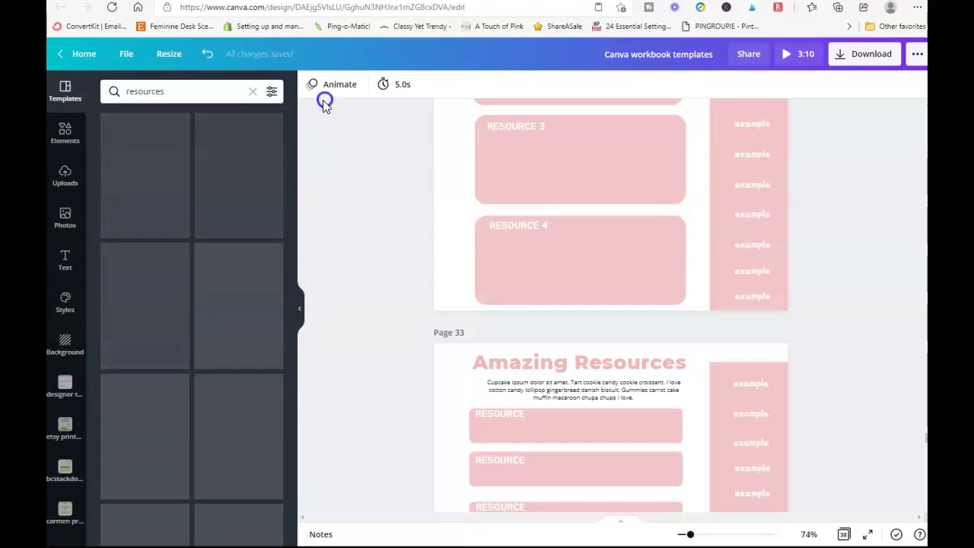
pyautogui.click(253, 90)
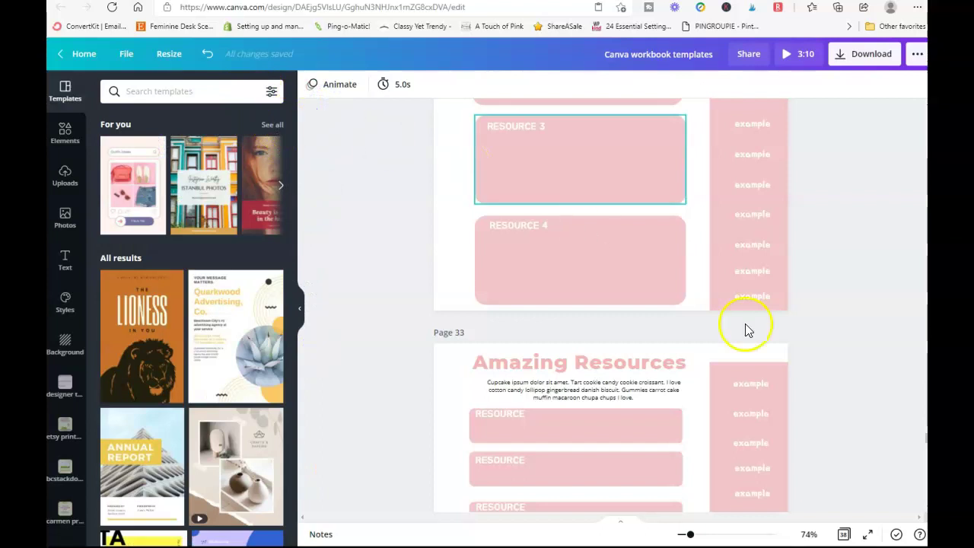
# Examine the resource boxes on page 33 and the circular photo grid with captions on page 34.
pyautogui.scroll(-3, 769, 289)
pyautogui.scroll(-4, 763, 304)
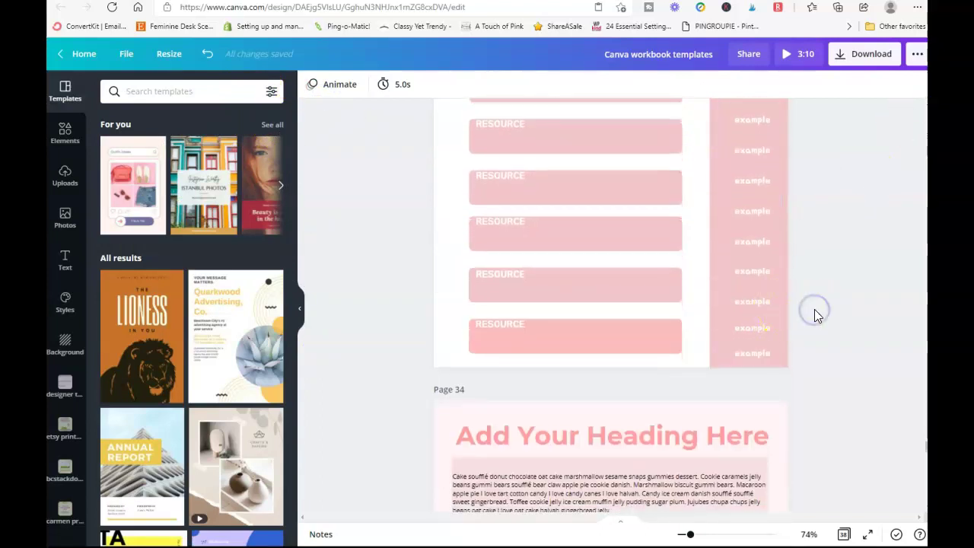
pyautogui.scroll(-4, 816, 309)
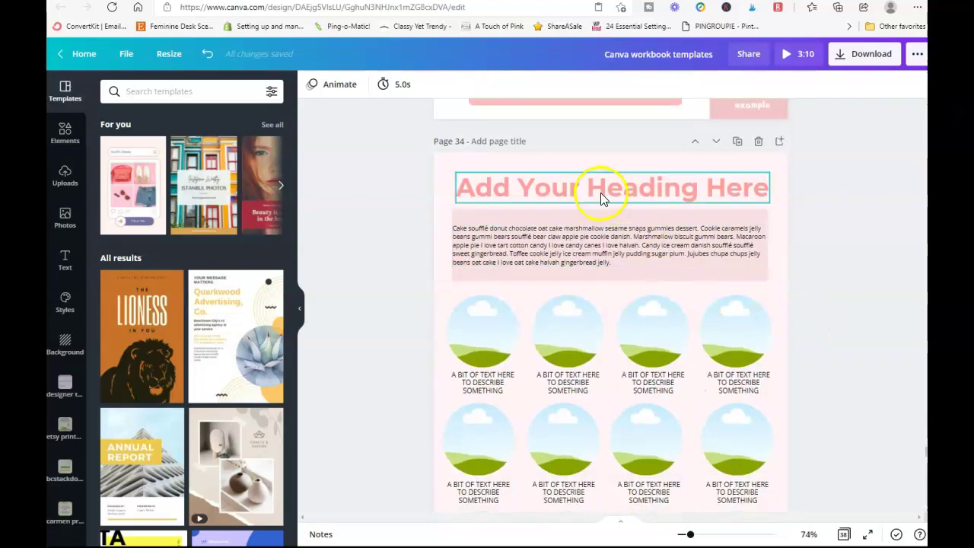
pyautogui.scroll(-3, 501, 341)
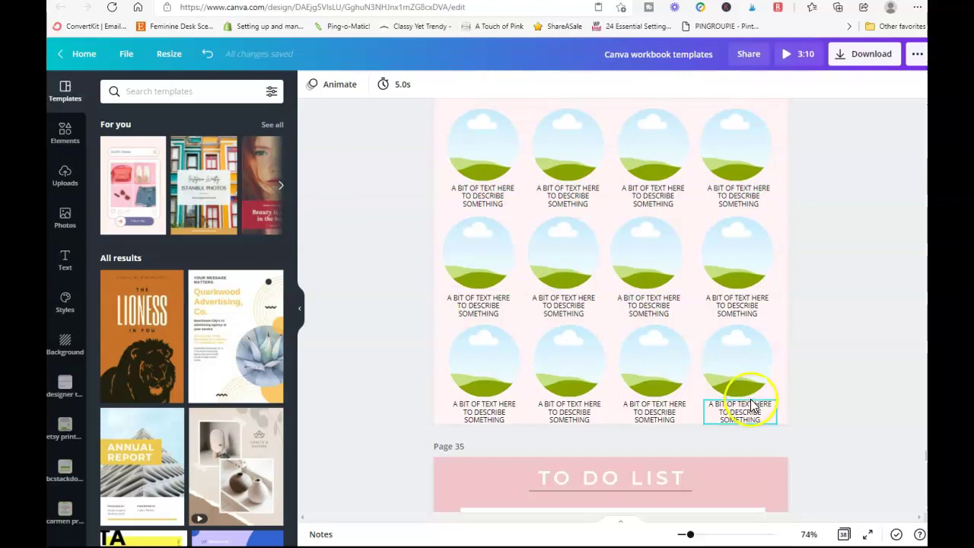
pyautogui.scroll(4, 715, 343)
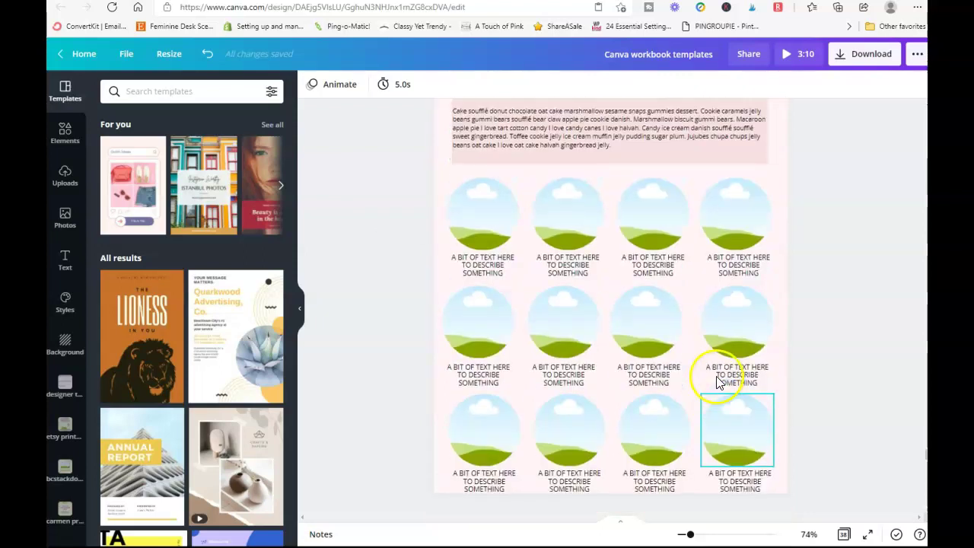
pyautogui.scroll(2, 719, 383)
pyautogui.scroll(-3, 719, 383)
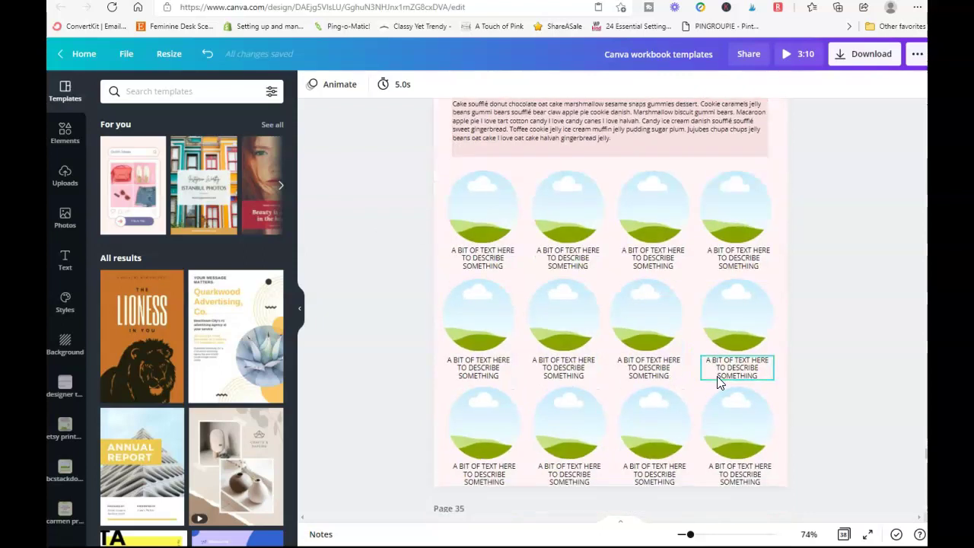
pyautogui.scroll(2, 716, 383)
# Examine the to-do list on page 35, the thank-you page 36 and the usage terms on page 37.
pyautogui.scroll(-5, 716, 383)
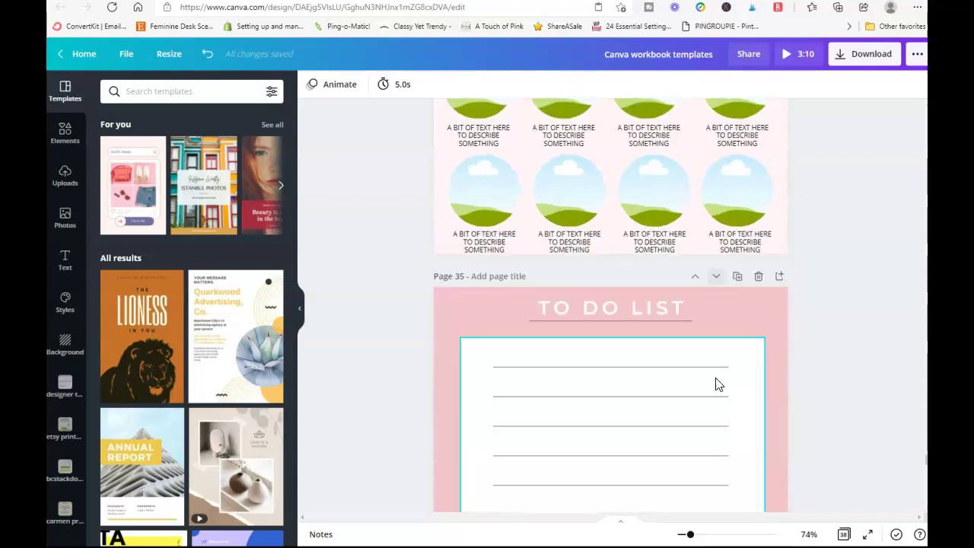
pyautogui.click(720, 347)
pyautogui.scroll(-5, 722, 331)
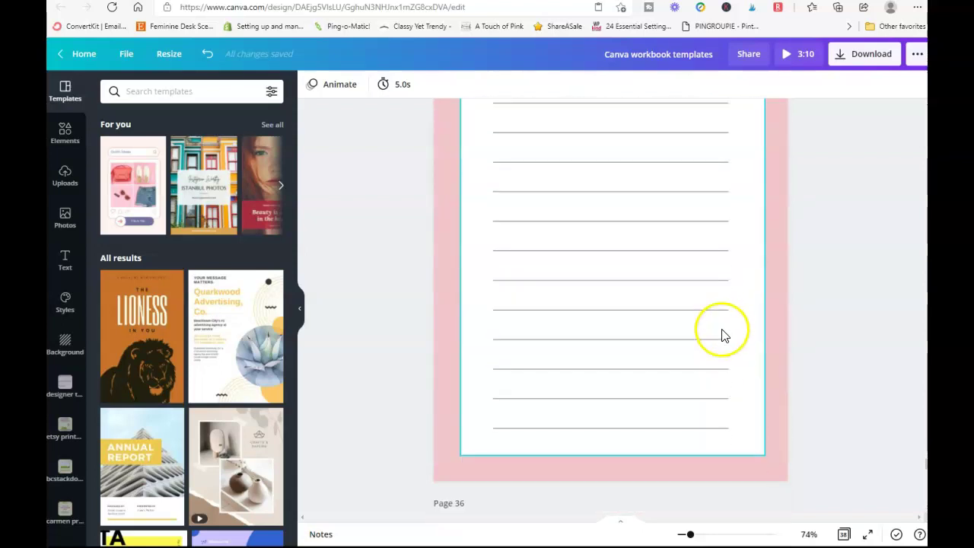
pyautogui.scroll(-1, 722, 339)
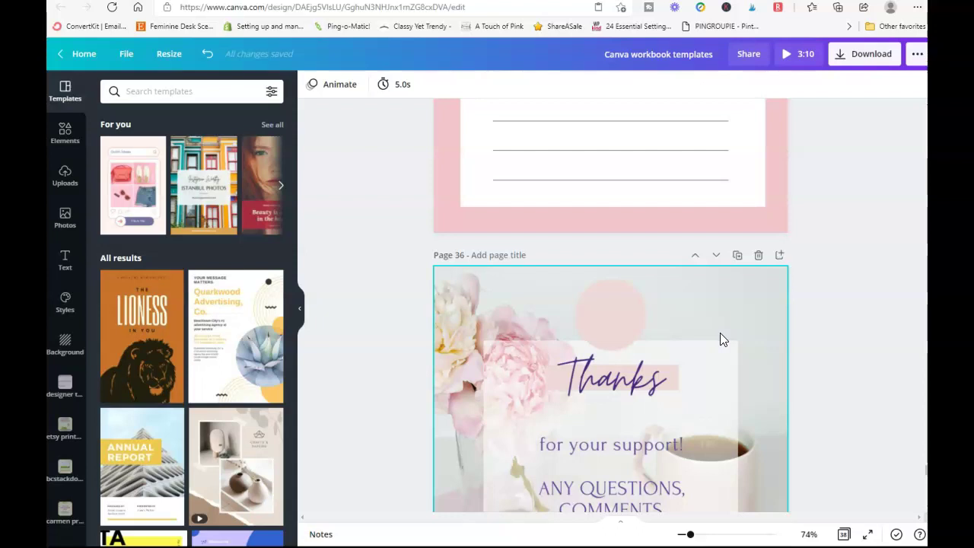
pyautogui.scroll(-2, 720, 332)
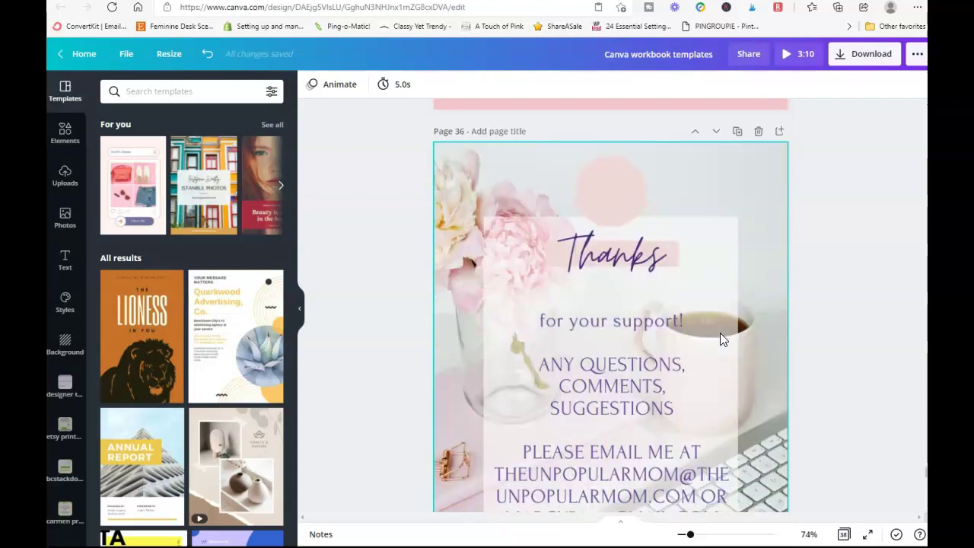
pyautogui.scroll(-3, 720, 333)
pyautogui.scroll(2, 719, 333)
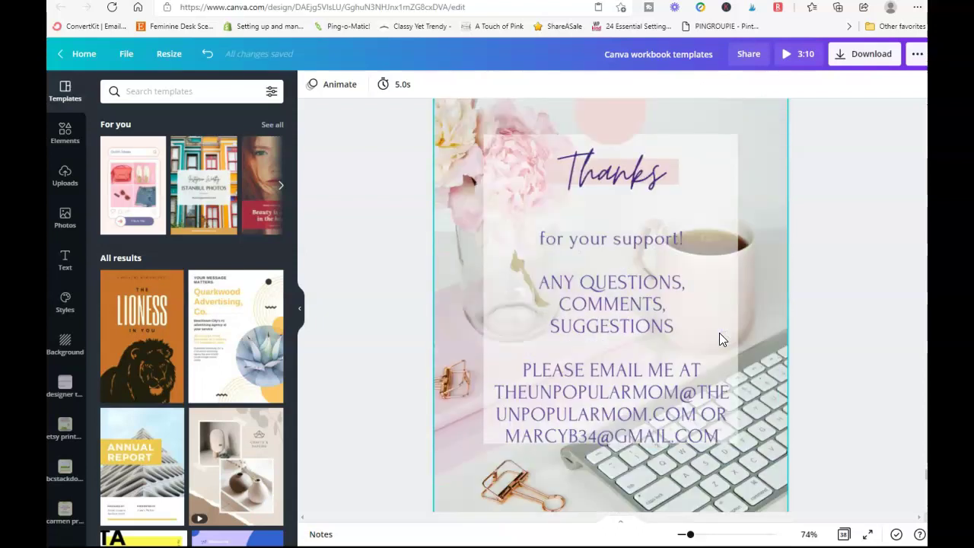
pyautogui.scroll(-5, 719, 333)
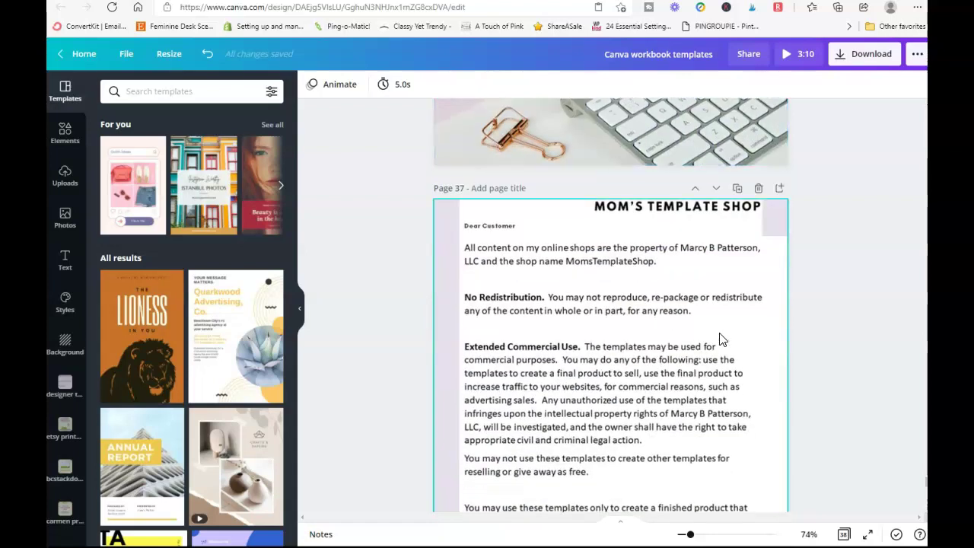
pyautogui.scroll(-3, 720, 338)
pyautogui.scroll(2, 720, 338)
pyautogui.scroll(-9, 720, 338)
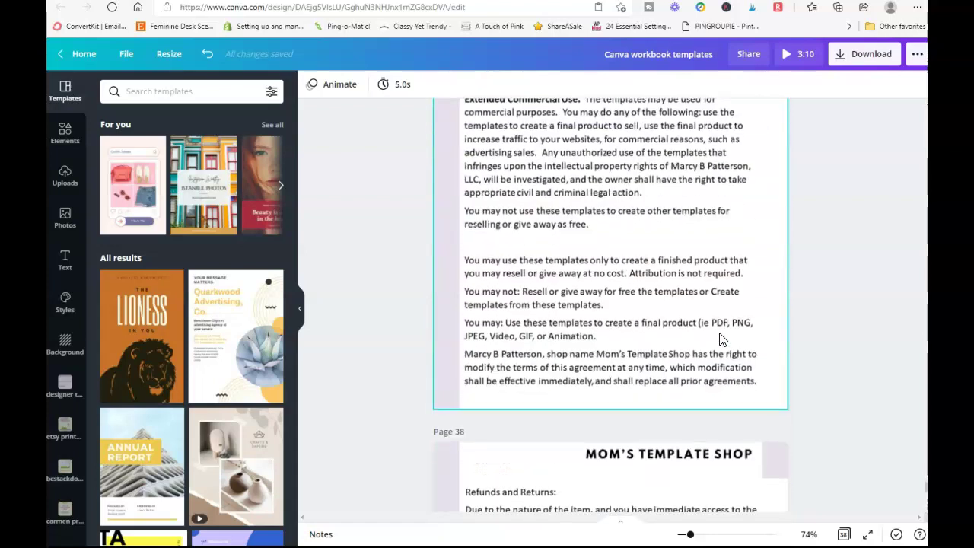
# Go back through the workbook from page 37 to the yes/no checklist just before page 20, reviewing the page layouts.
pyautogui.scroll(8, 717, 342)
pyautogui.scroll(15, 898, 378)
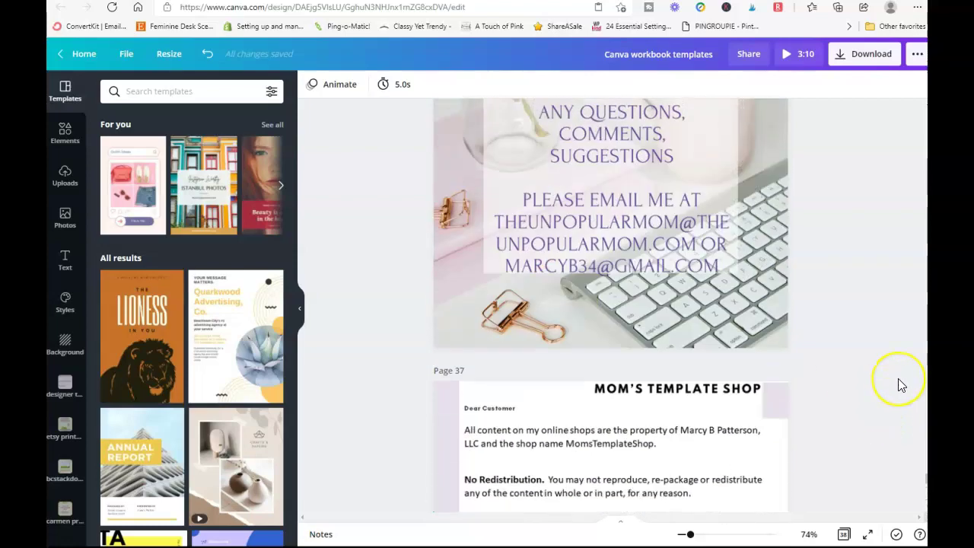
pyautogui.scroll(20, 894, 379)
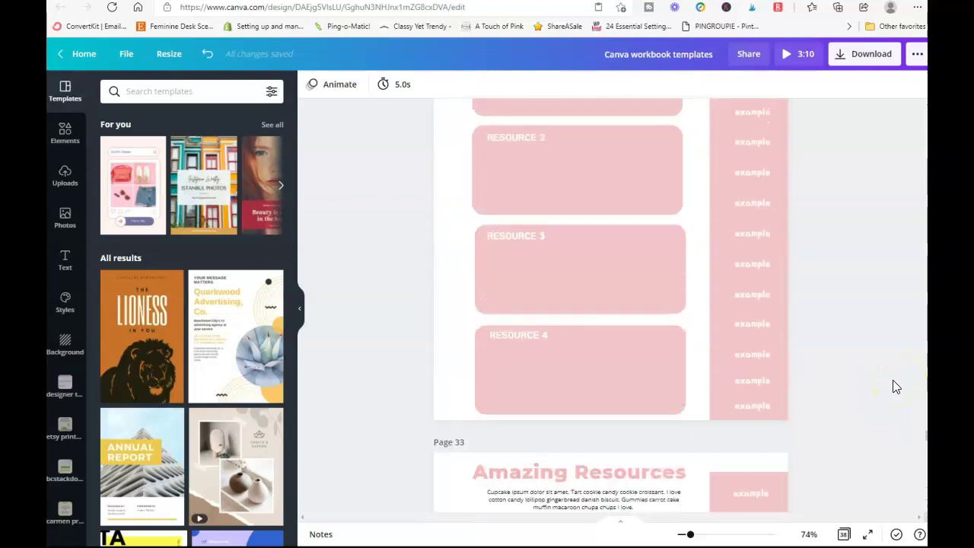
pyautogui.scroll(20, 893, 386)
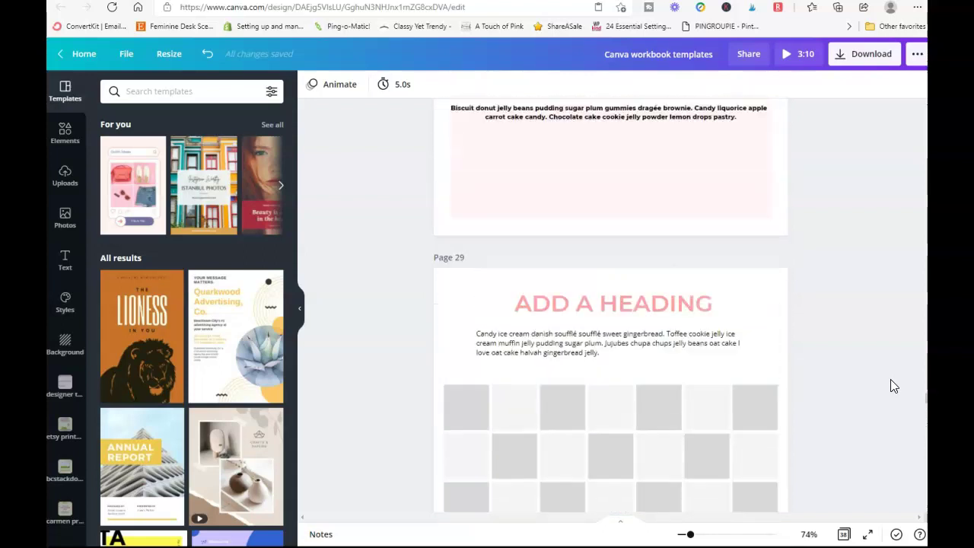
pyautogui.scroll(20, 894, 381)
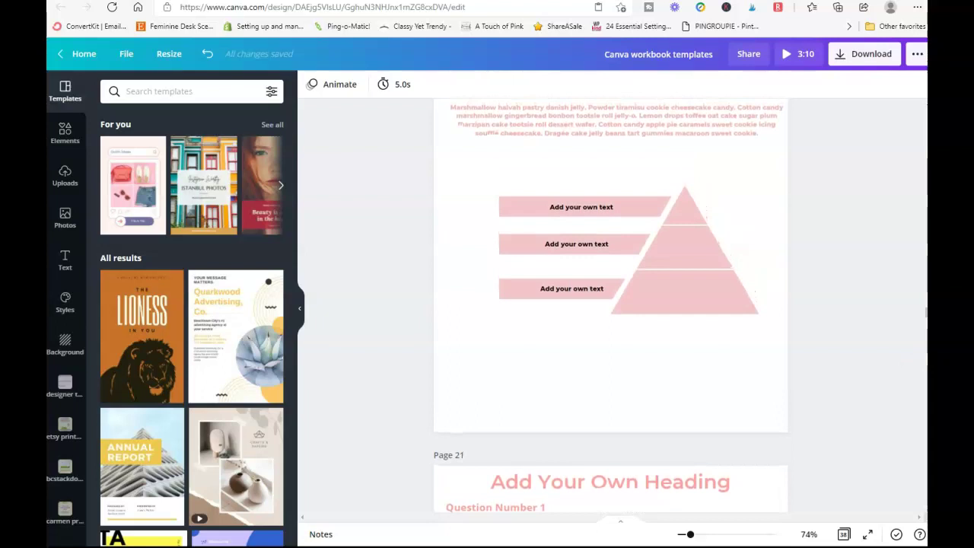
pyautogui.scroll(5, 856, 409)
pyautogui.scroll(6, 860, 403)
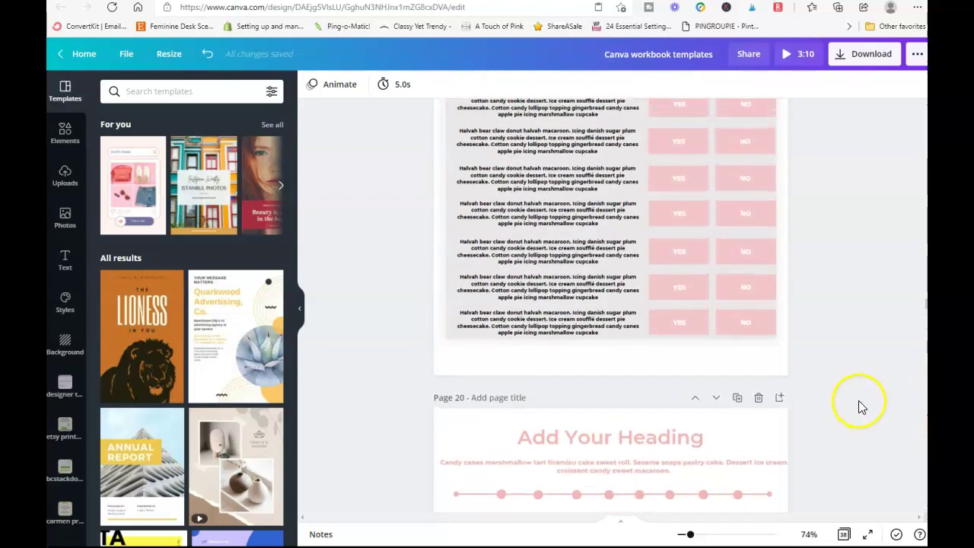